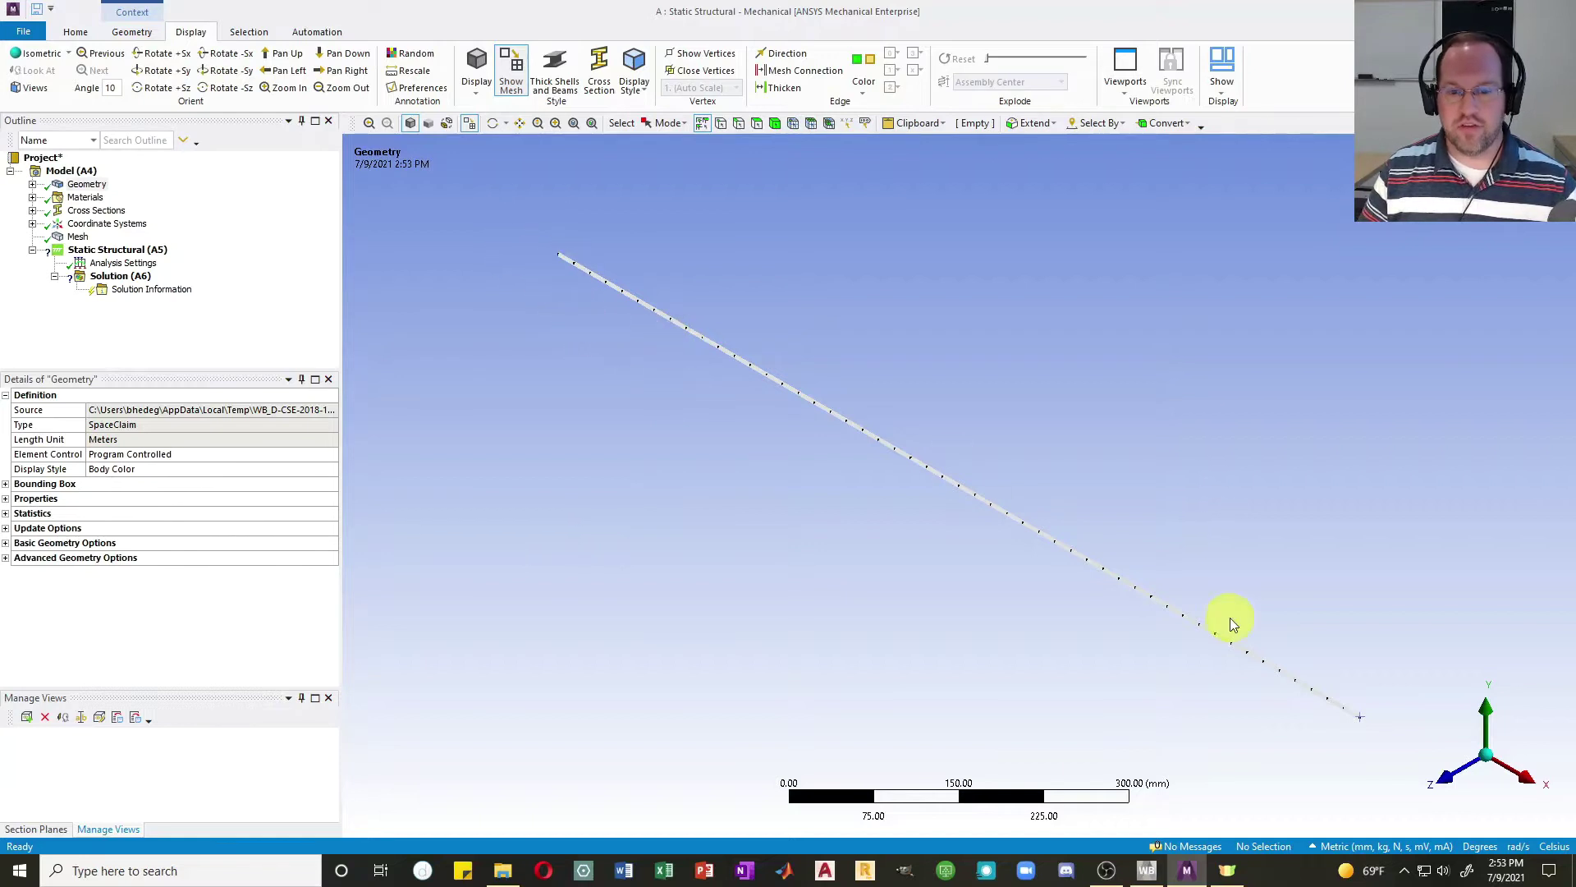
Step: Preview the beam with its solid cross section, return to the line display and review the mesh settings
click(600, 74)
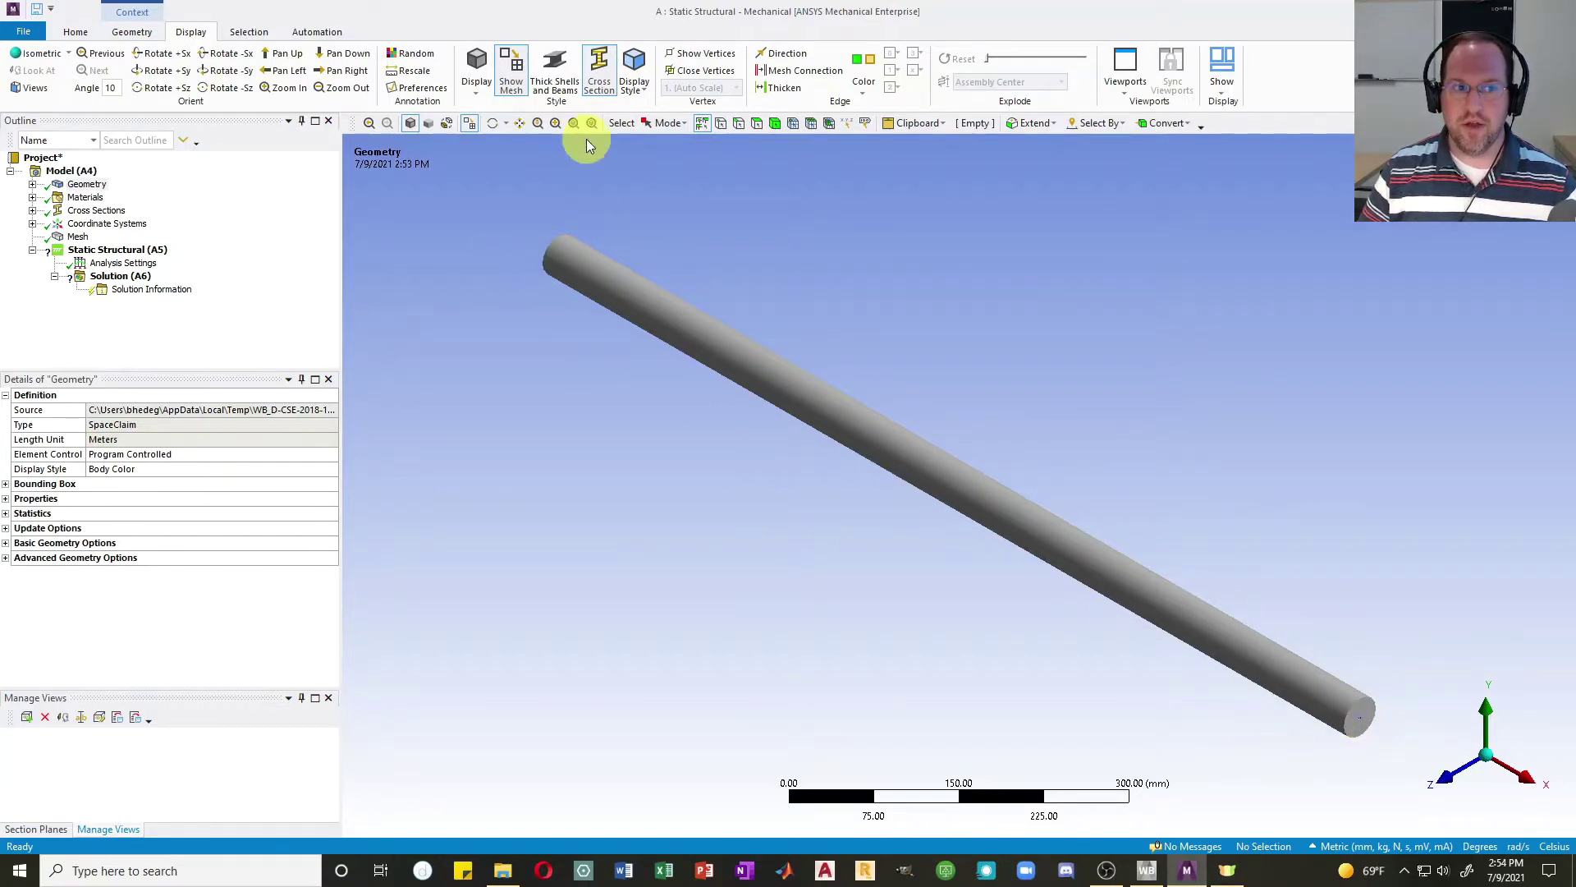
click(600, 73)
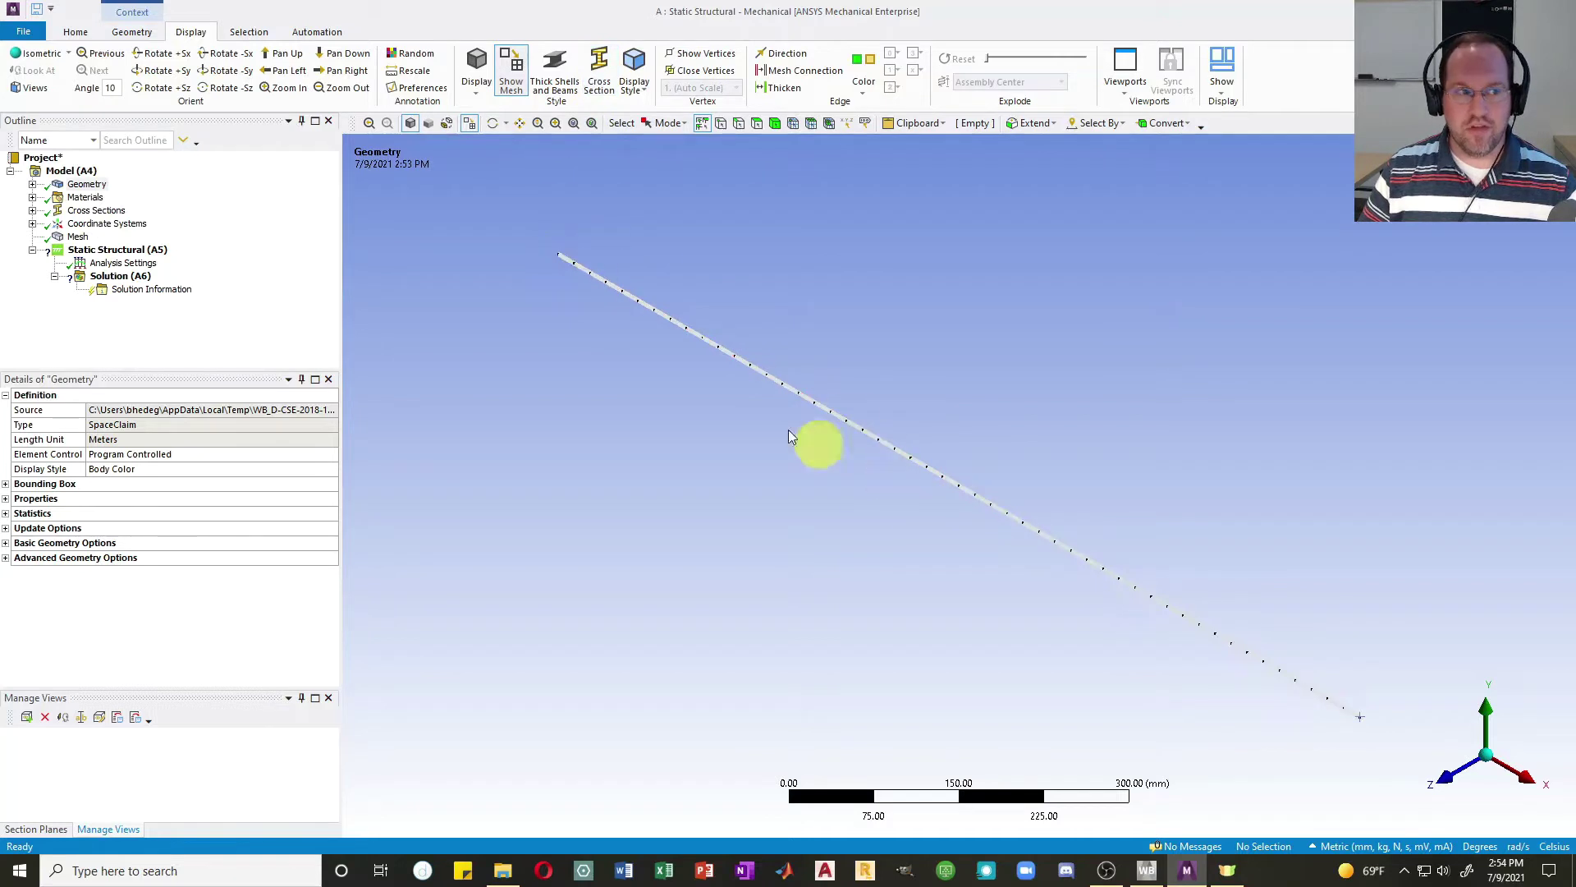
click(77, 236)
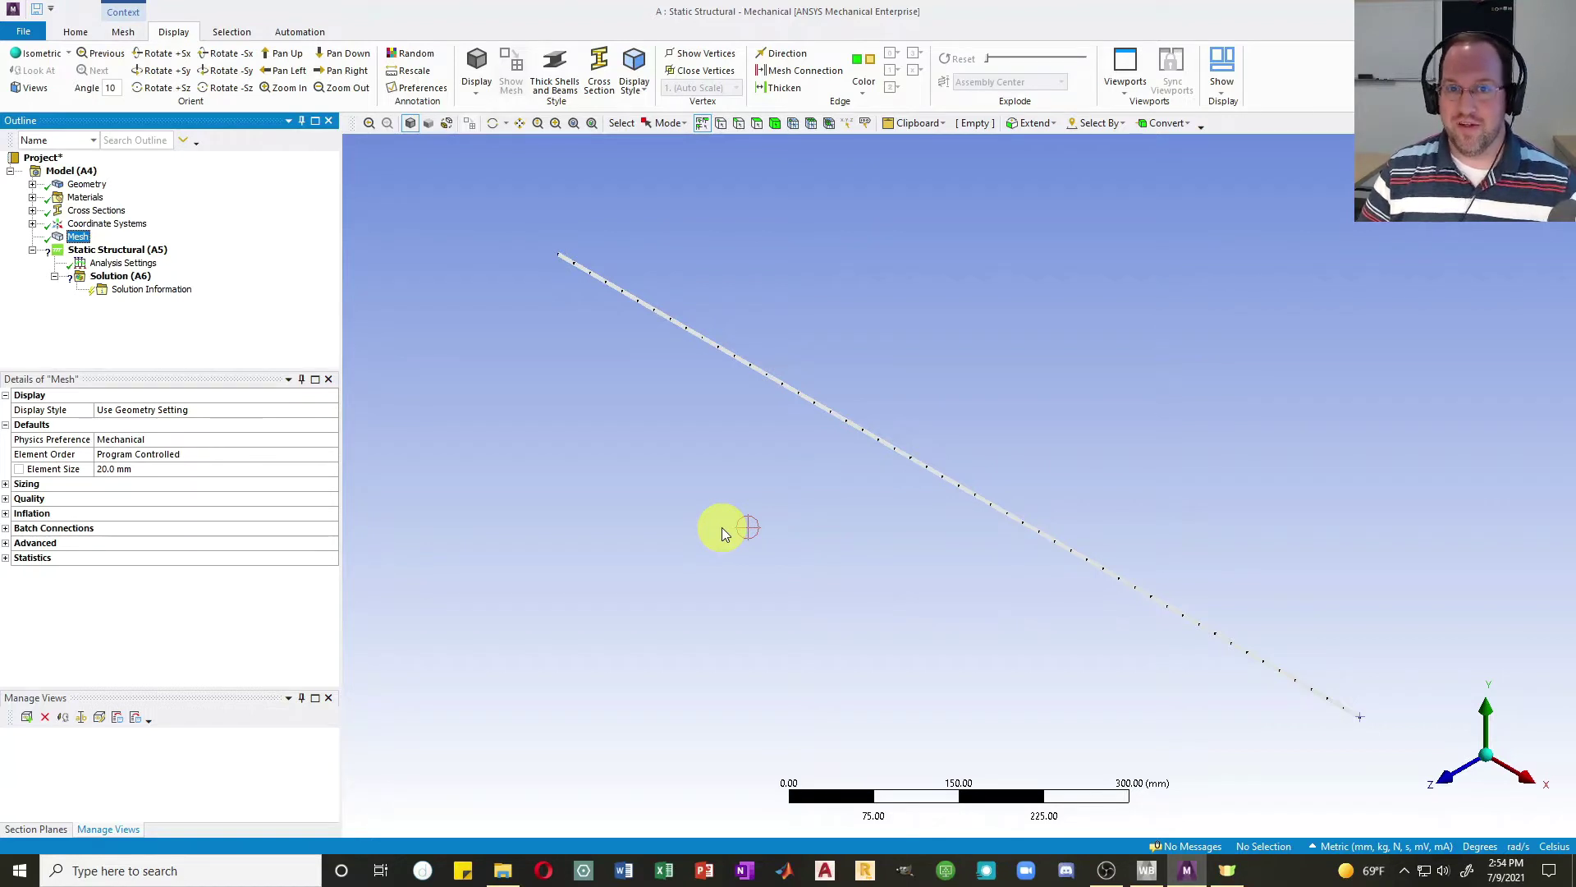
Step: Add a fixed support to the static structural analysis at the beam's end vertex at the origin
click(107, 249)
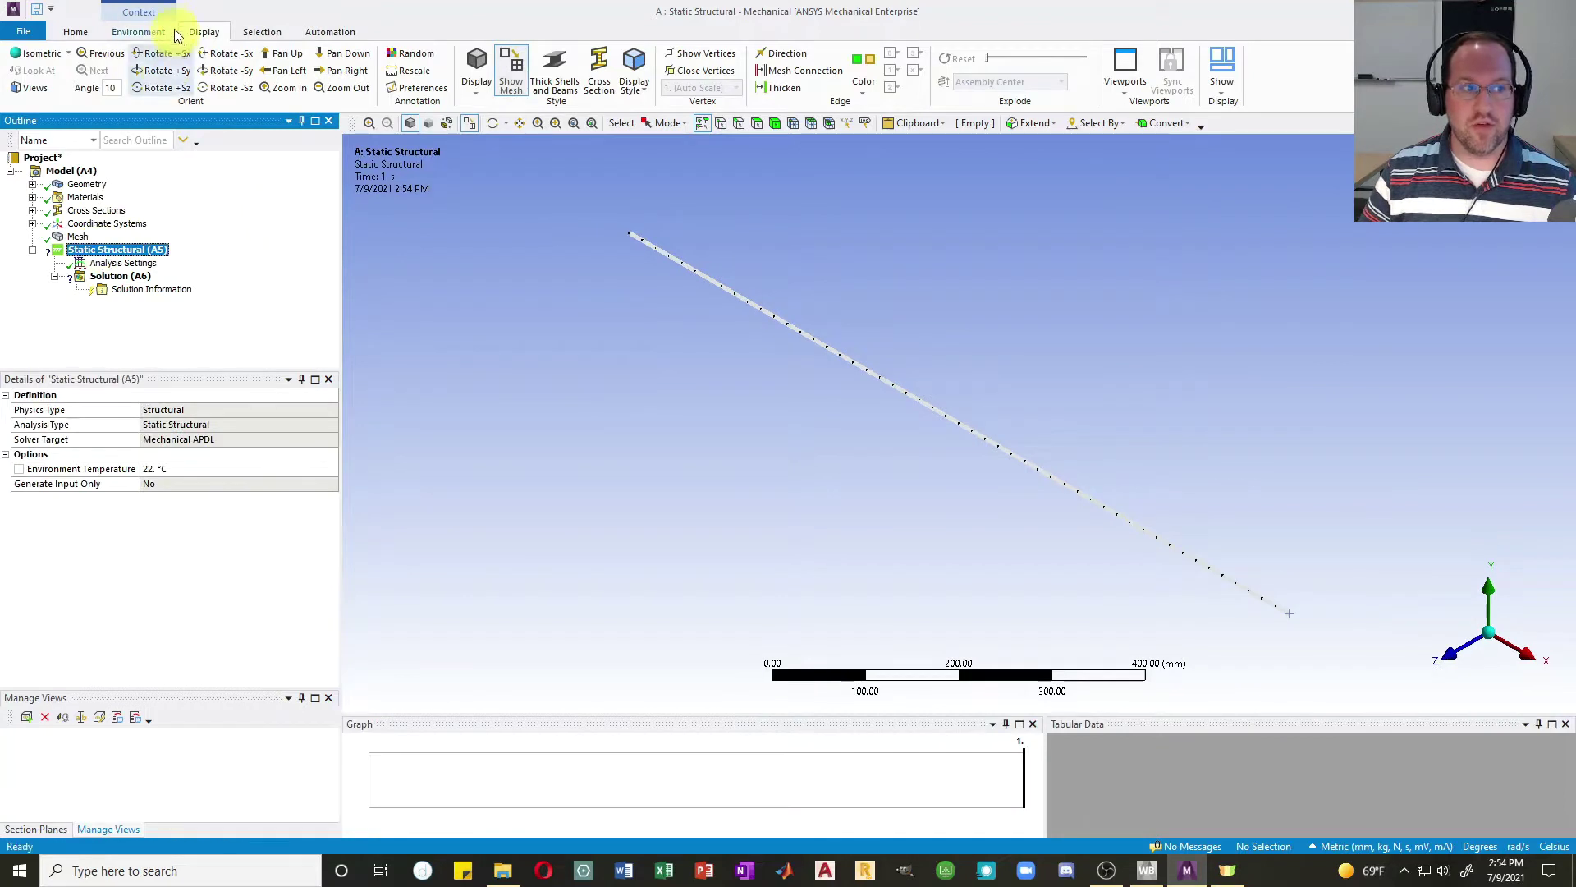
click(144, 31)
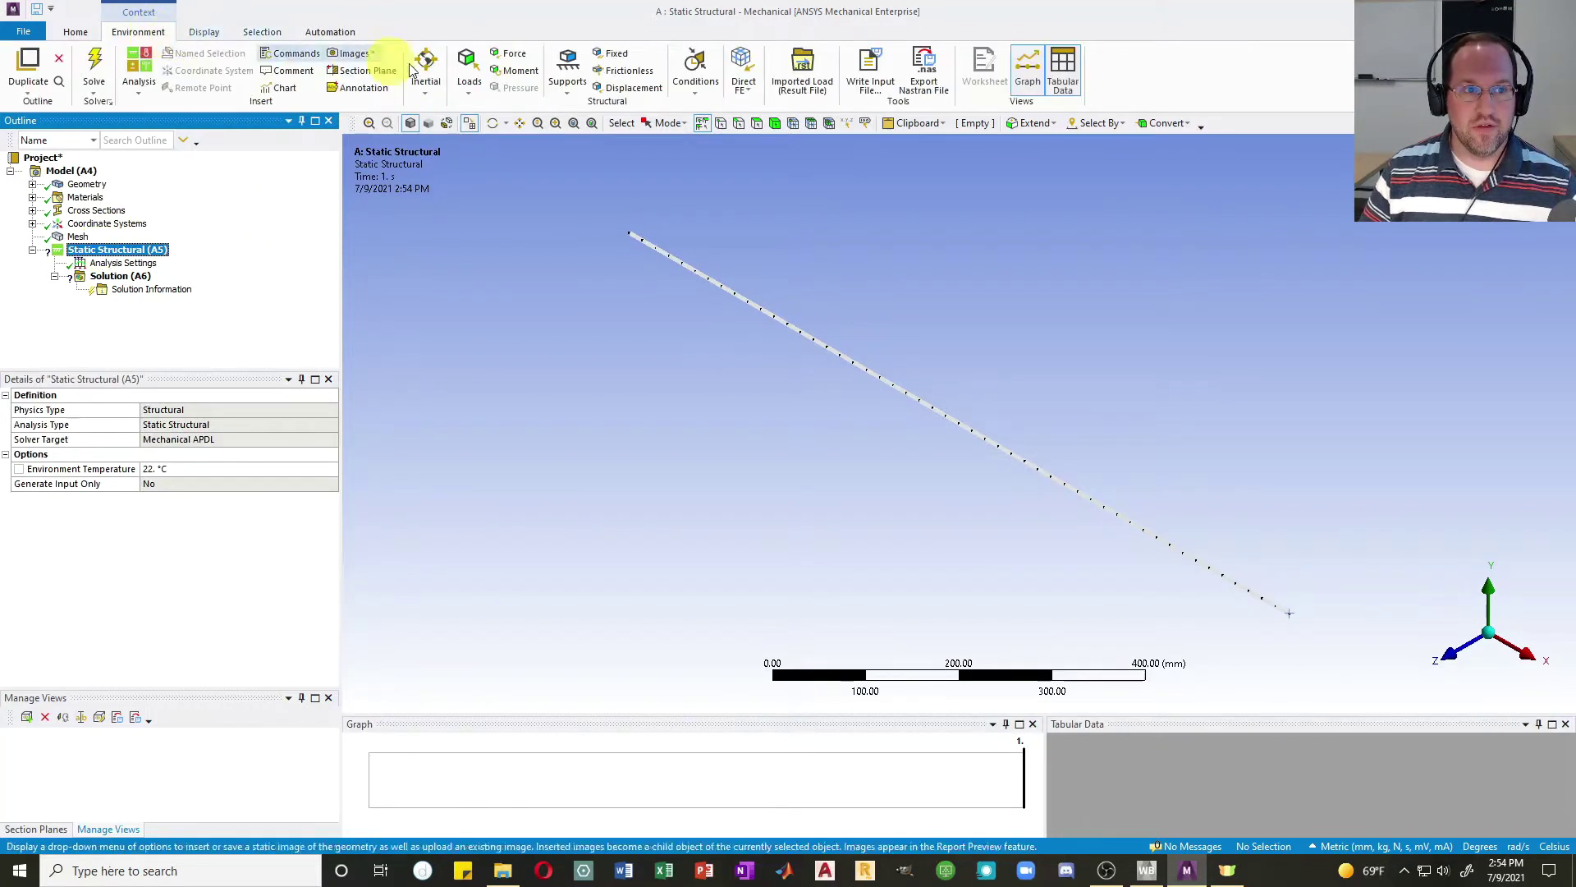
click(611, 52)
click(632, 231)
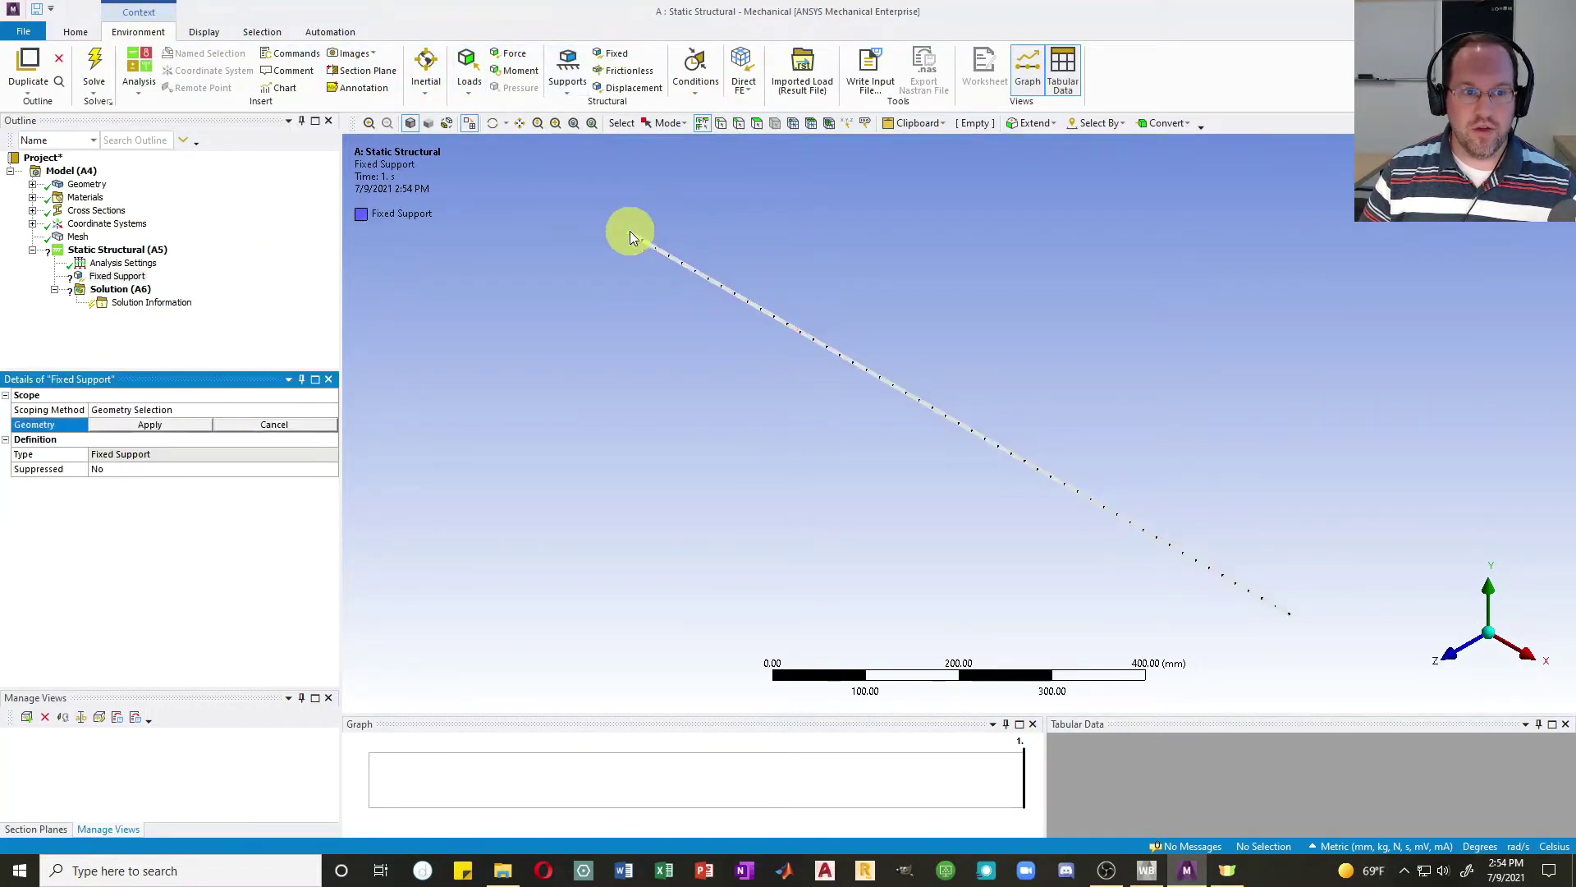
click(123, 426)
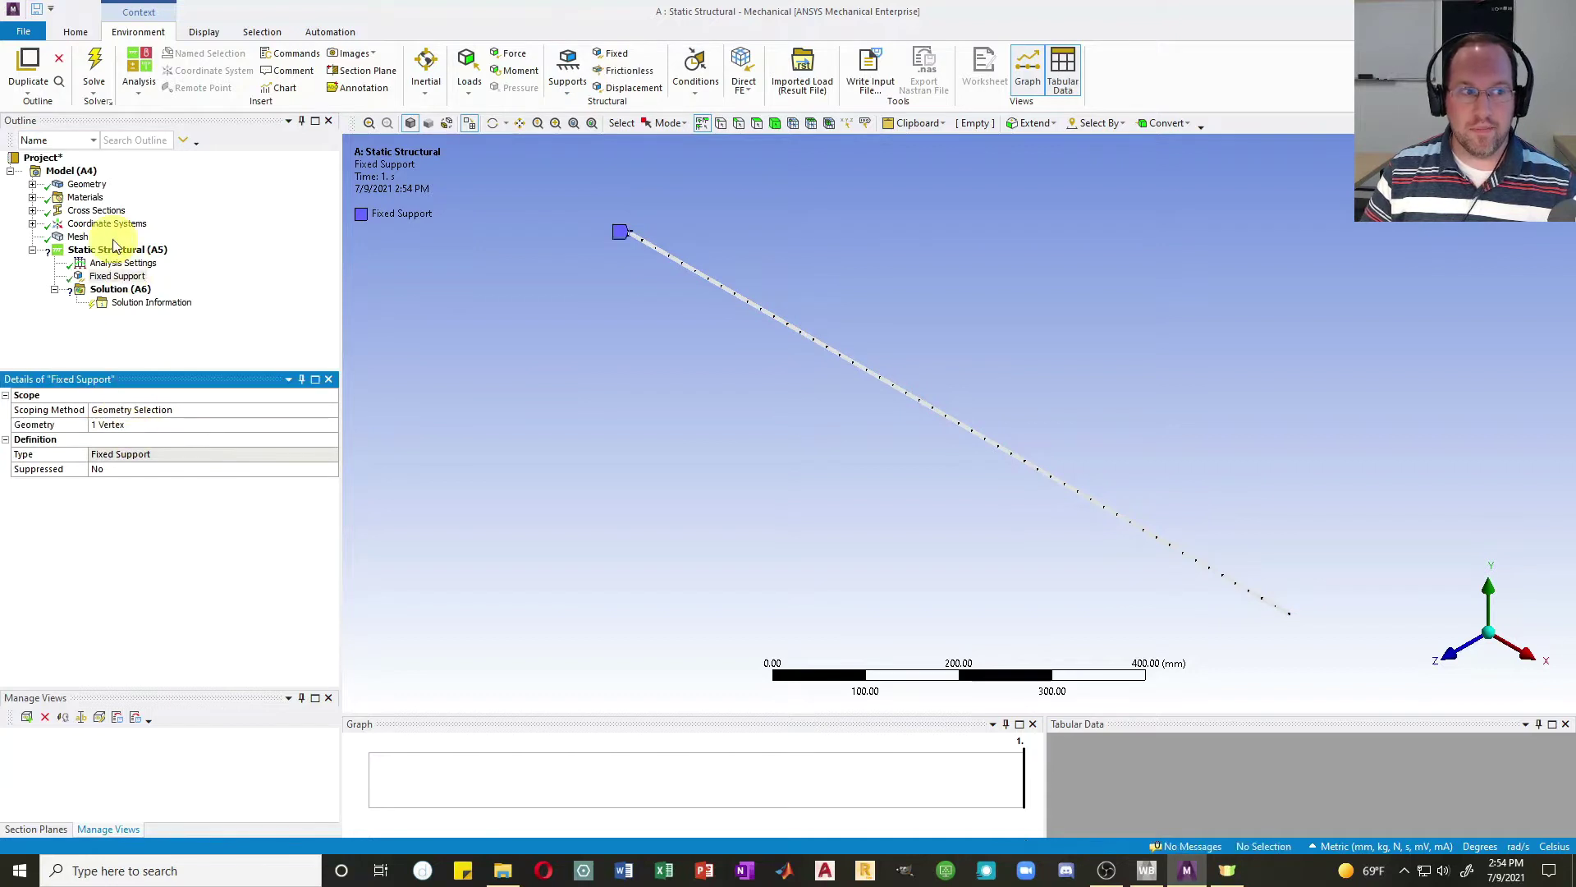
Step: Apply a moment to the beam's free end vertex, defined by components with a Z component of 1 N-mm
click(514, 71)
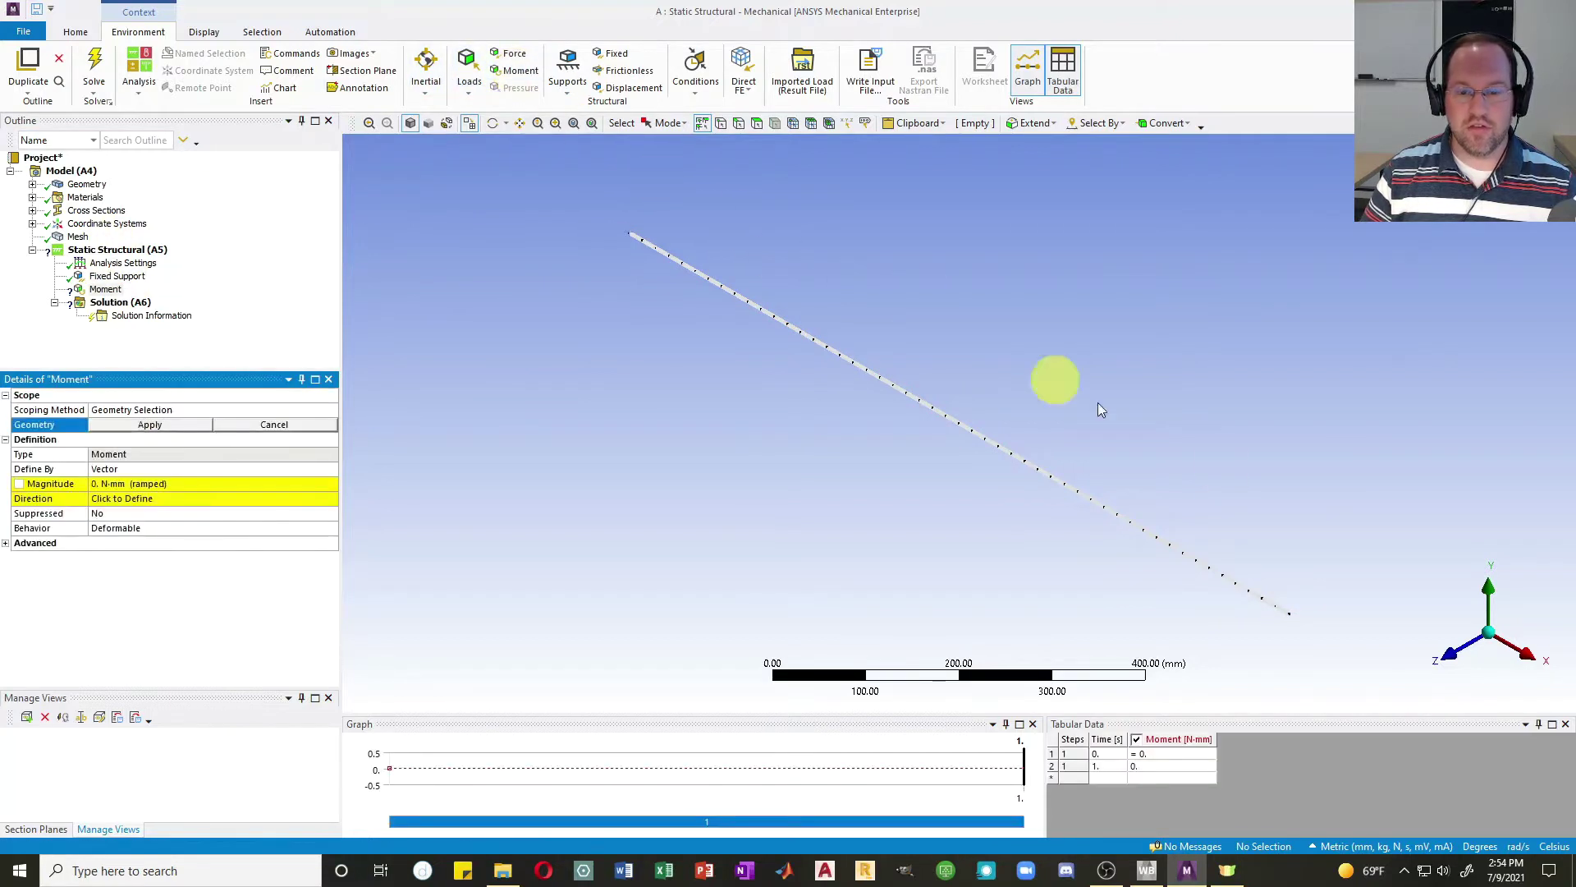
click(1289, 616)
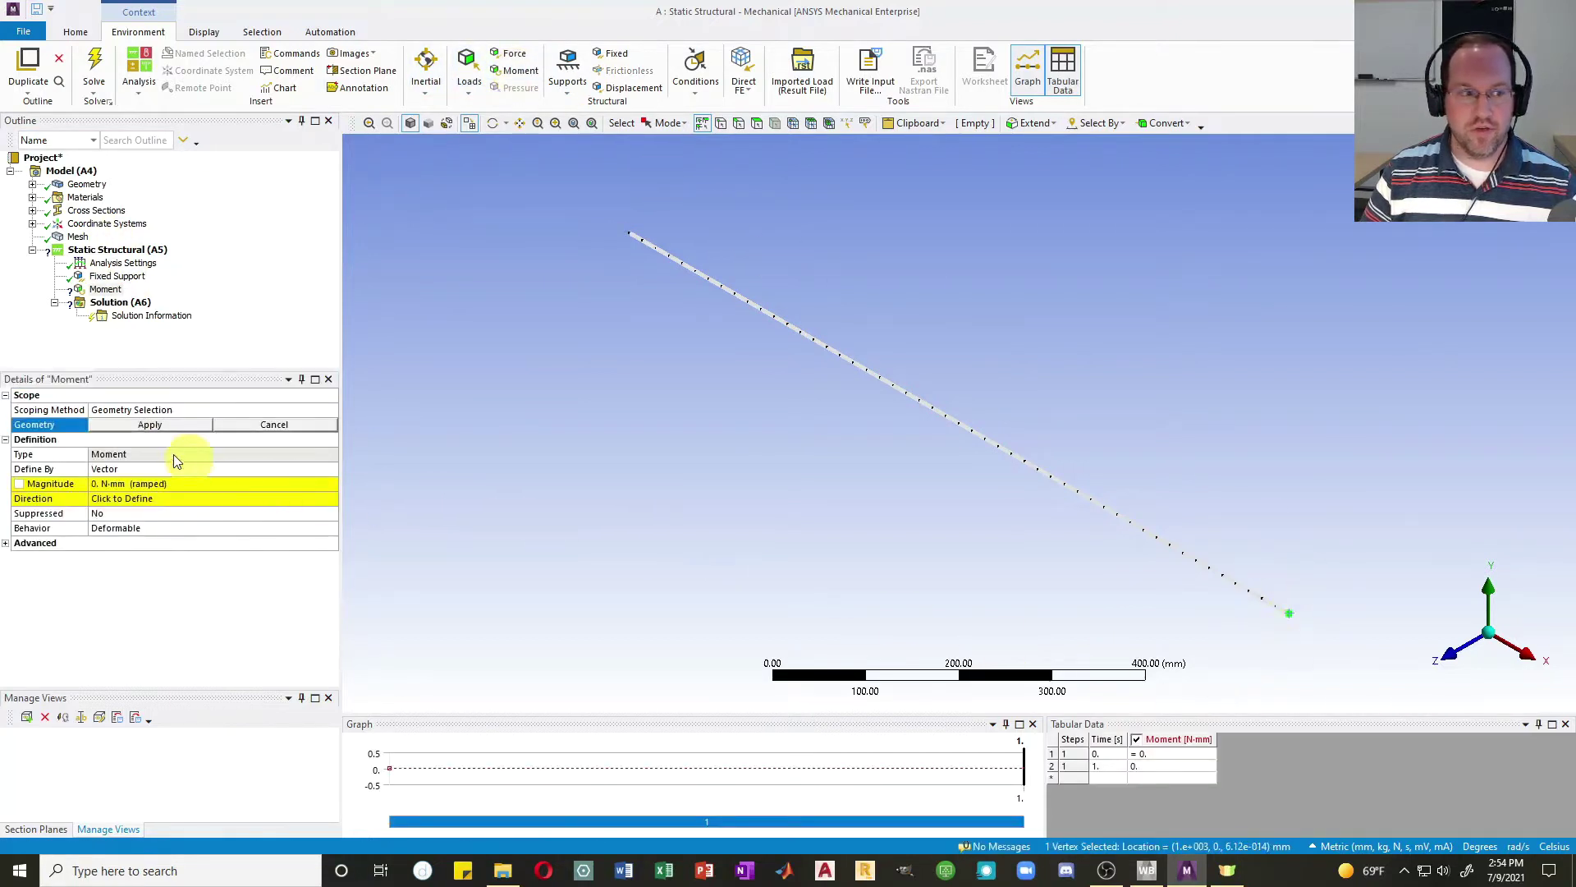
click(149, 424)
click(276, 470)
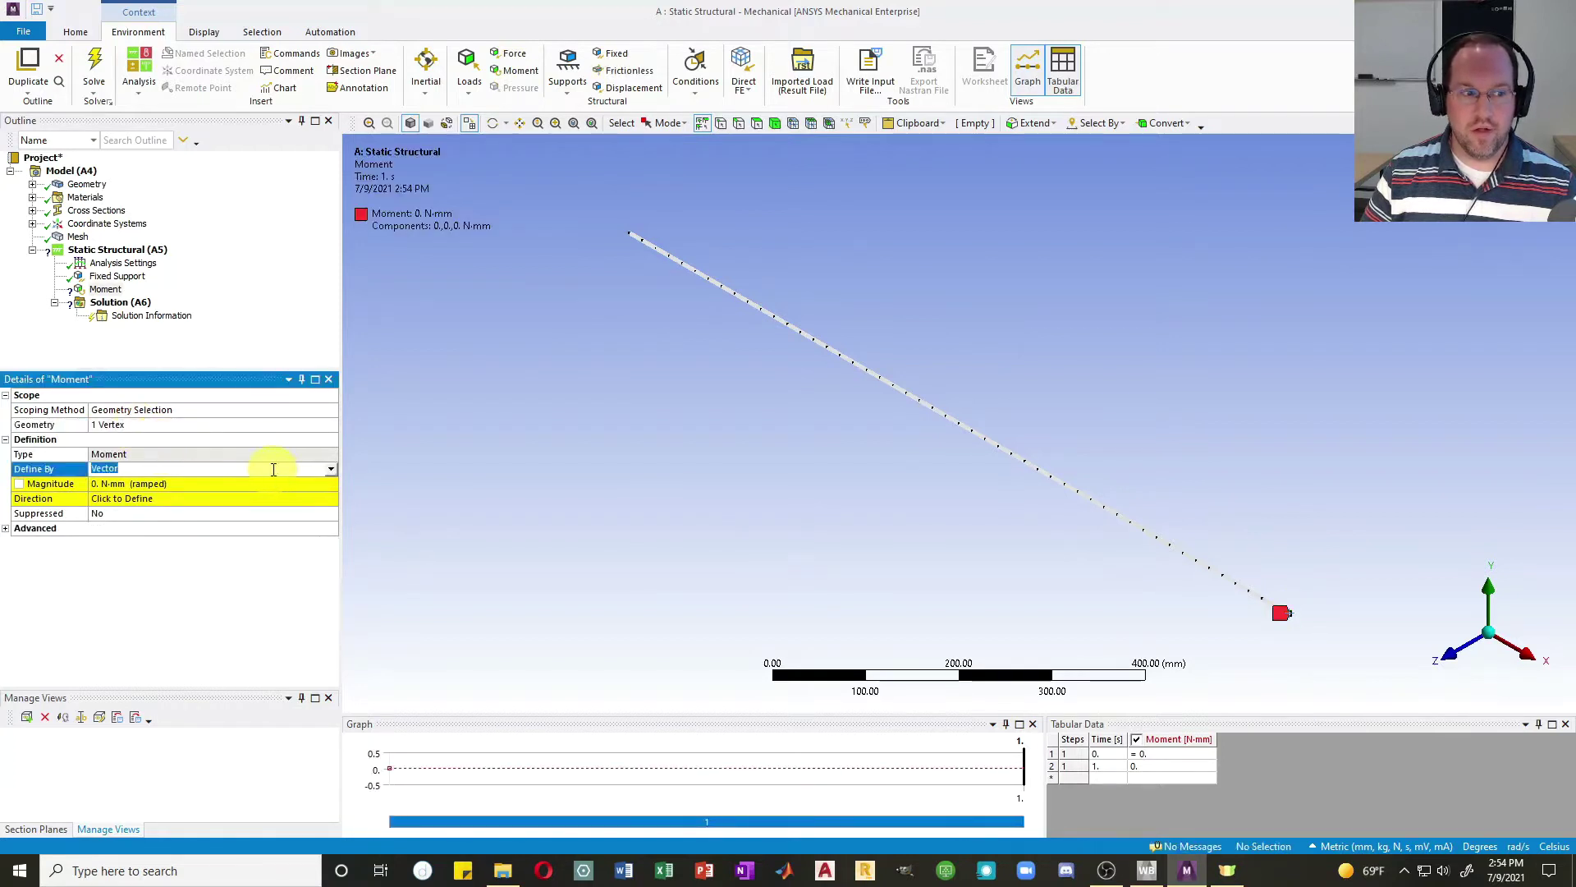
click(271, 484)
click(185, 529)
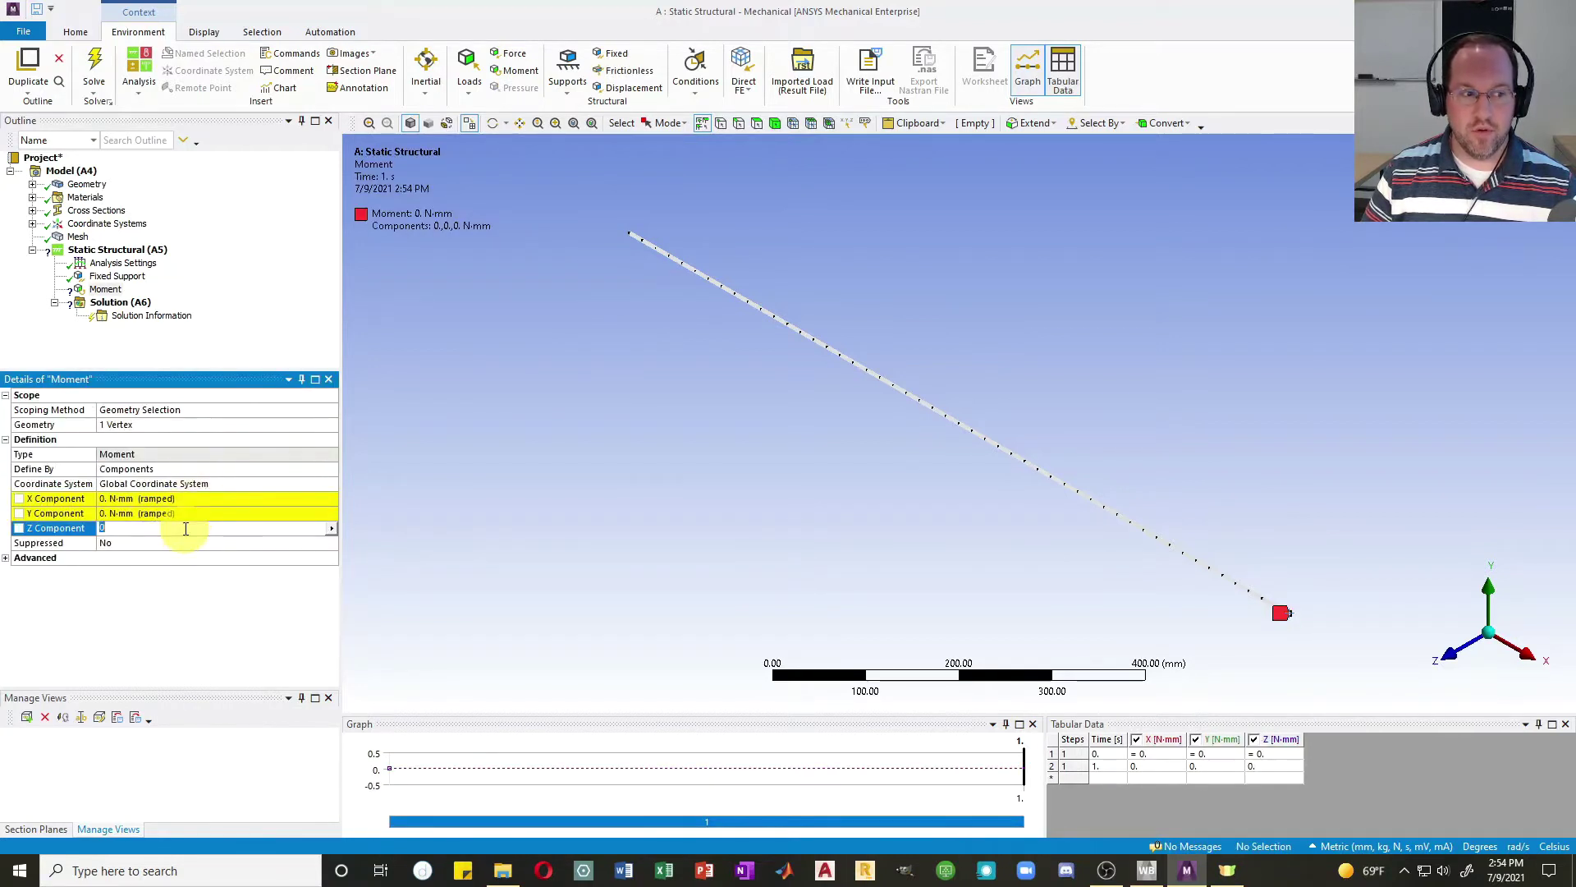
key(Return)
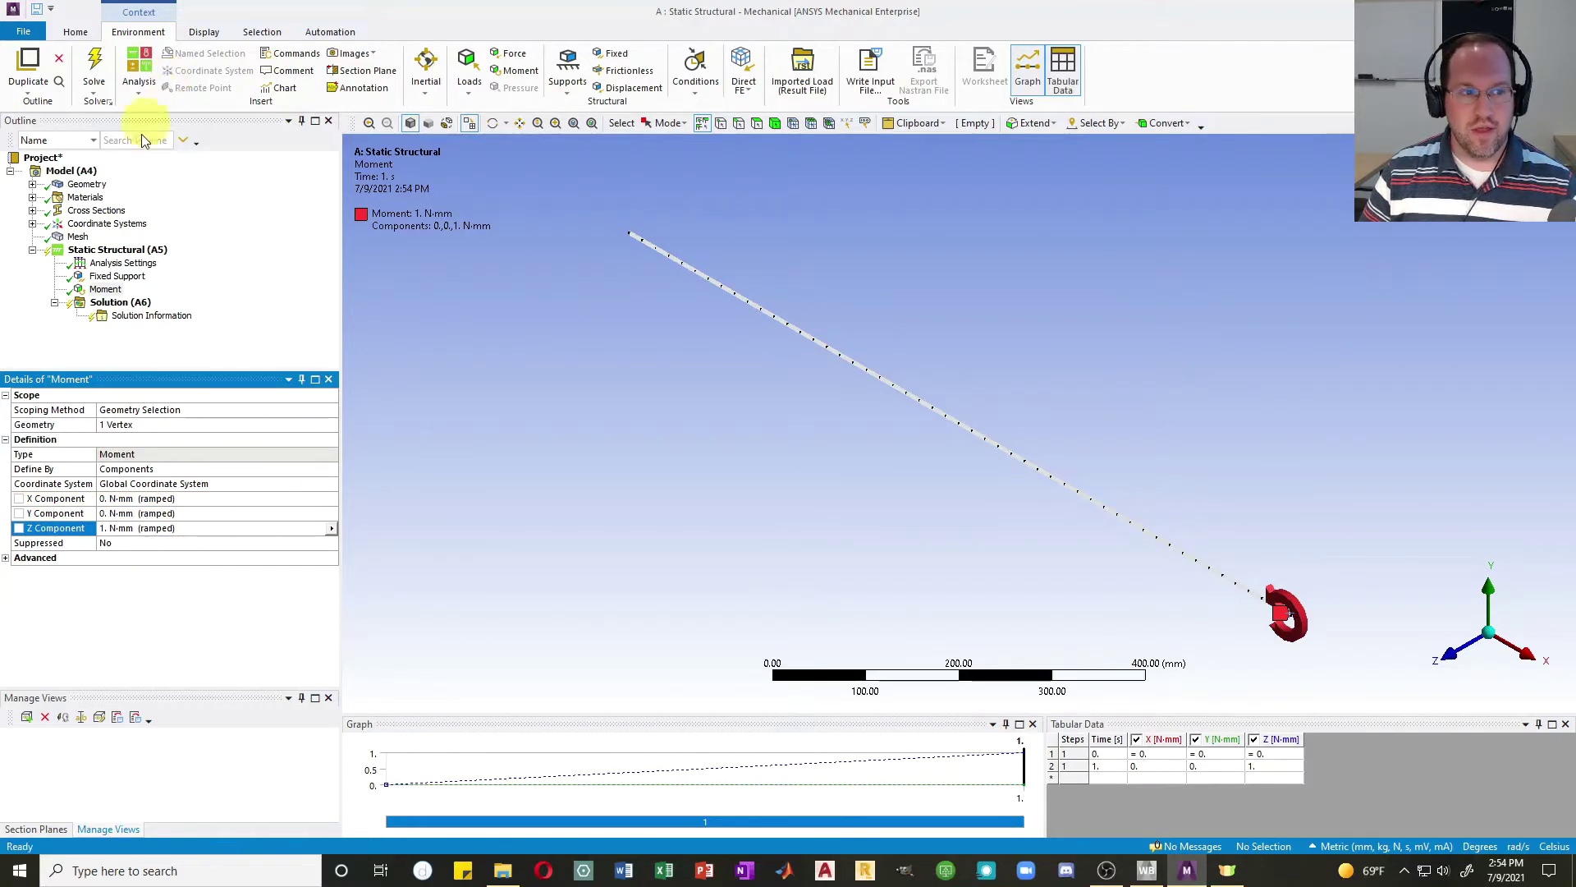
Step: Add two directional deformation results to the solution
click(109, 303)
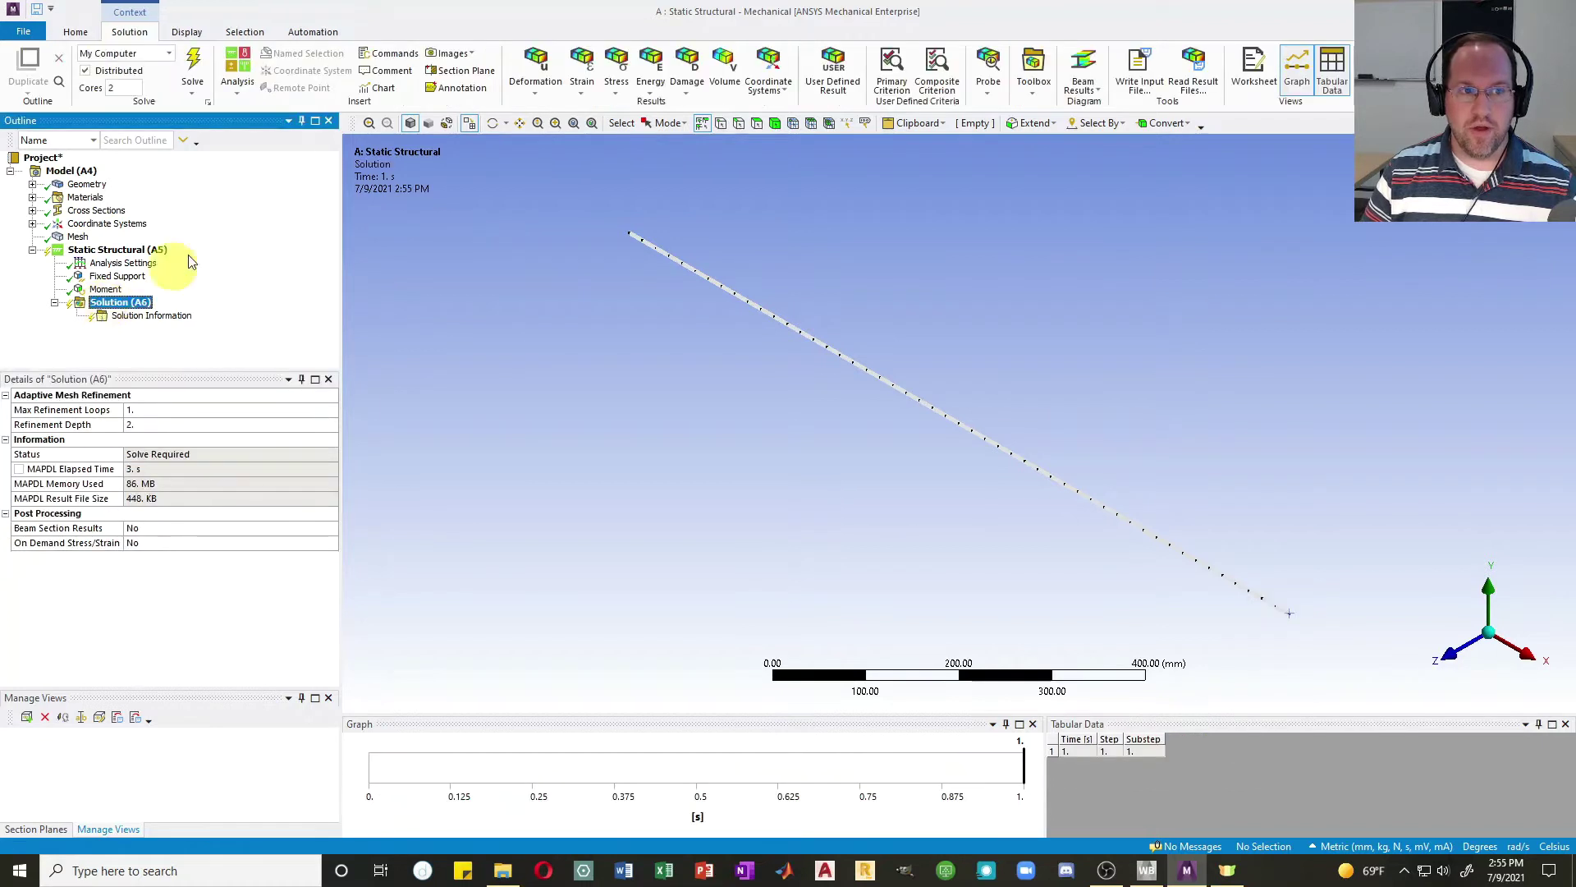
click(548, 96)
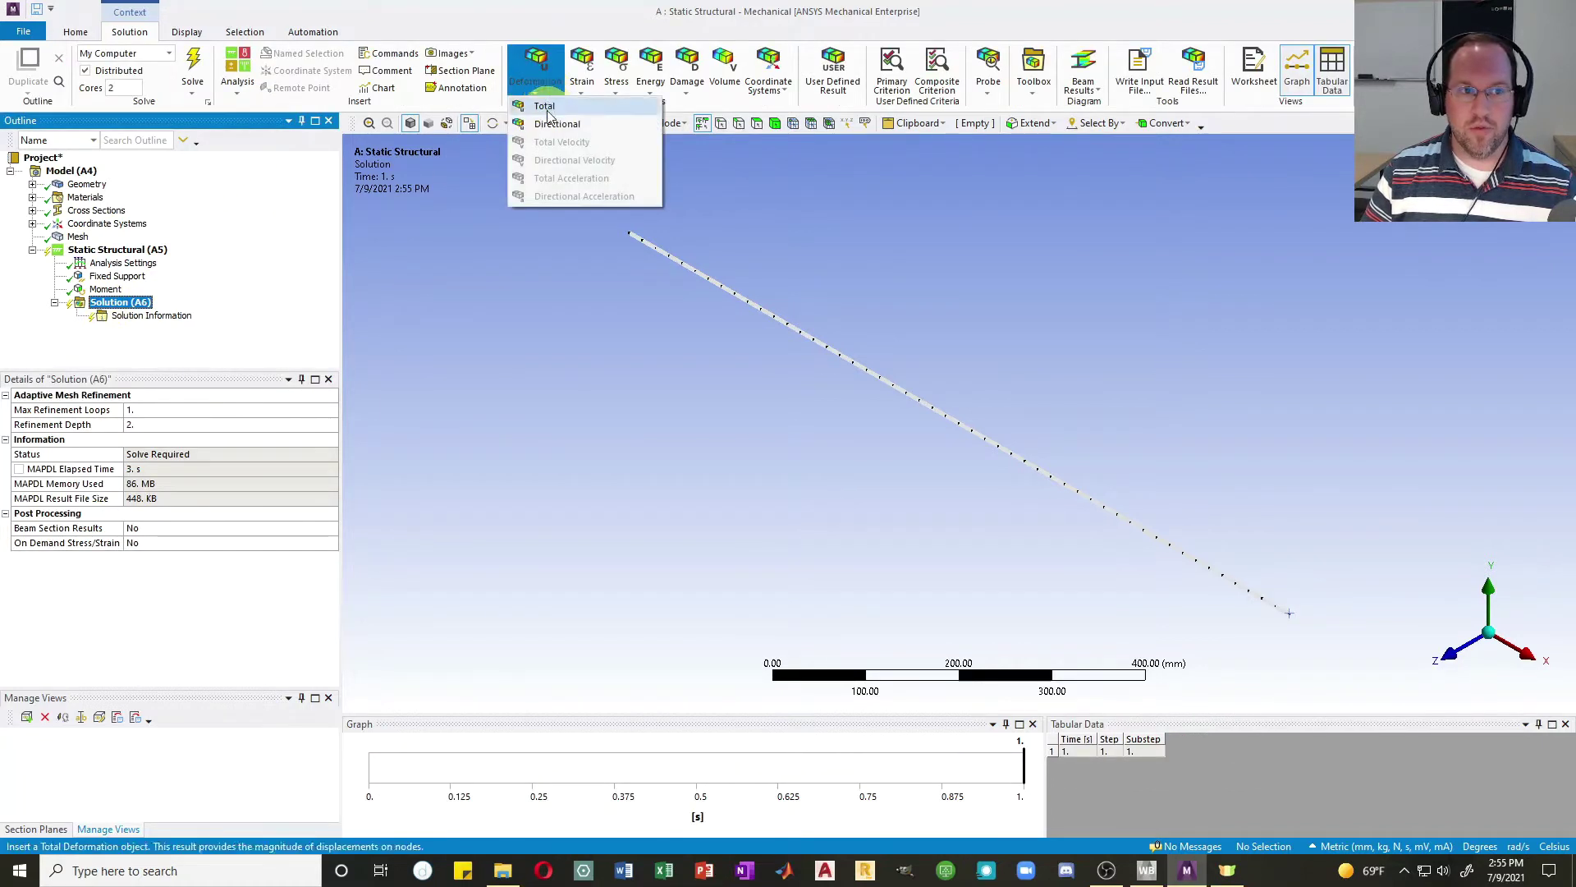
click(555, 124)
click(542, 92)
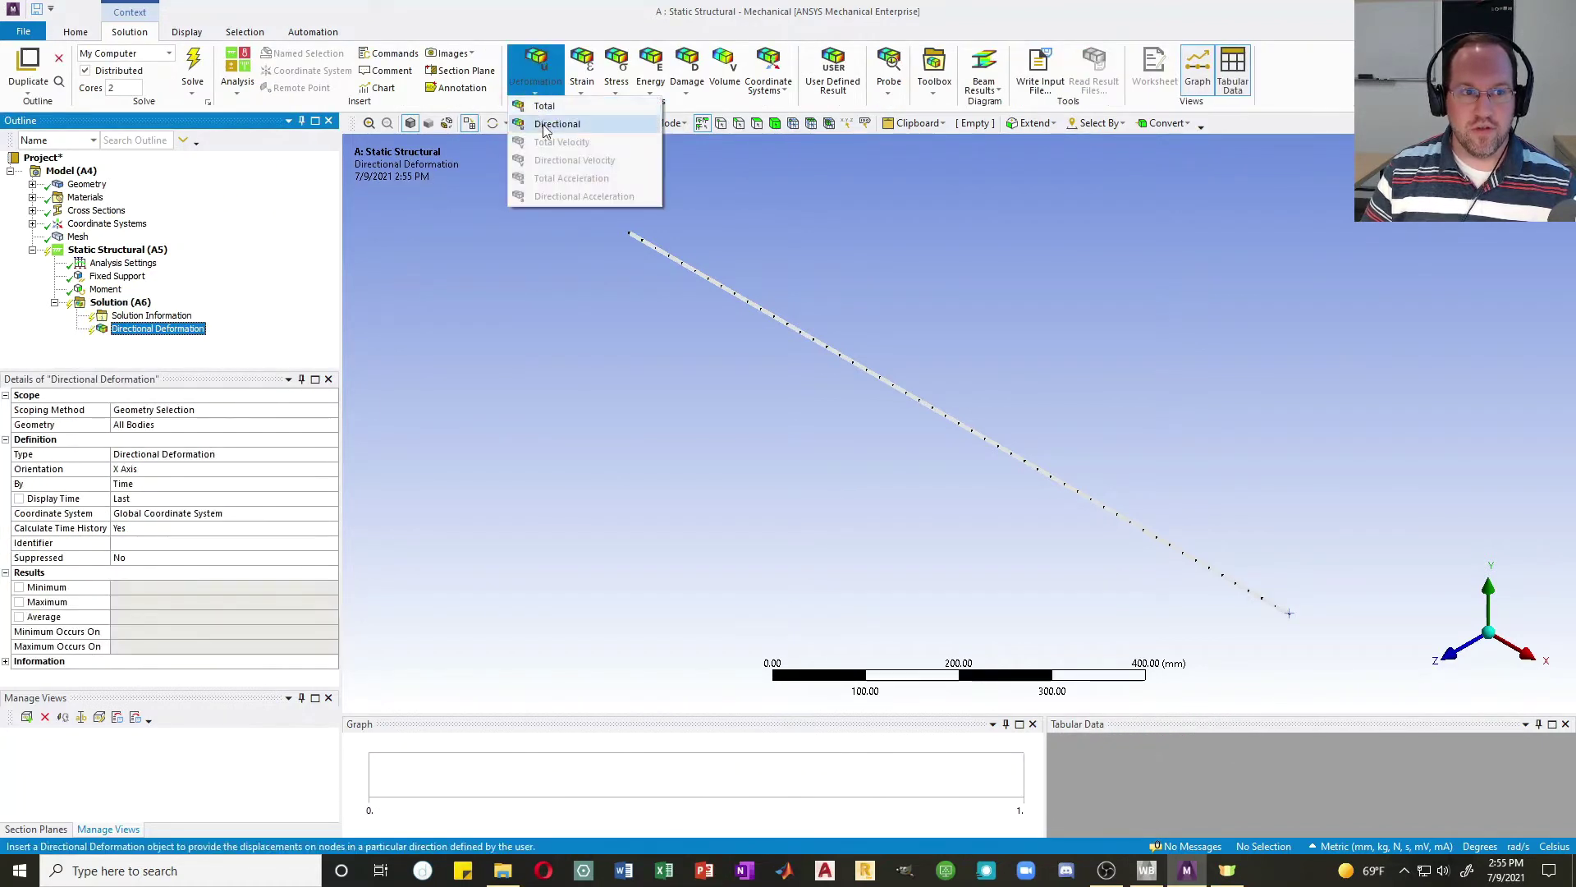
click(555, 123)
Step: Rename the first directional deformation result as Directional Deformation X
click(163, 329)
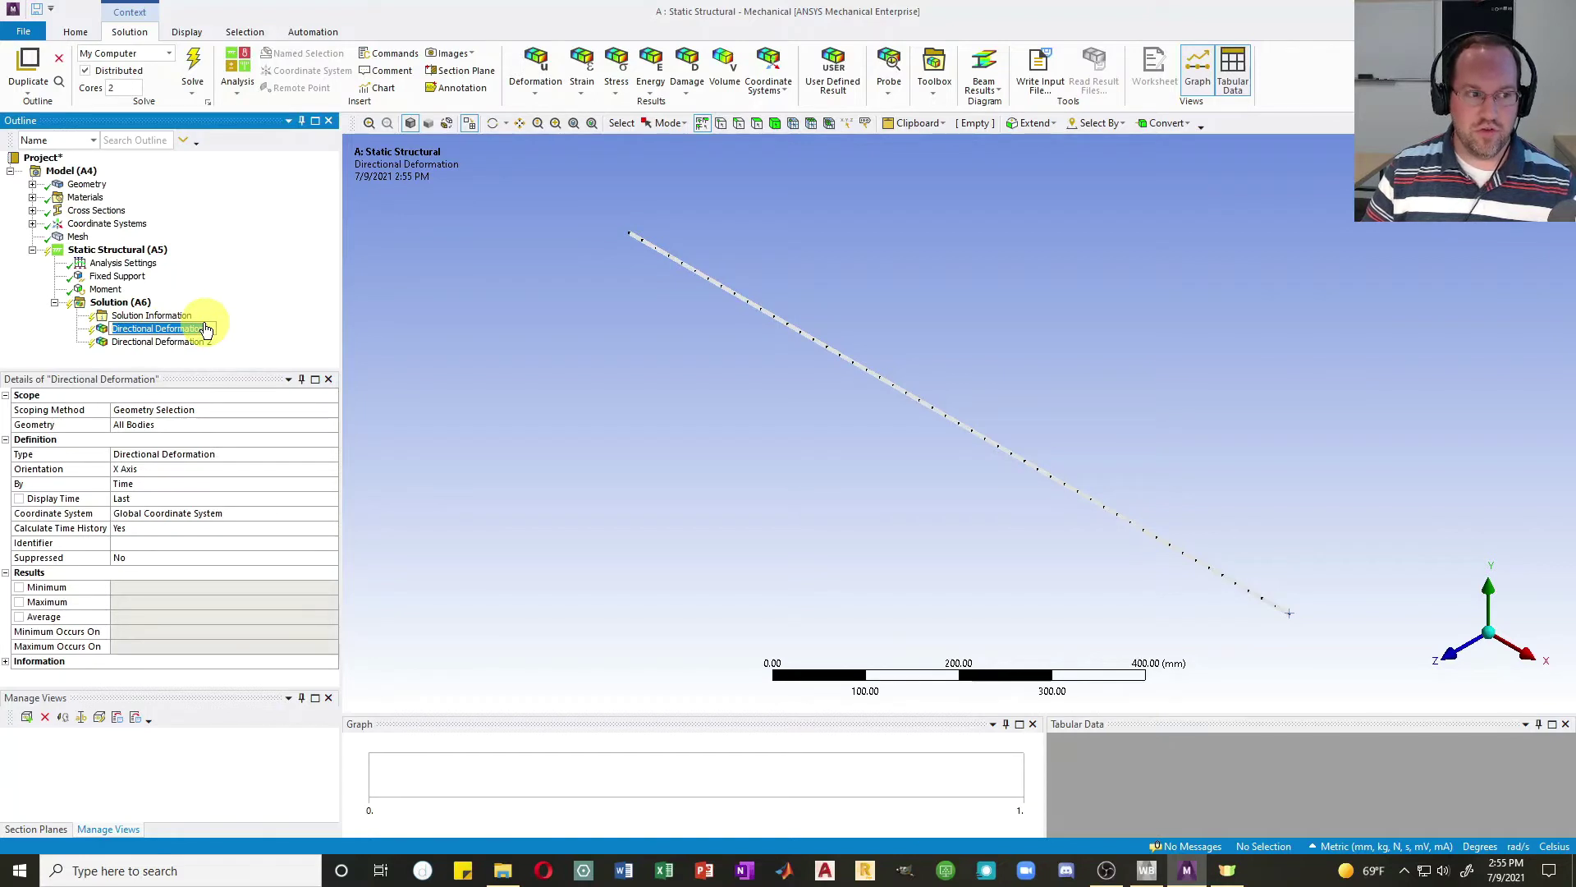
key(Escape)
key(Return)
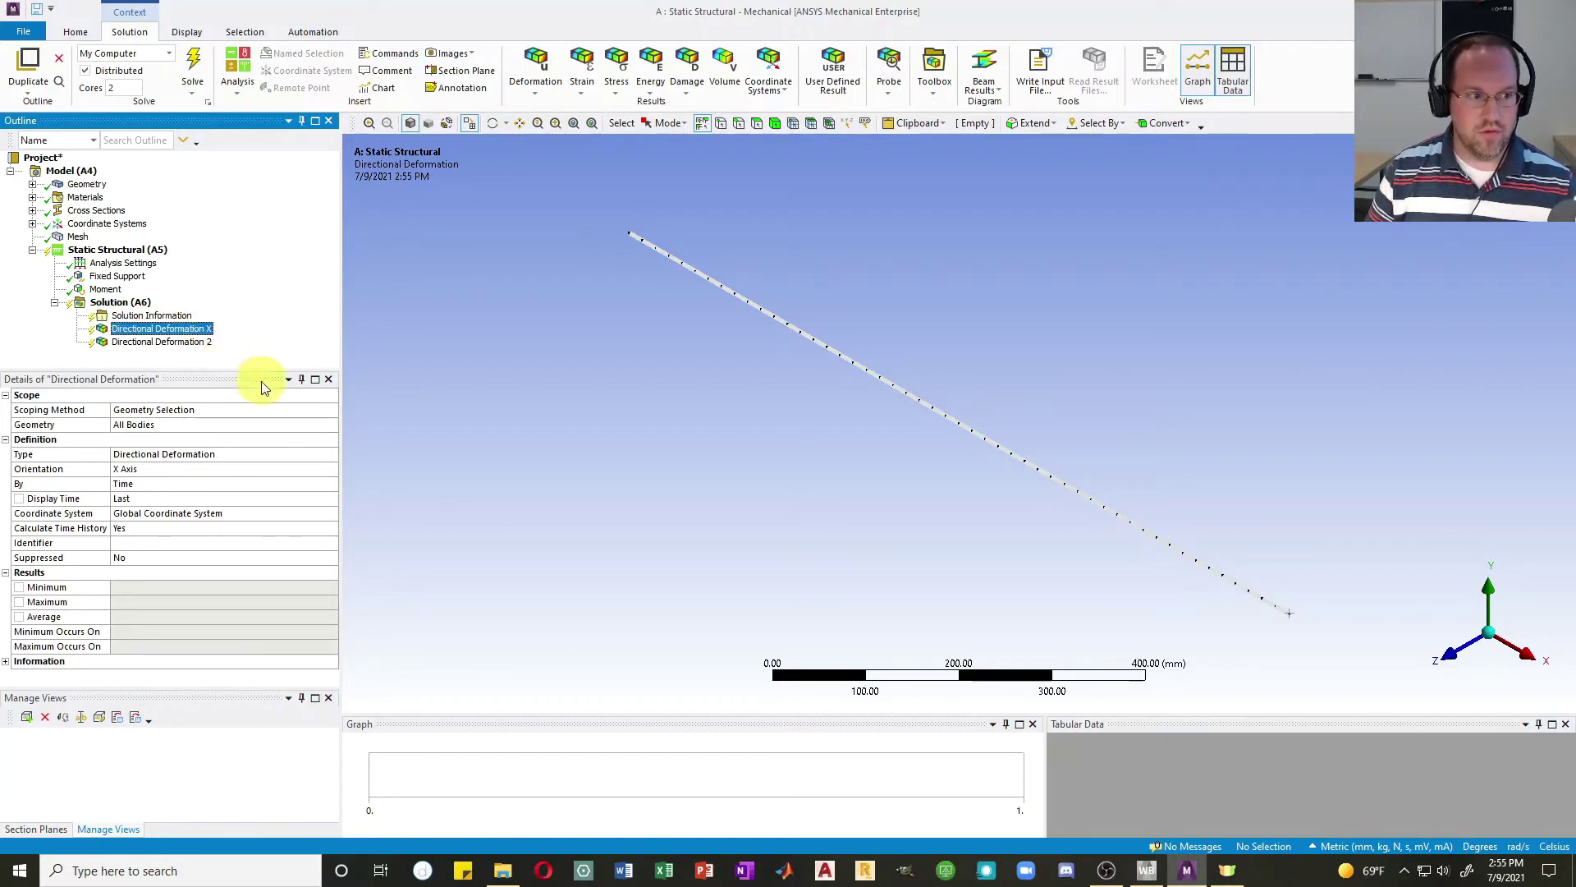
Step: Set the second directional deformation result's orientation to Y Axis and rename it Directional Deformation Y
click(197, 342)
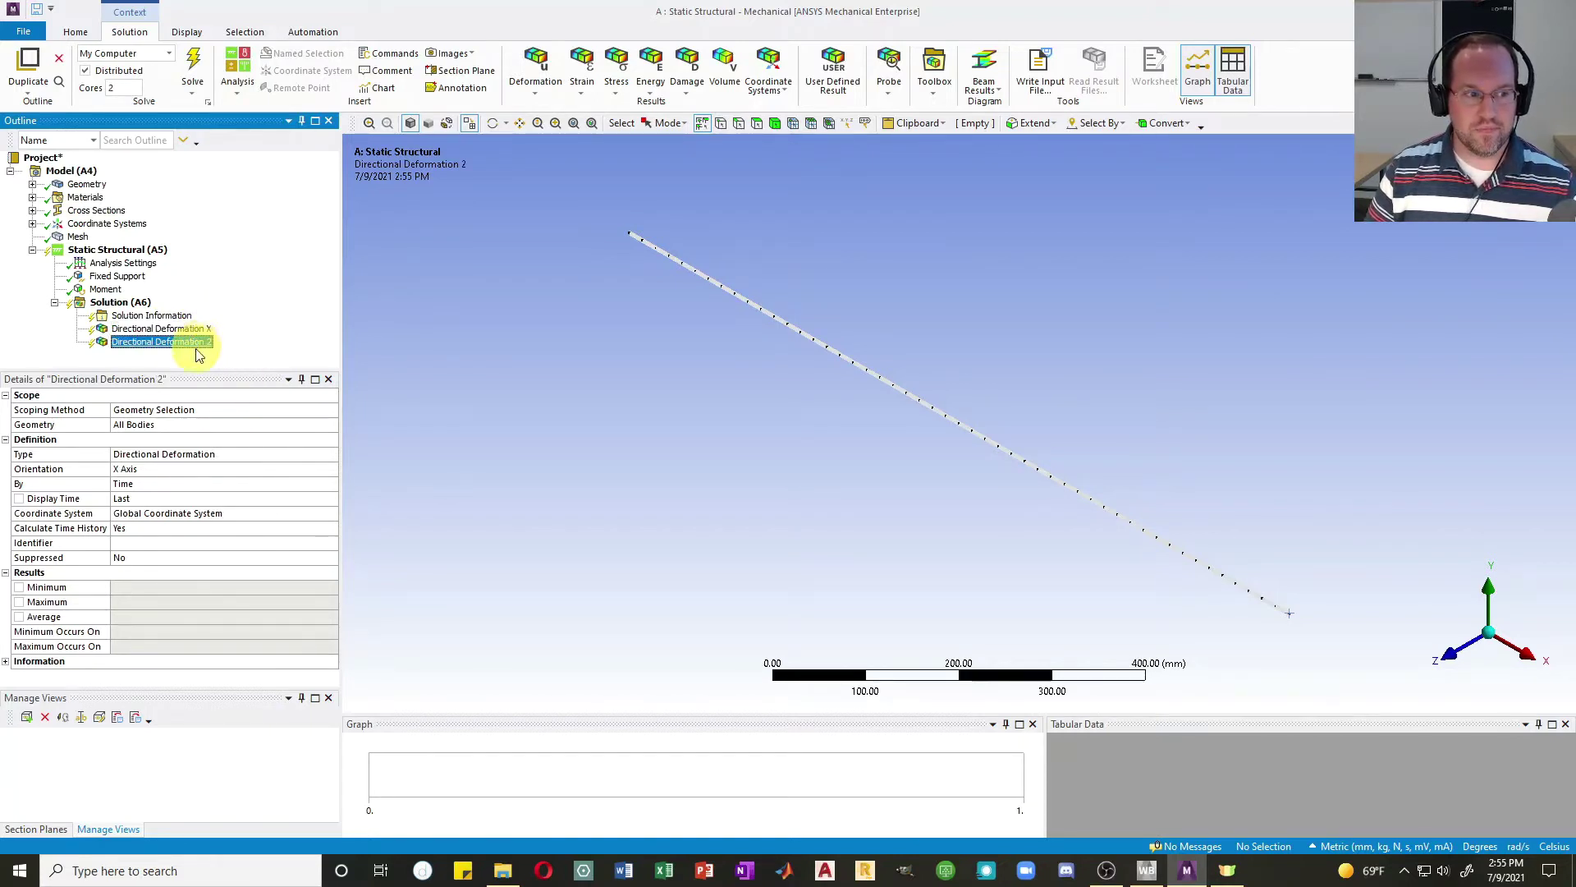
click(143, 471)
key(Down)
click(188, 342)
click(188, 348)
text(Y)
key(Return)
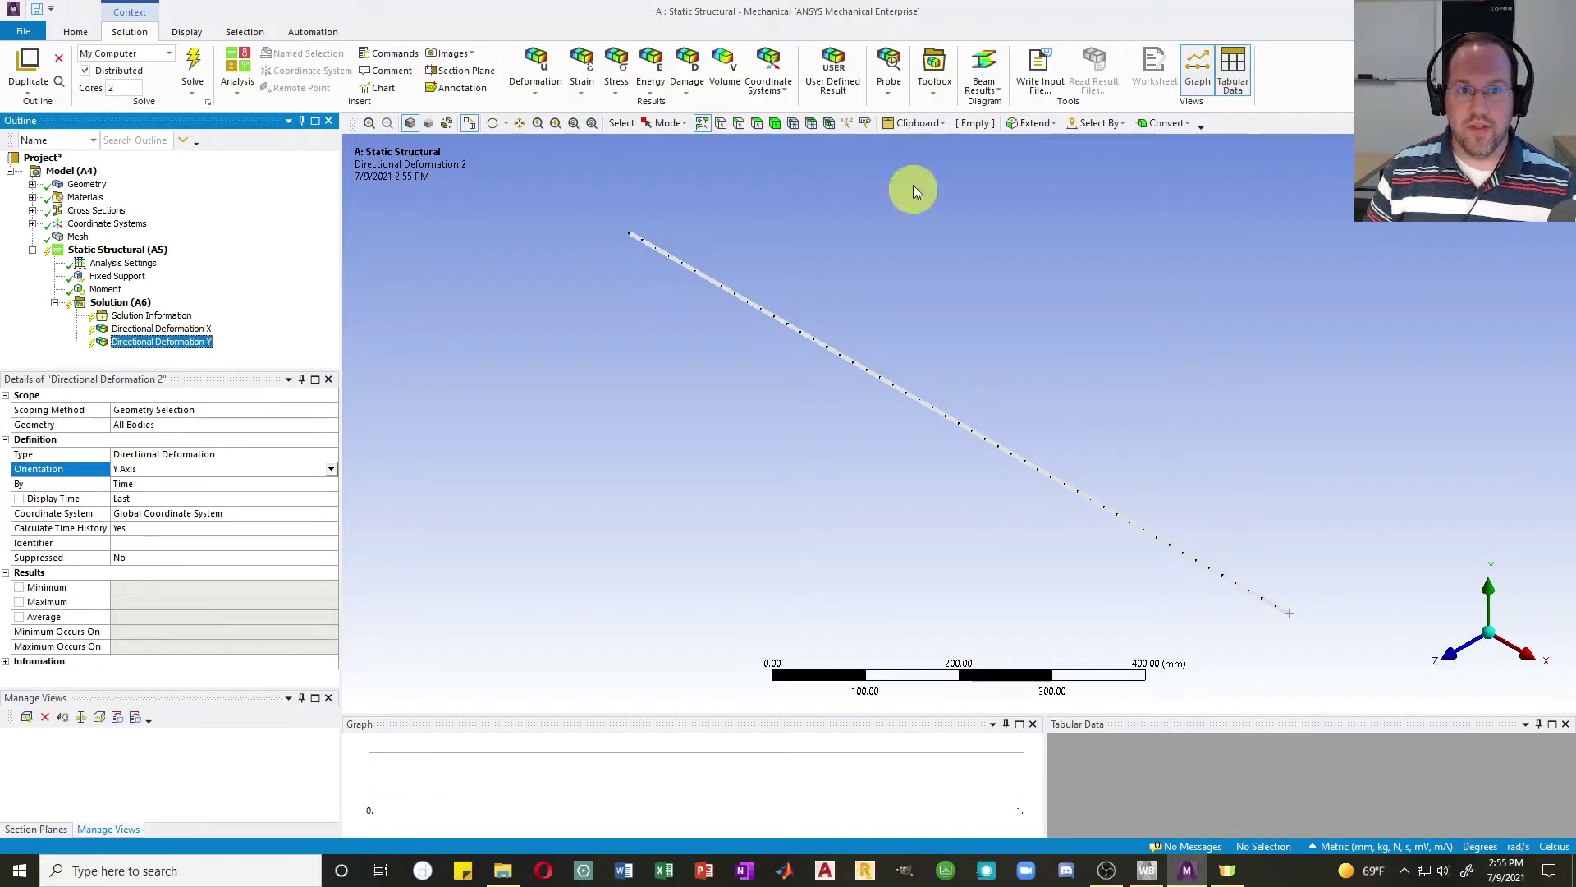
Step: Add a beam bending moment result of type Directional Bending Moment oriented to the Z Axis, and solve the analysis
click(988, 76)
click(1026, 124)
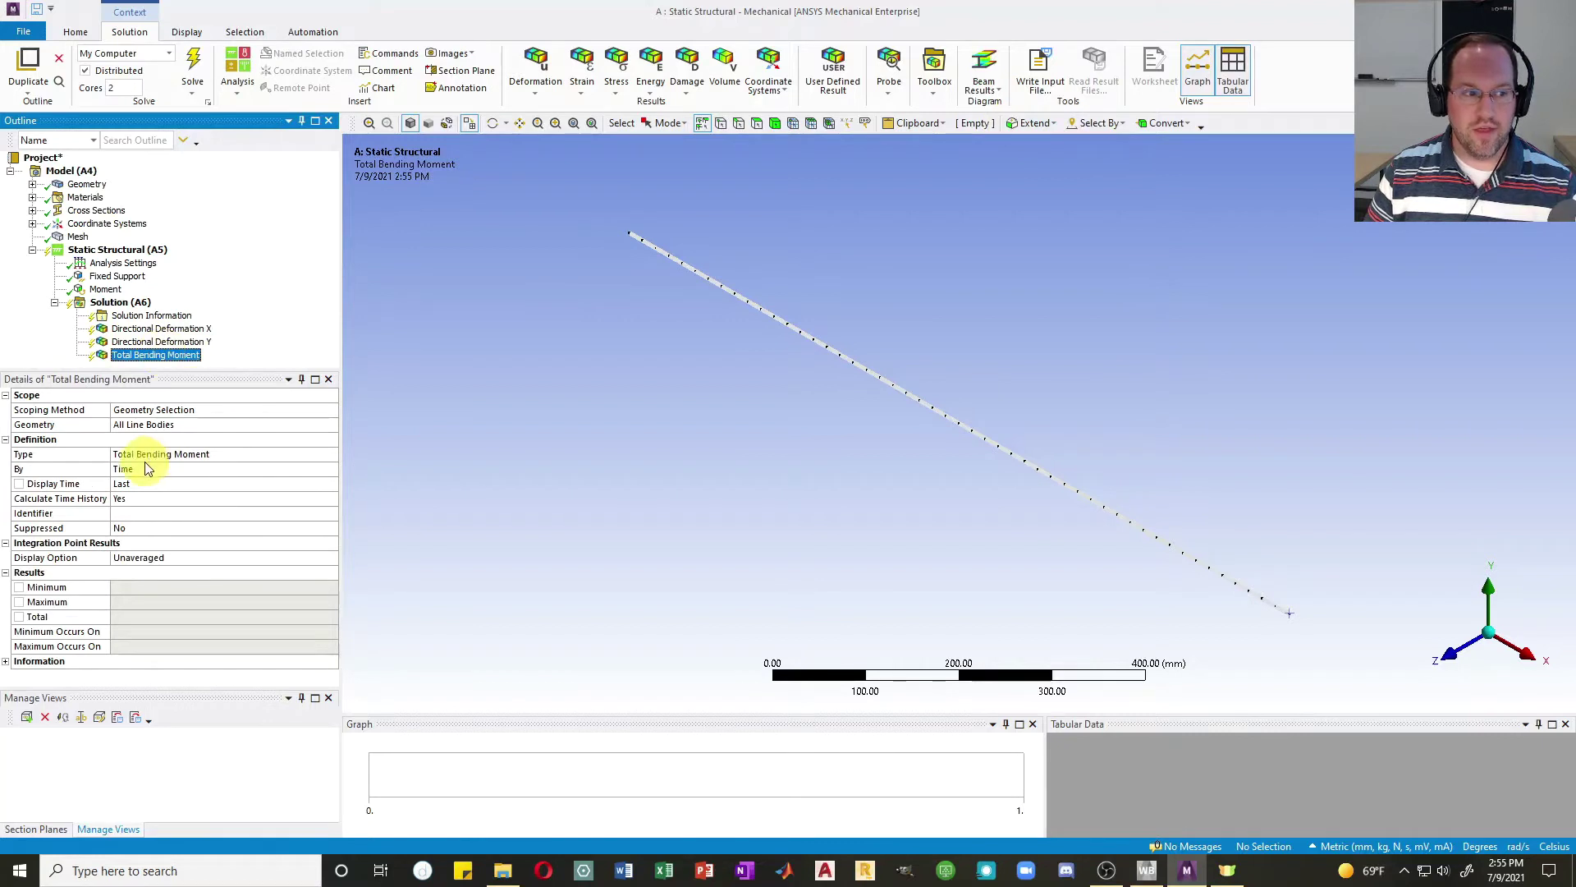
click(172, 453)
scroll(207, 450, down, 1)
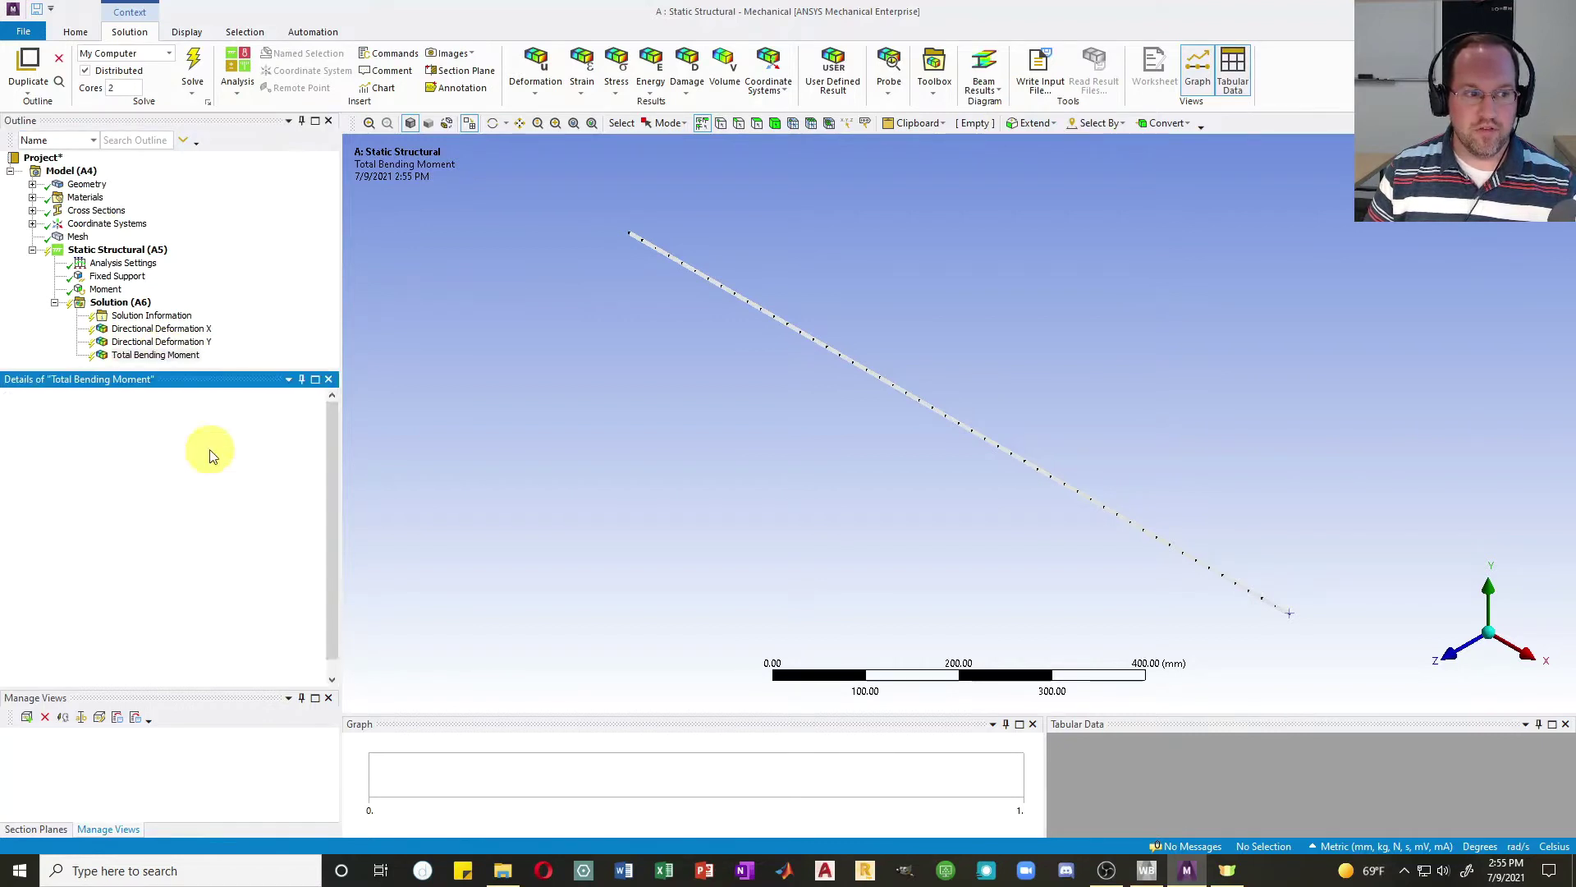
click(141, 474)
scroll(141, 475, down, 1)
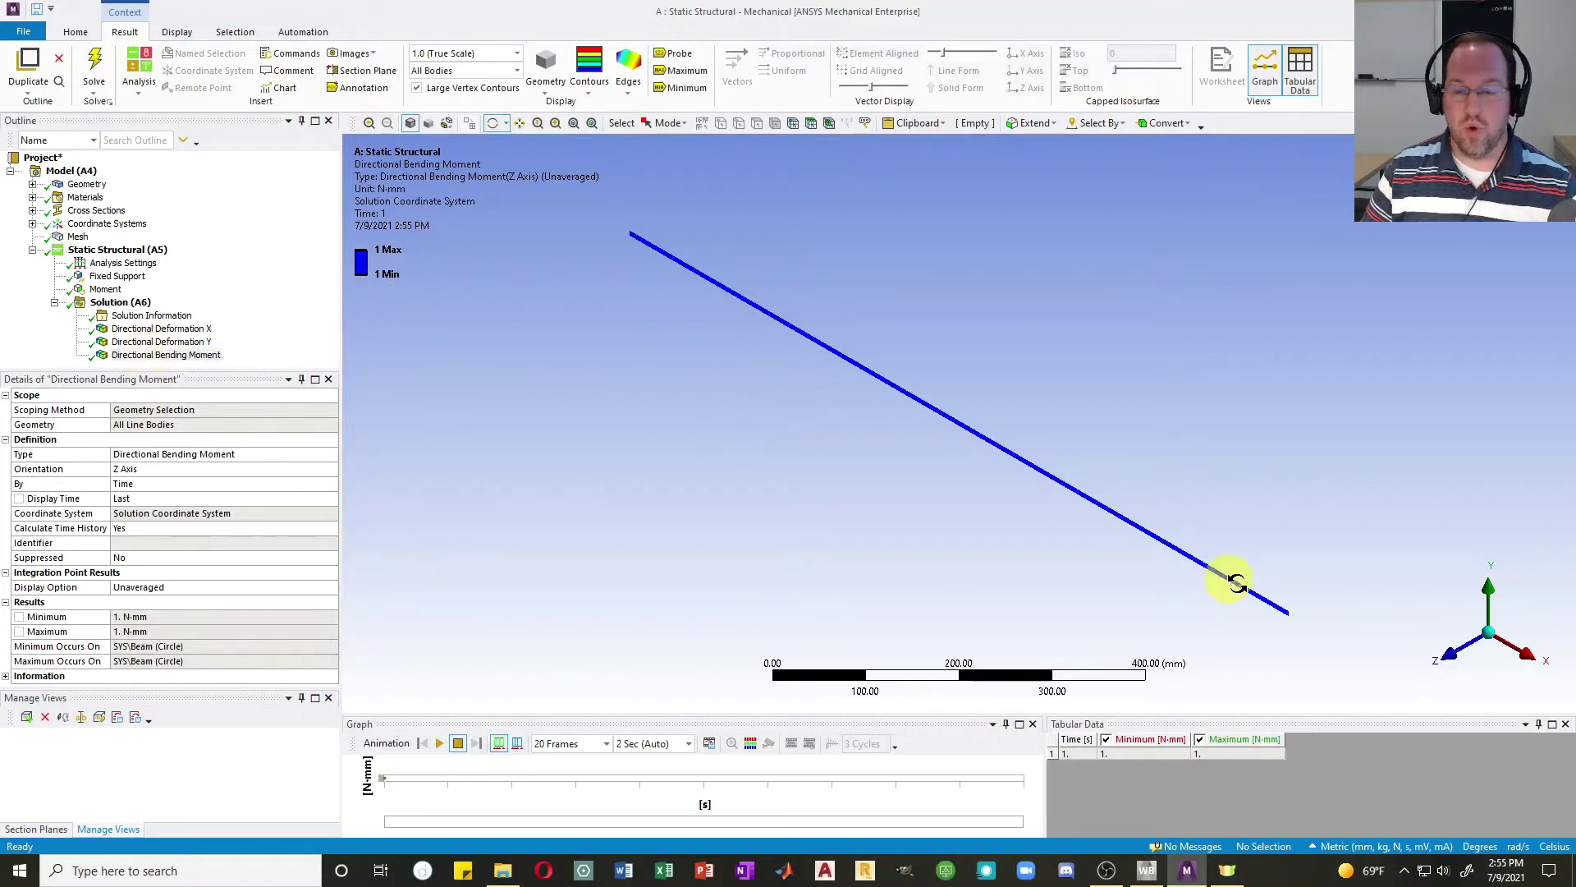
Step: View the beam in the XY plane and examine its X and Y directional deformation results
click(1465, 655)
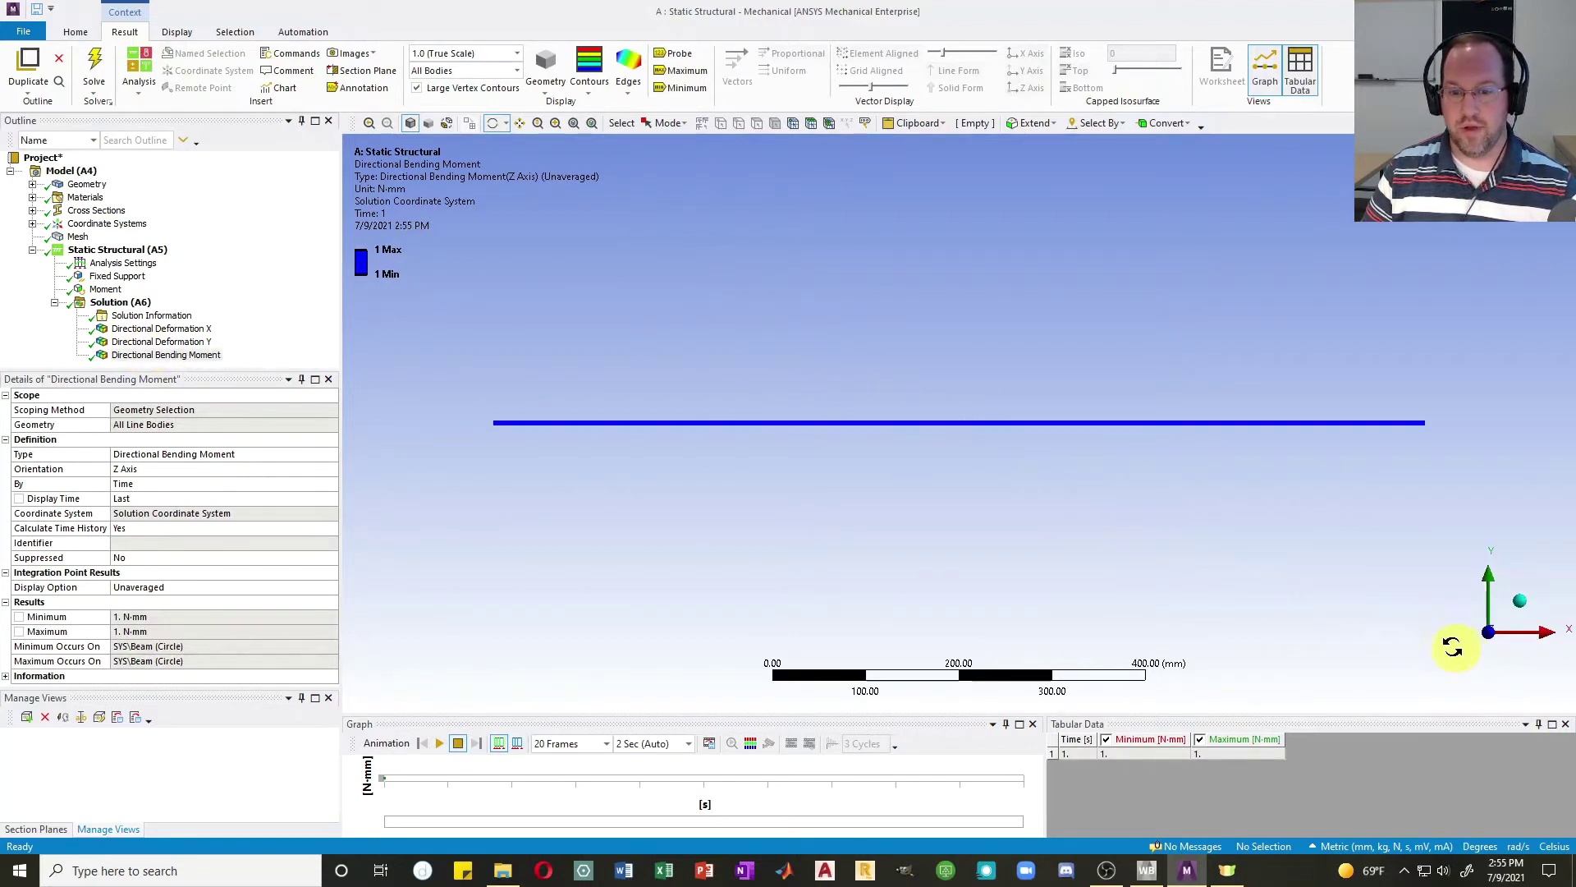
click(161, 330)
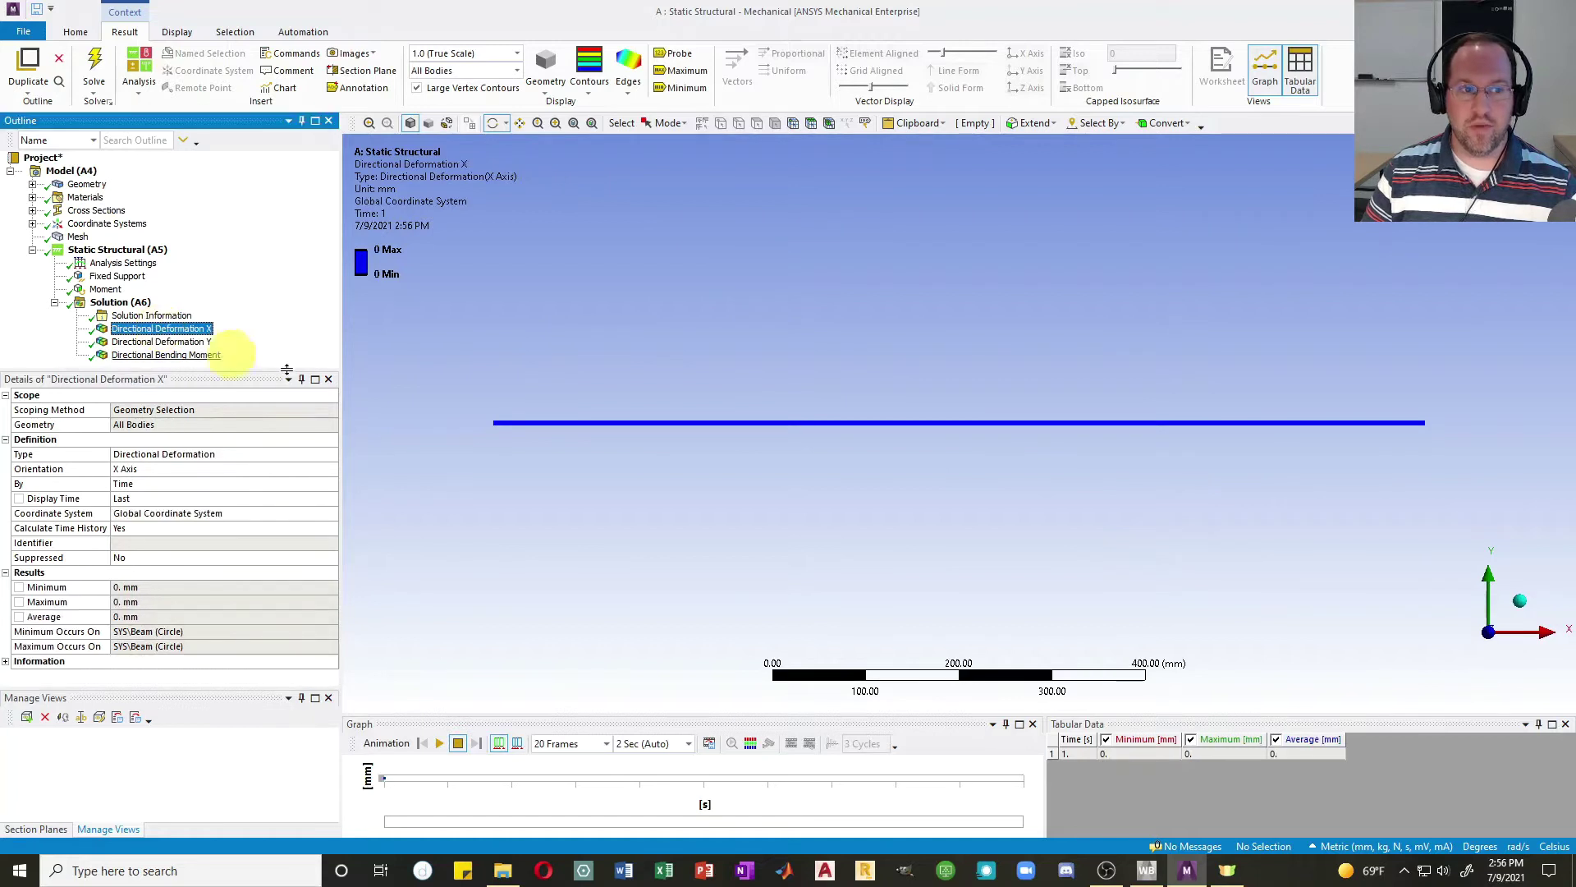
click(195, 343)
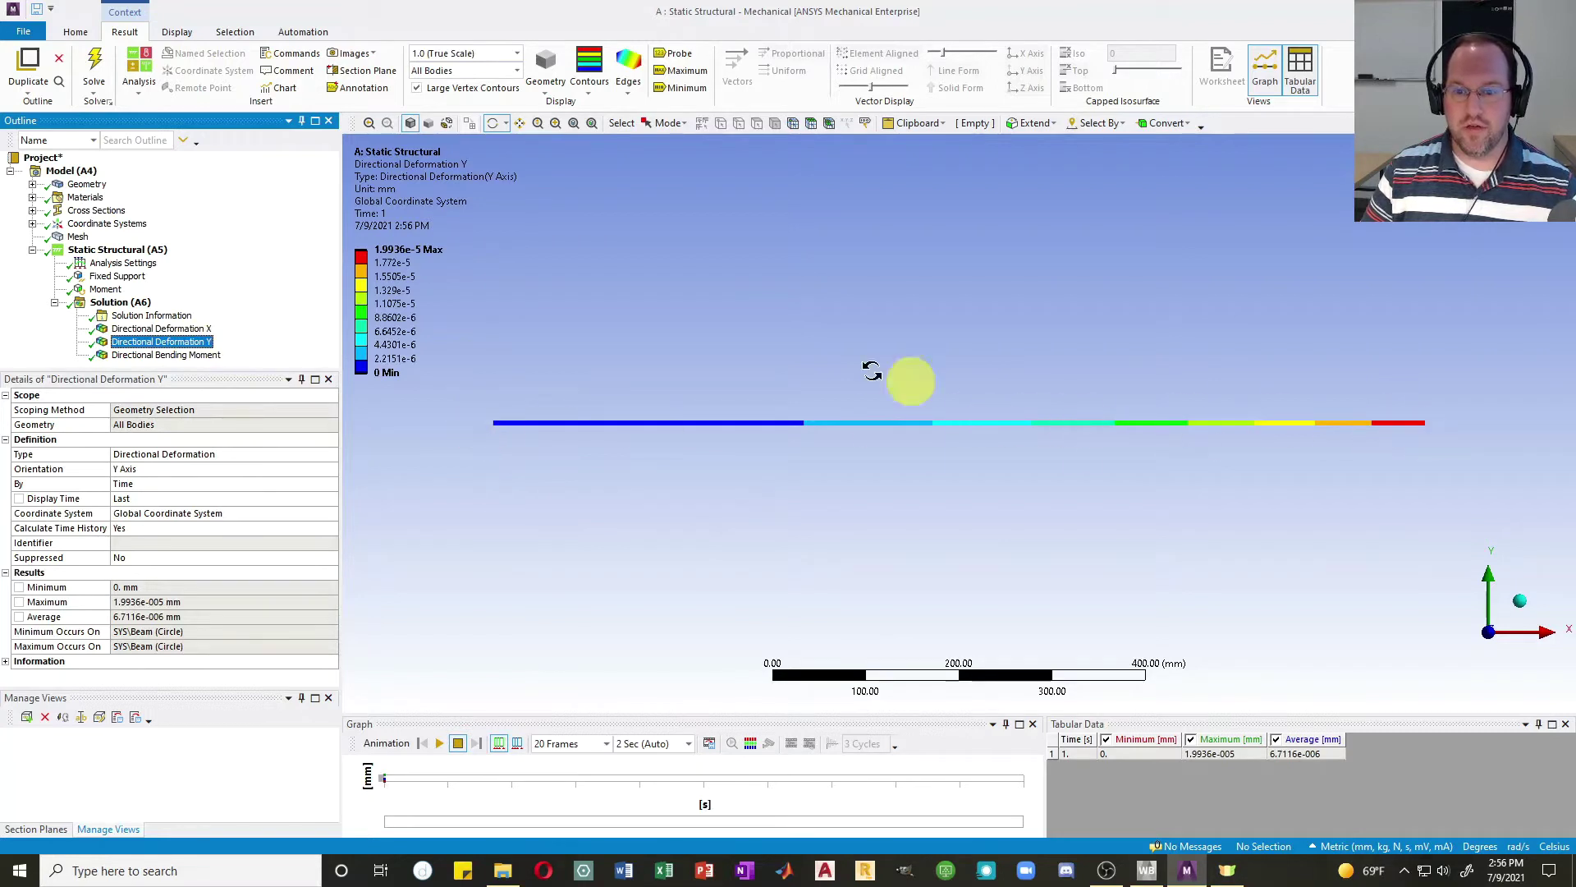
Step: Preview the Y deformation at Auto Scale and return the deformation scale to 1.0 (True Scale)
click(517, 55)
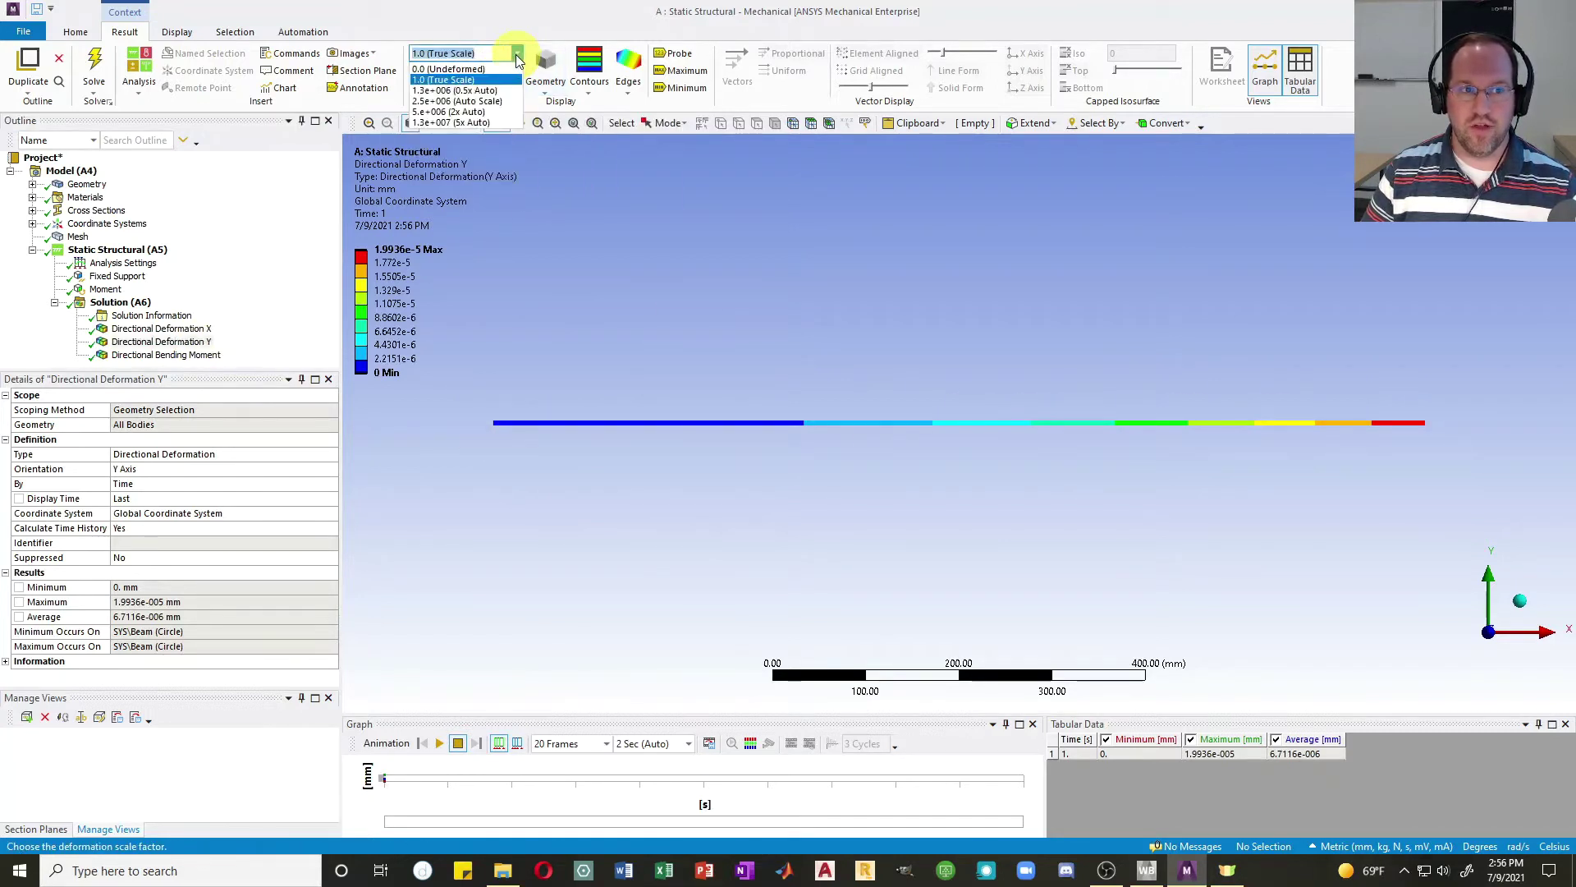
click(481, 102)
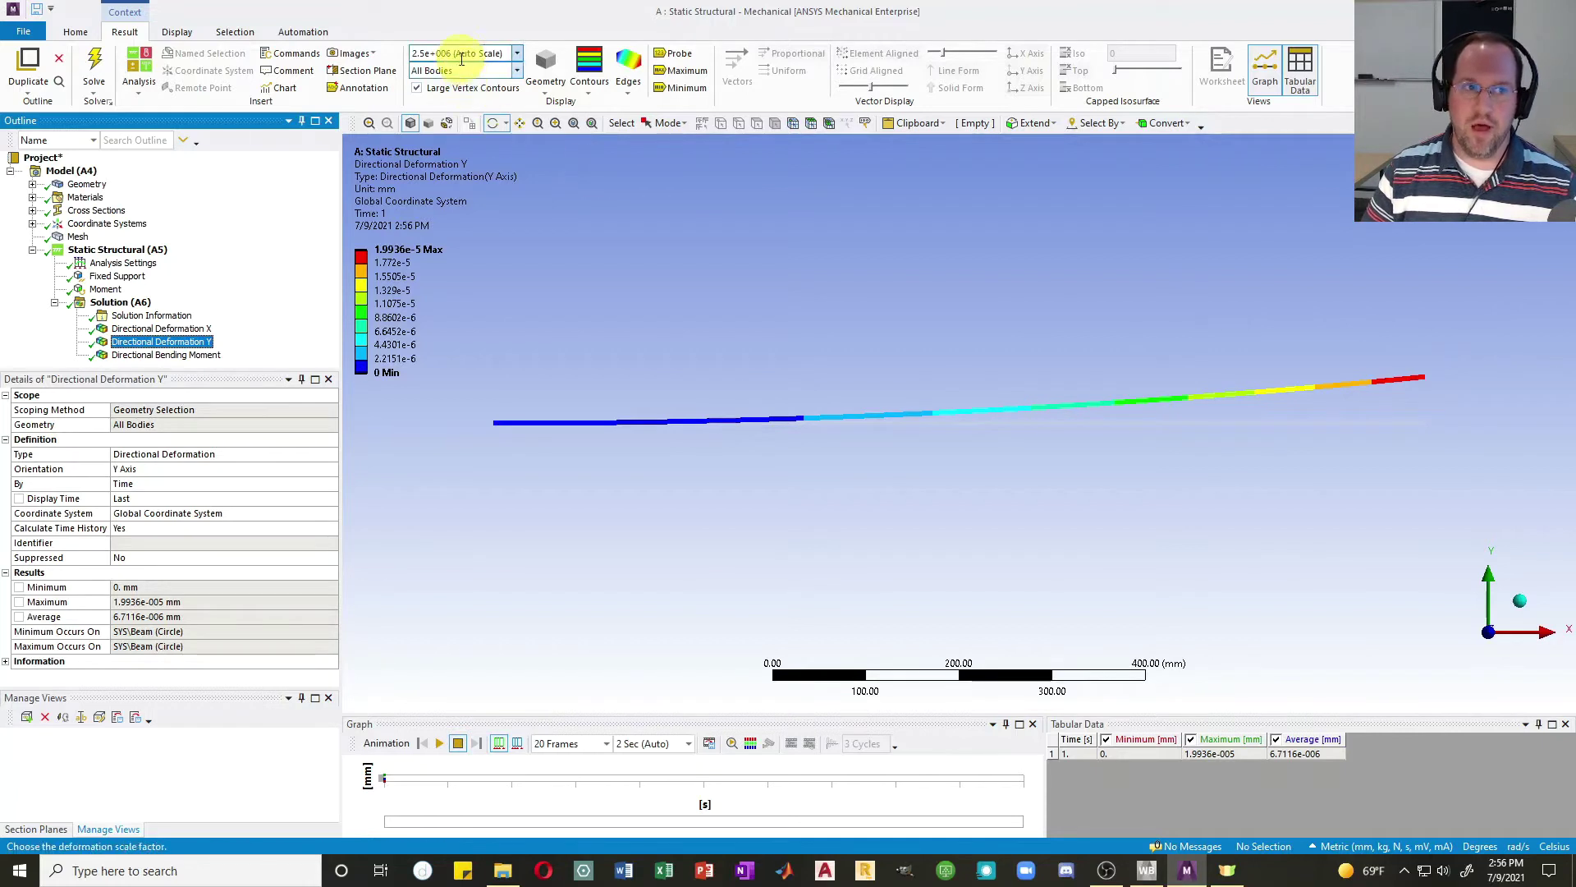
click(515, 54)
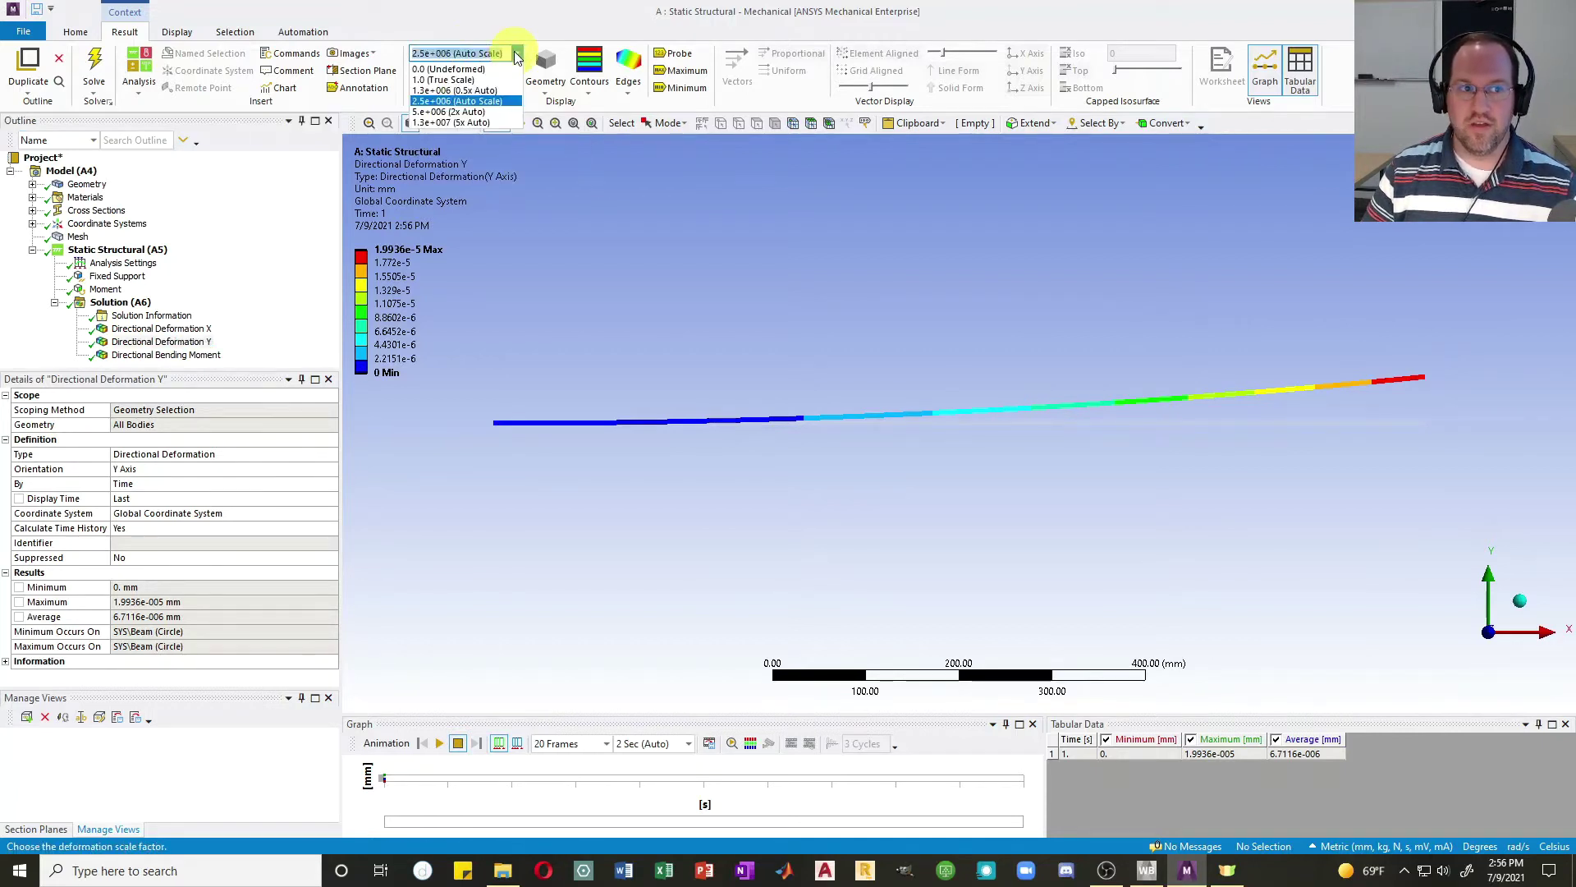
click(467, 80)
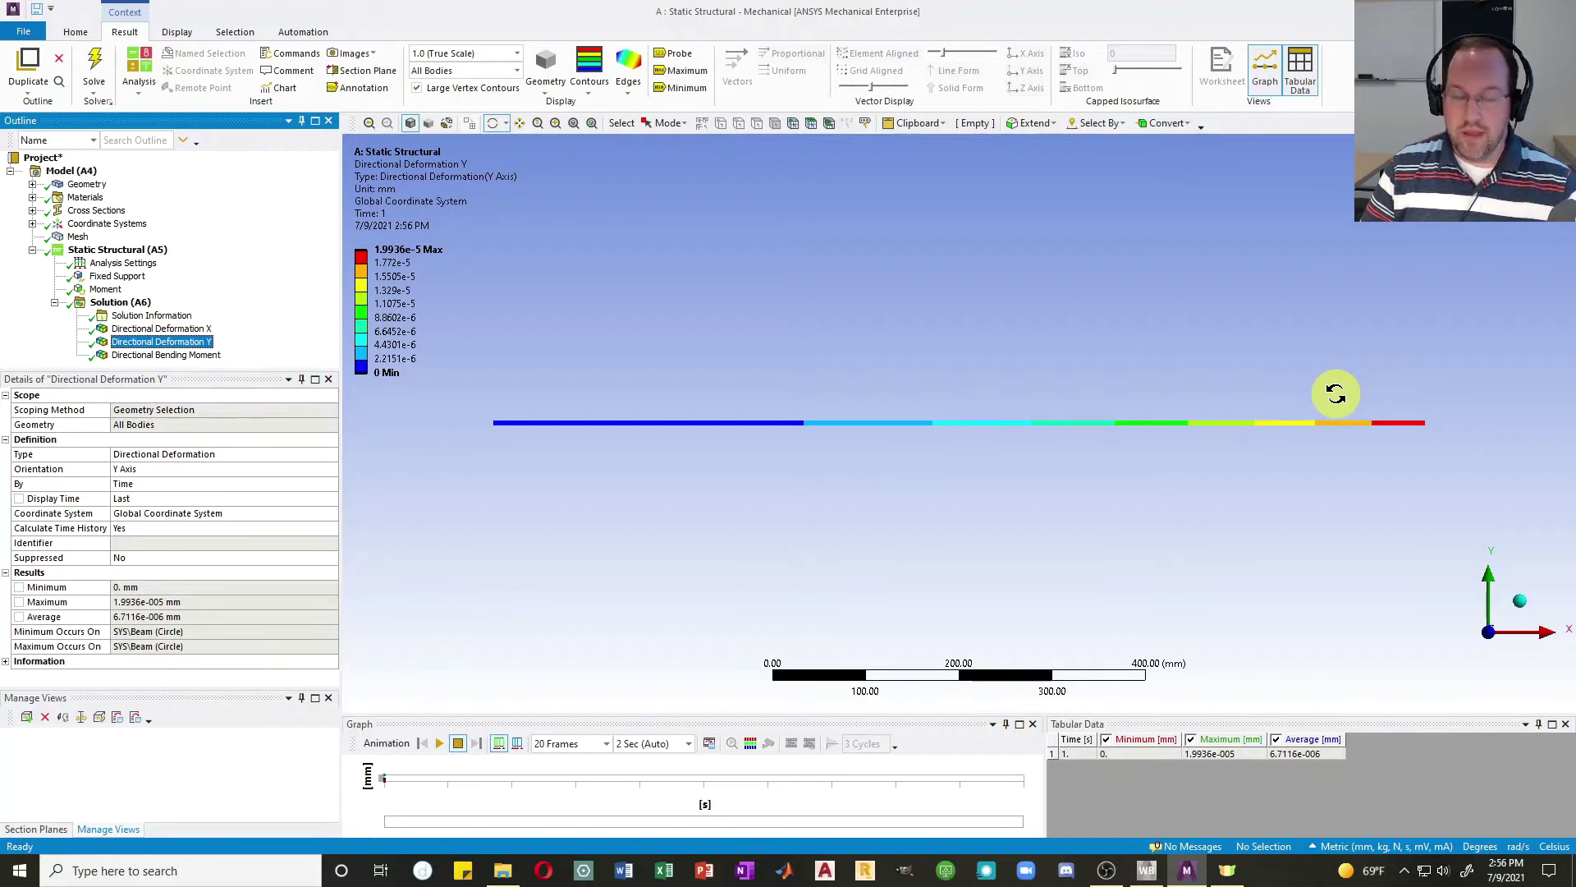
Step: Set the moment's Z component to 10000000 N-mm and solve the analysis again
click(105, 292)
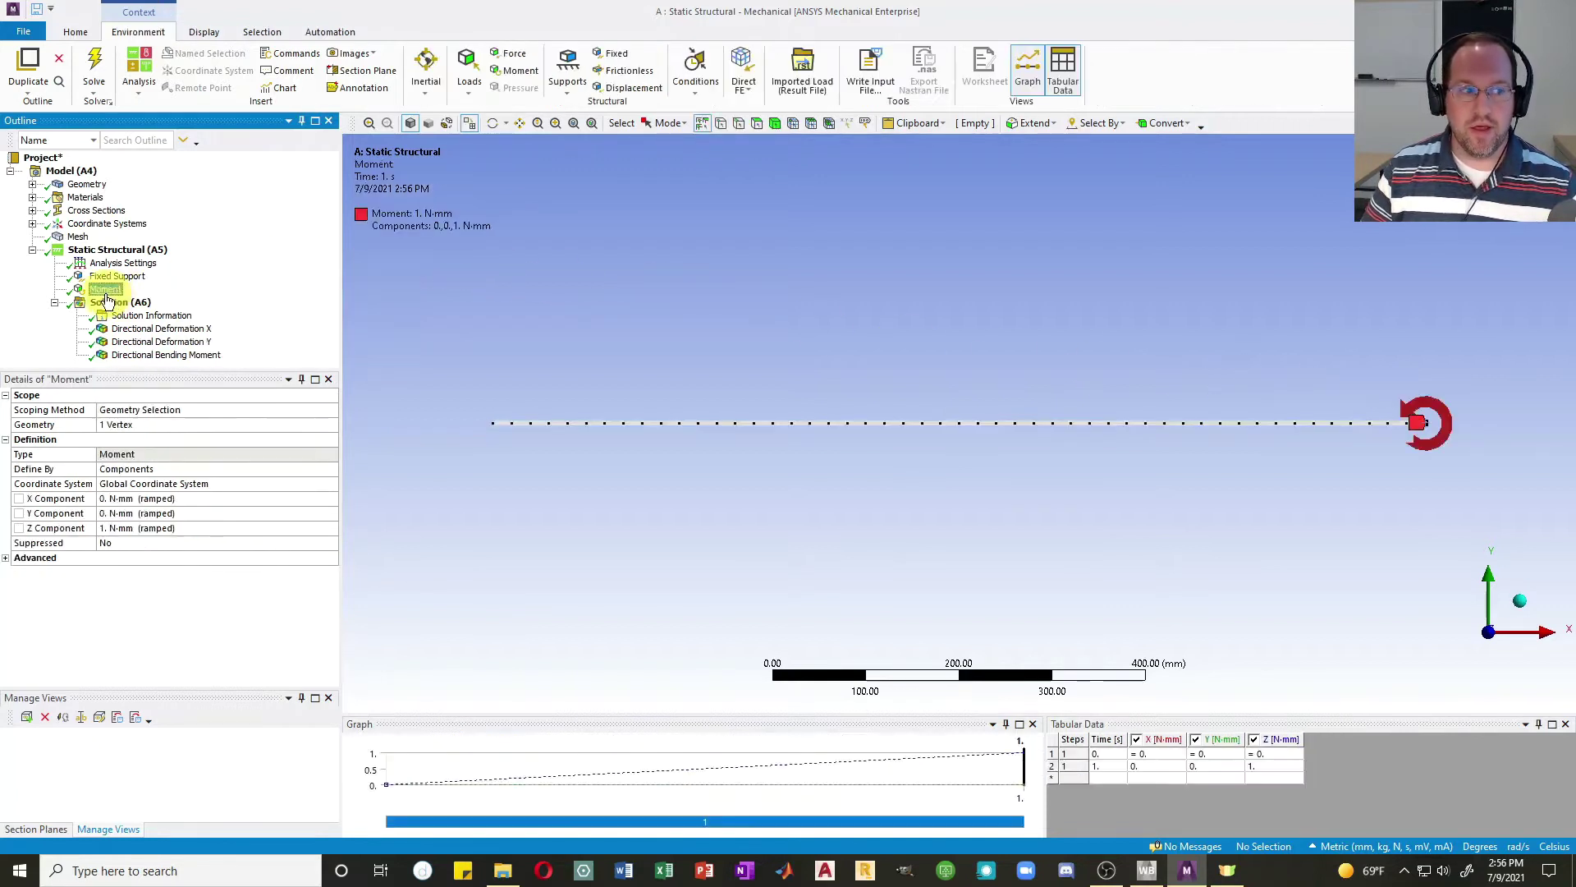
click(189, 528)
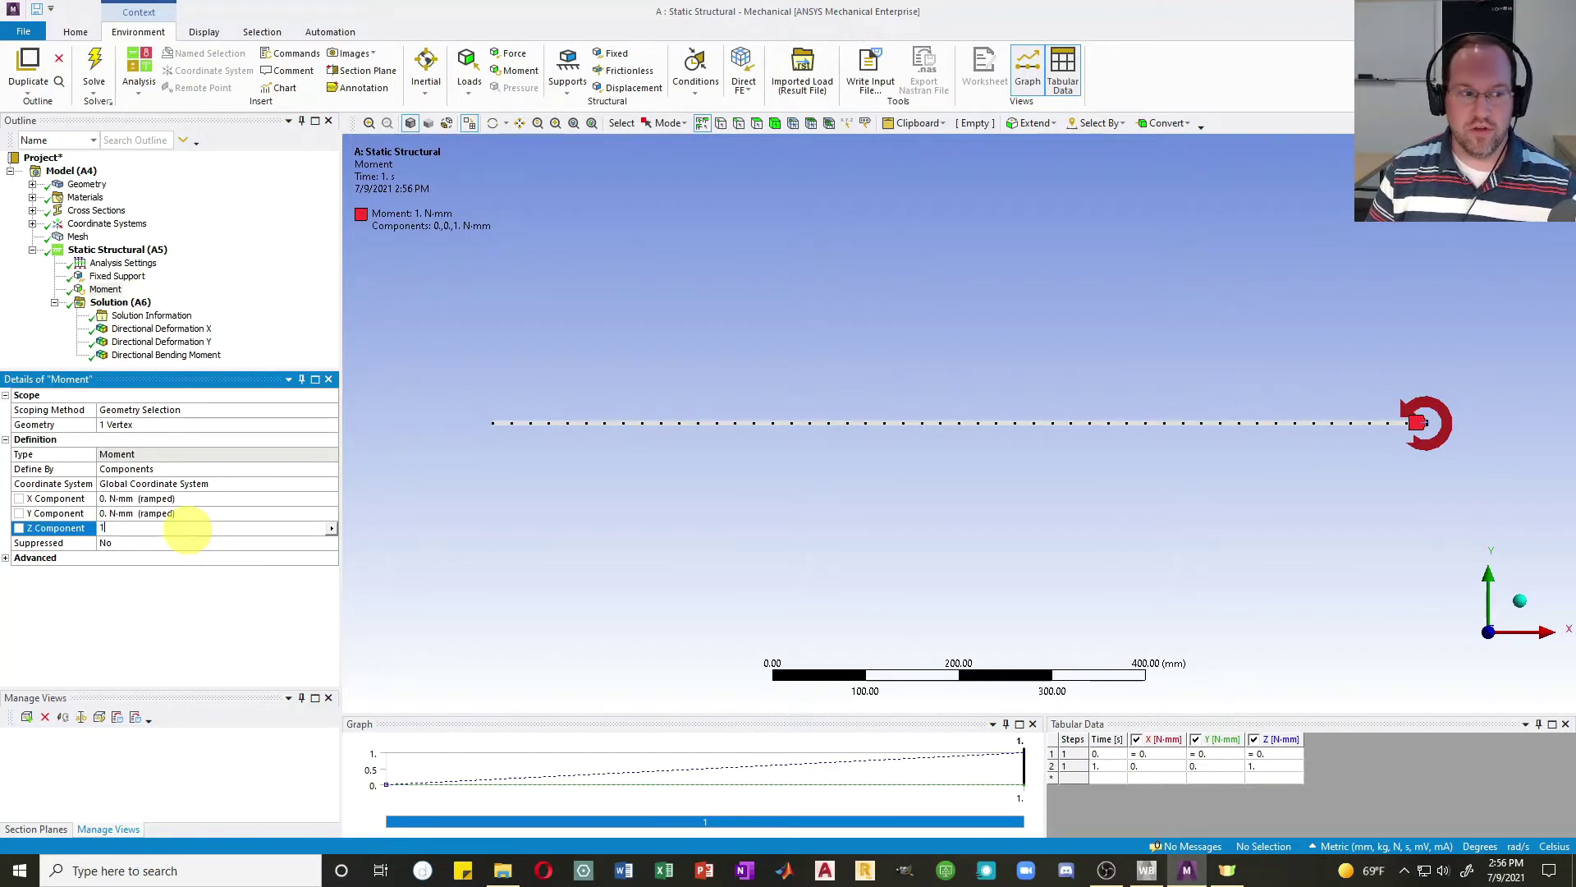
text(10000000)
key(Return)
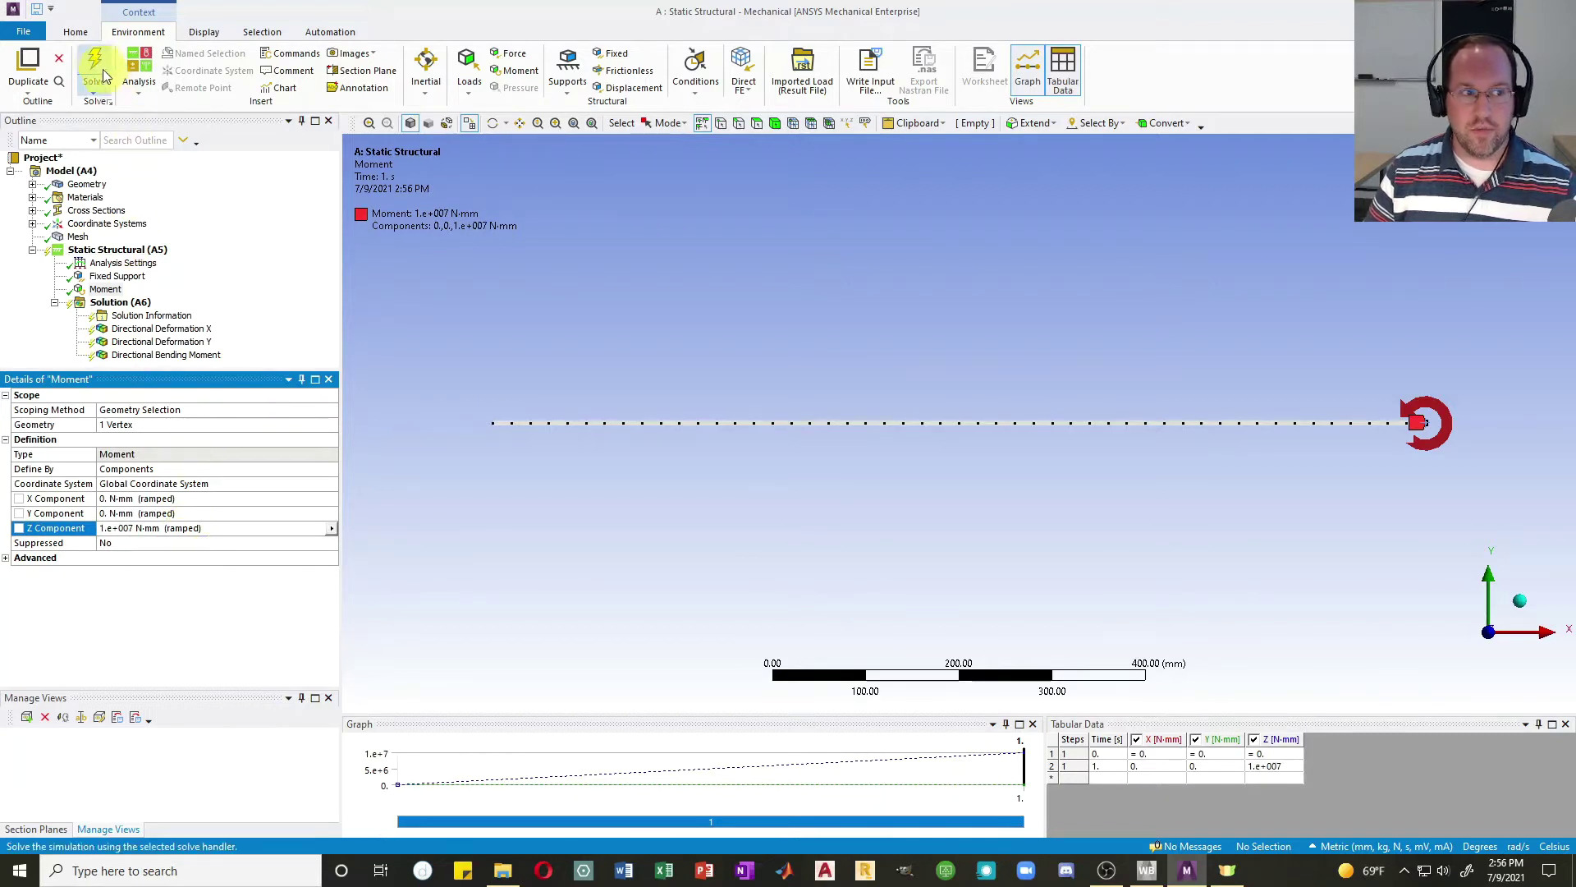
click(104, 77)
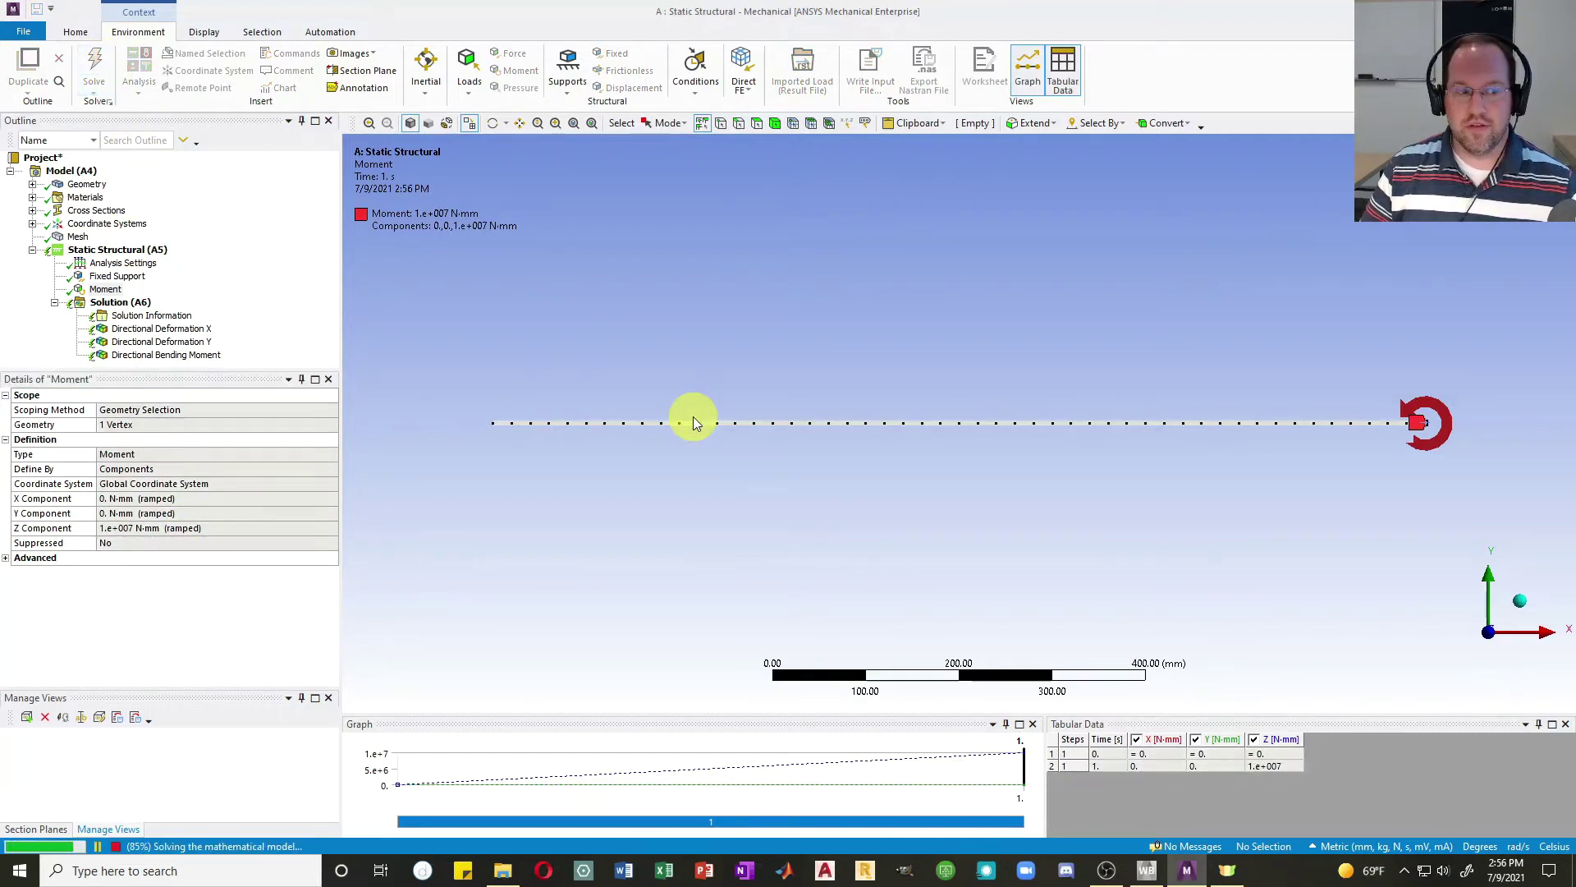
Step: Examine the directional bending moment and Y directional deformation results for the increased moment
click(190, 359)
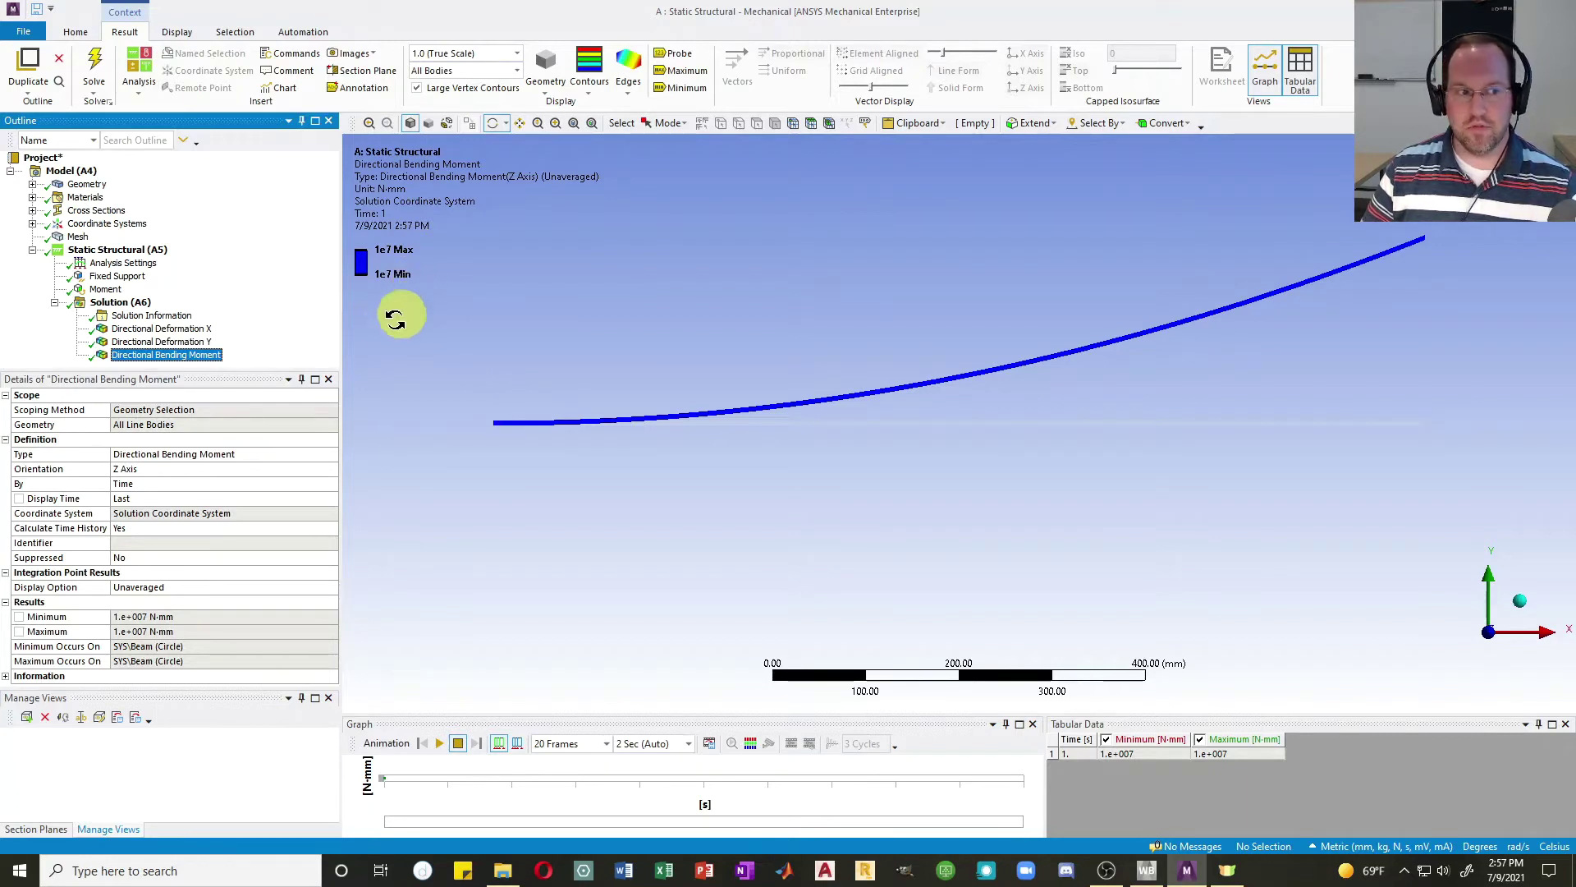
click(197, 342)
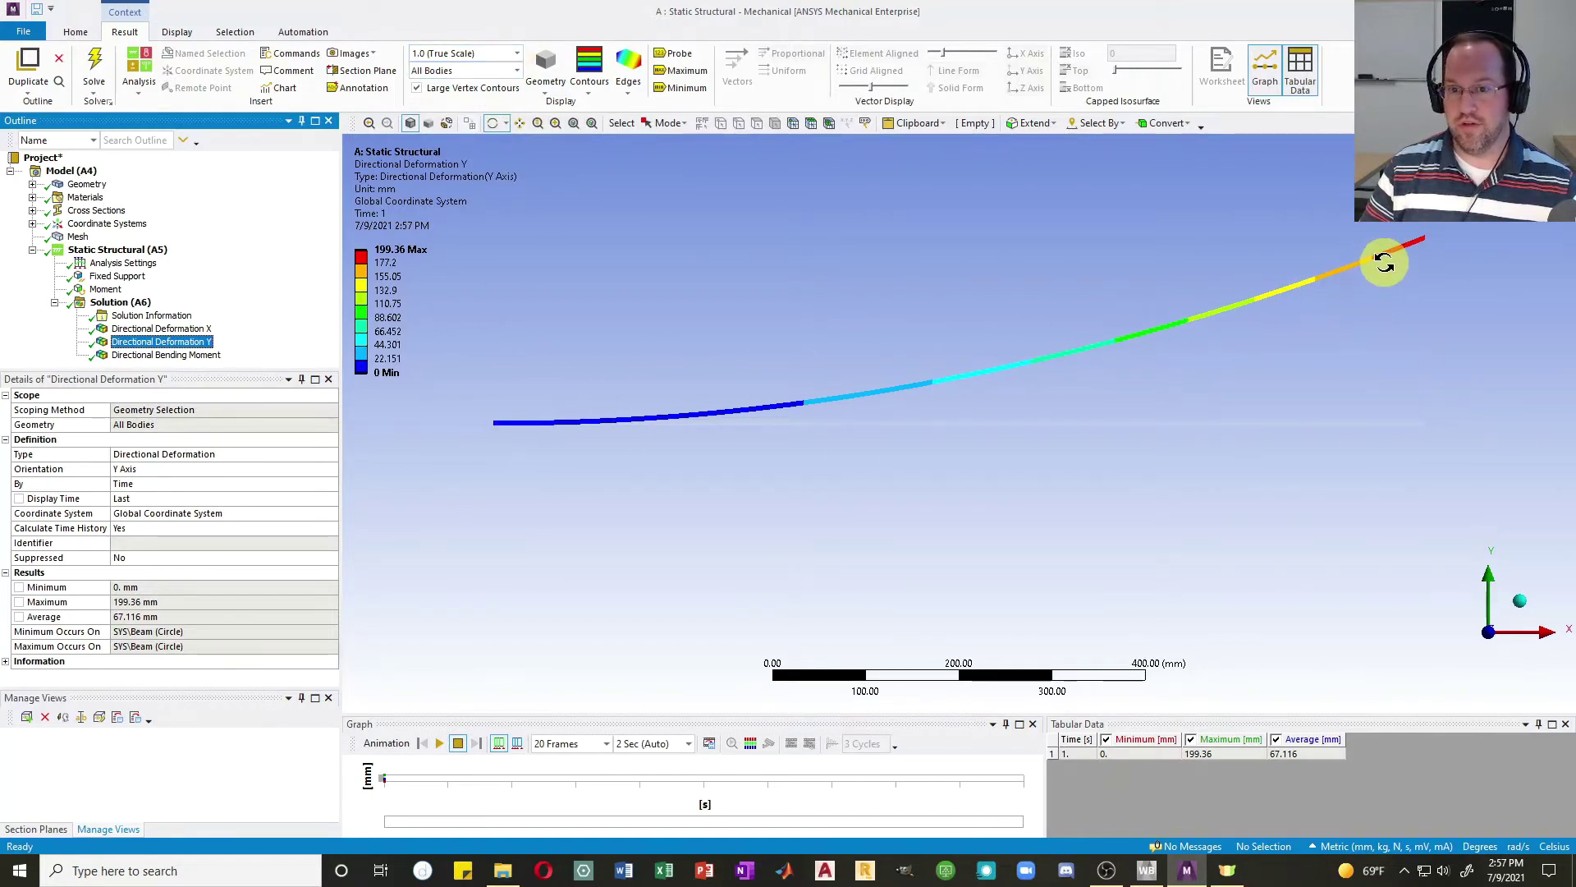
Step: Compare the X and Y directional deformation results of the beam under the increased moment
click(162, 329)
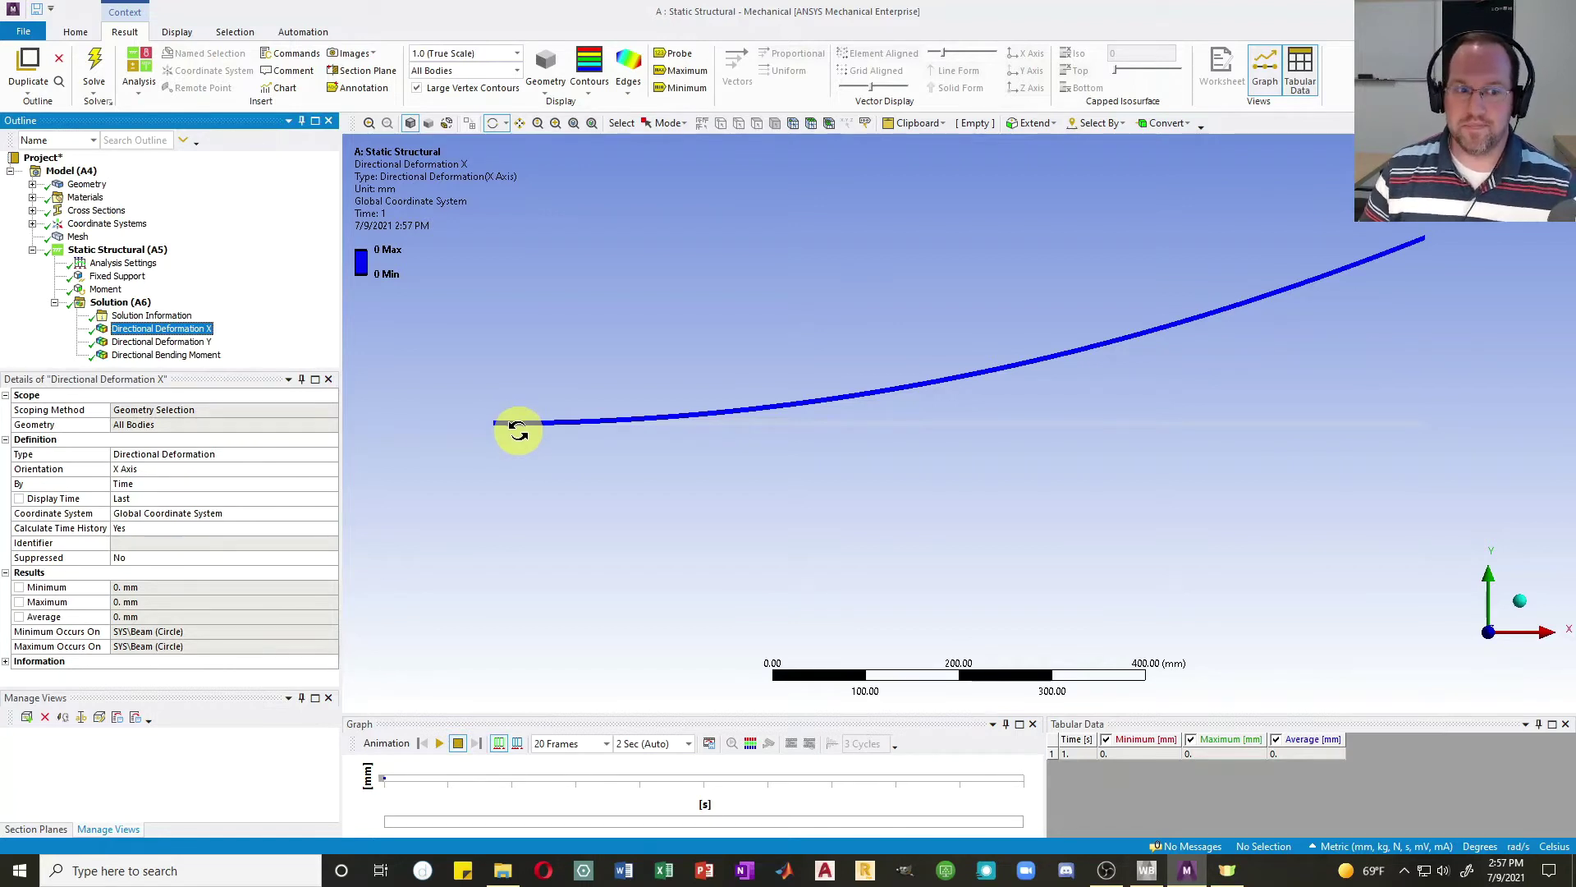
click(162, 341)
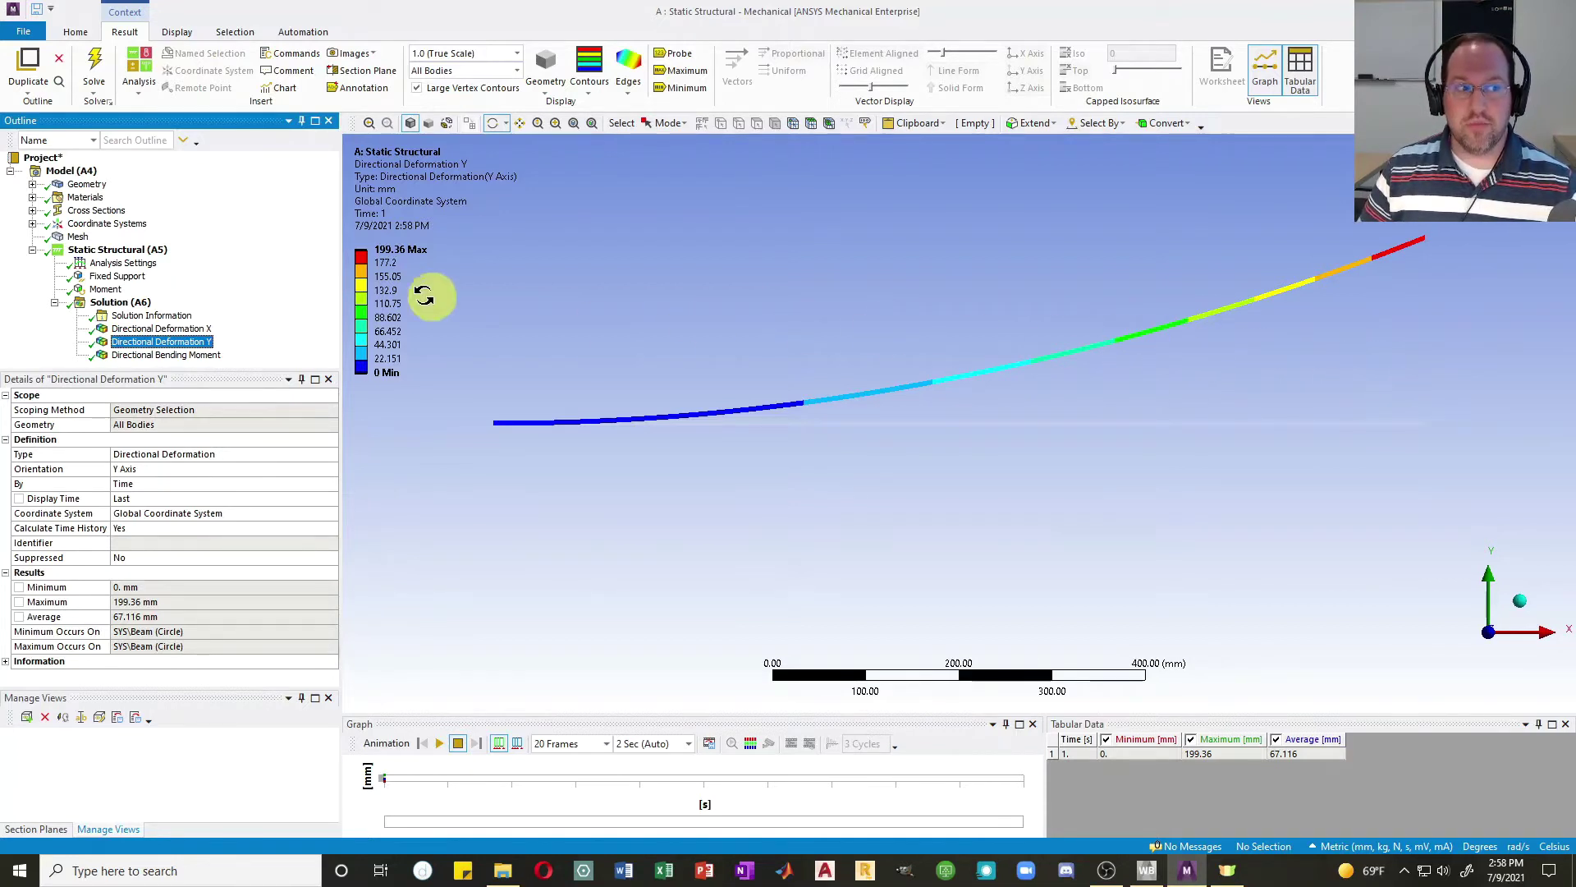
Step: Turn on Large Deflection and Auto Time Stepping in the analysis settings
click(142, 268)
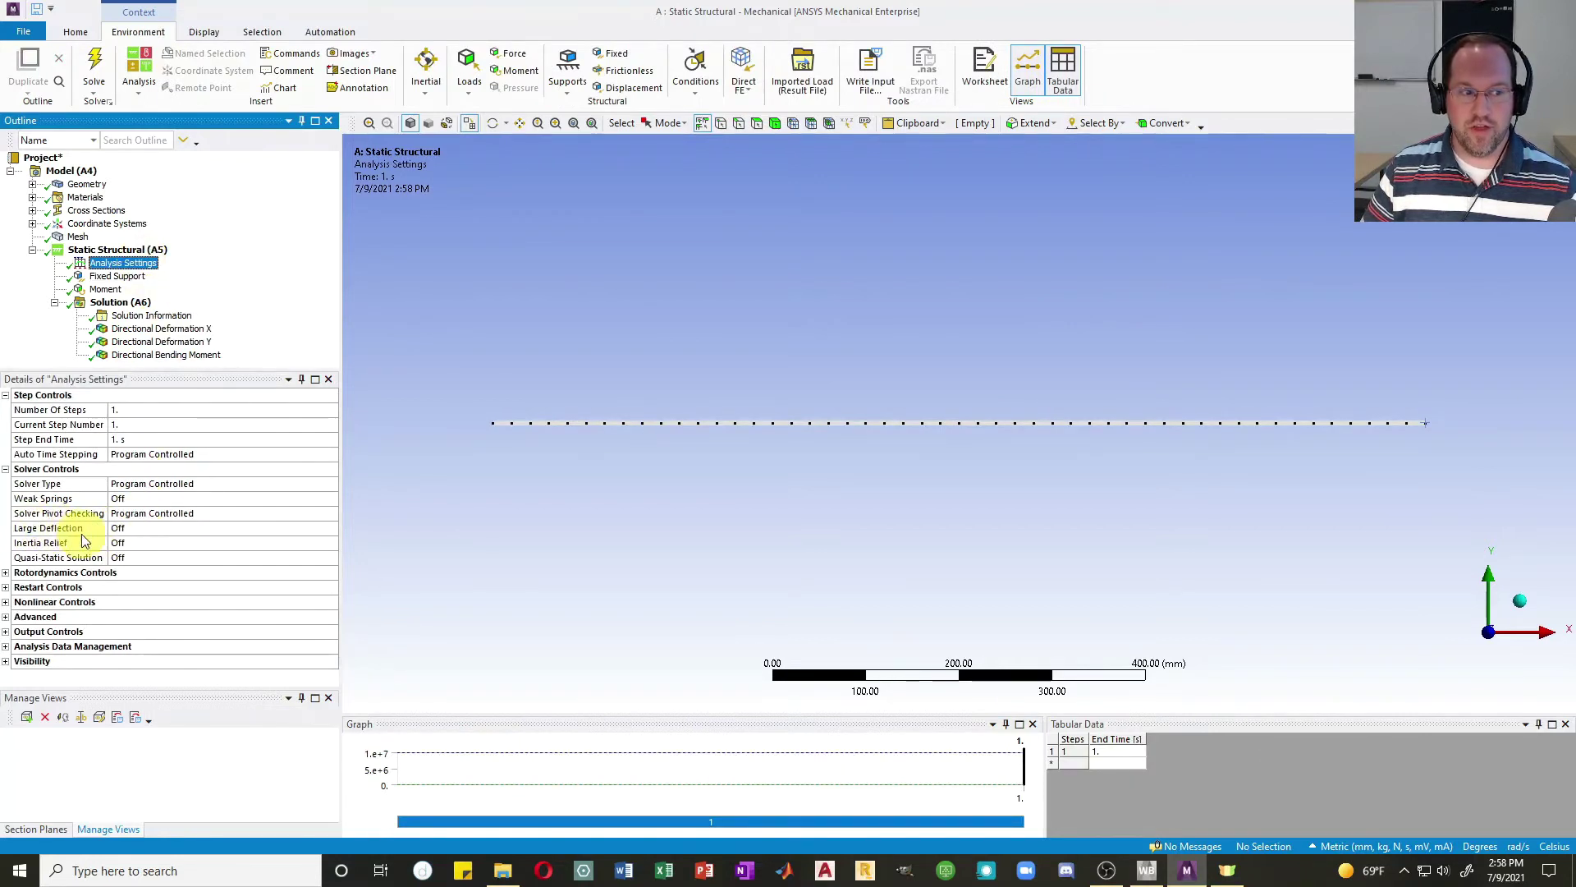
click(149, 534)
double_click(154, 533)
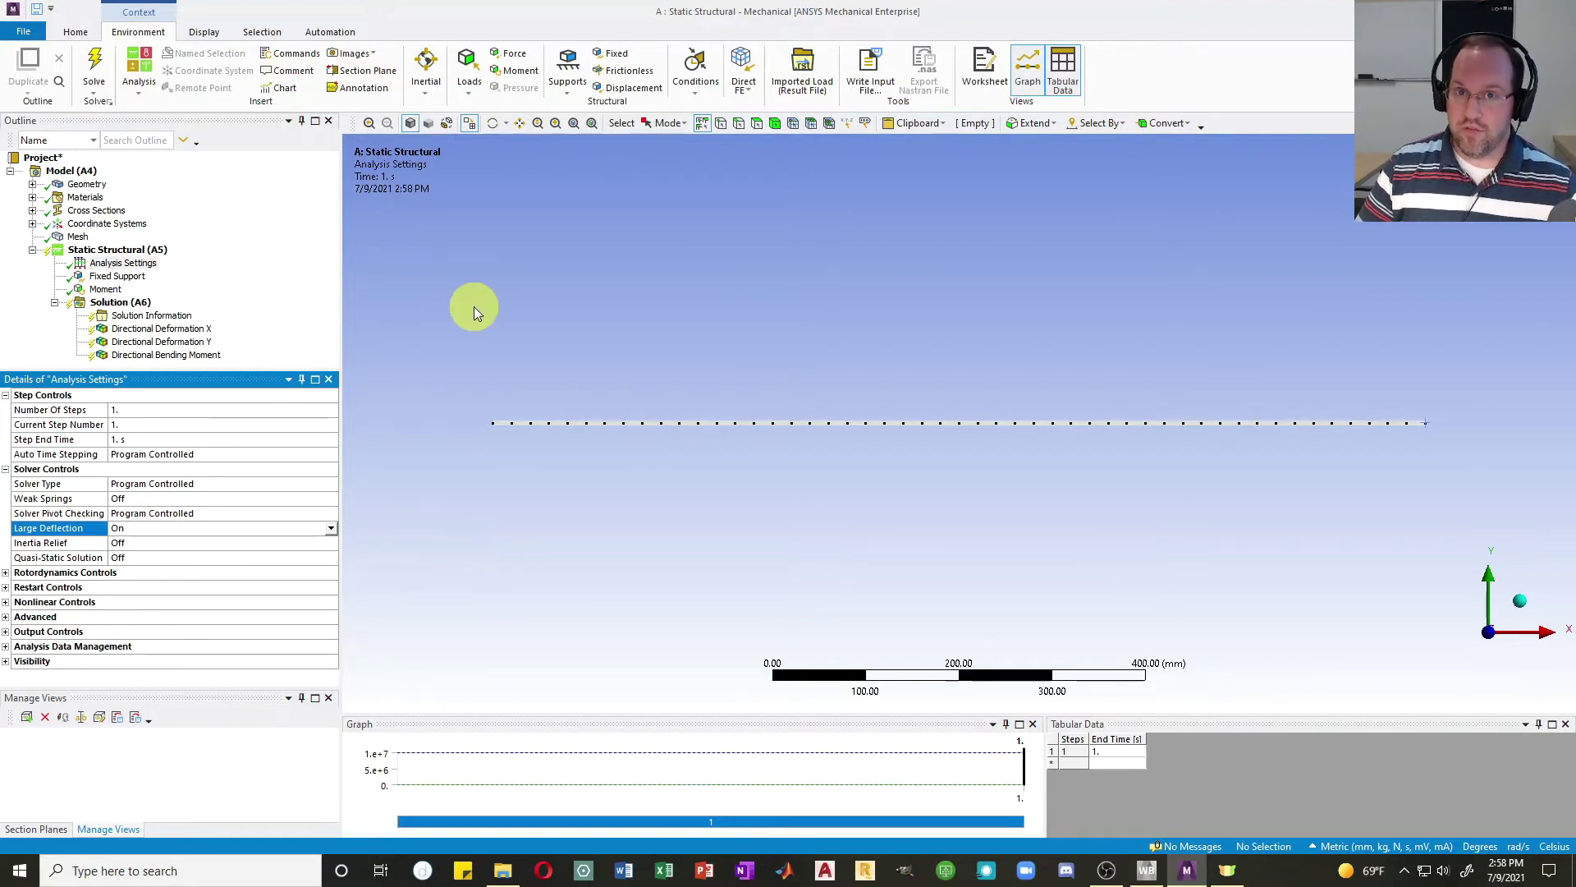
click(205, 455)
click(331, 456)
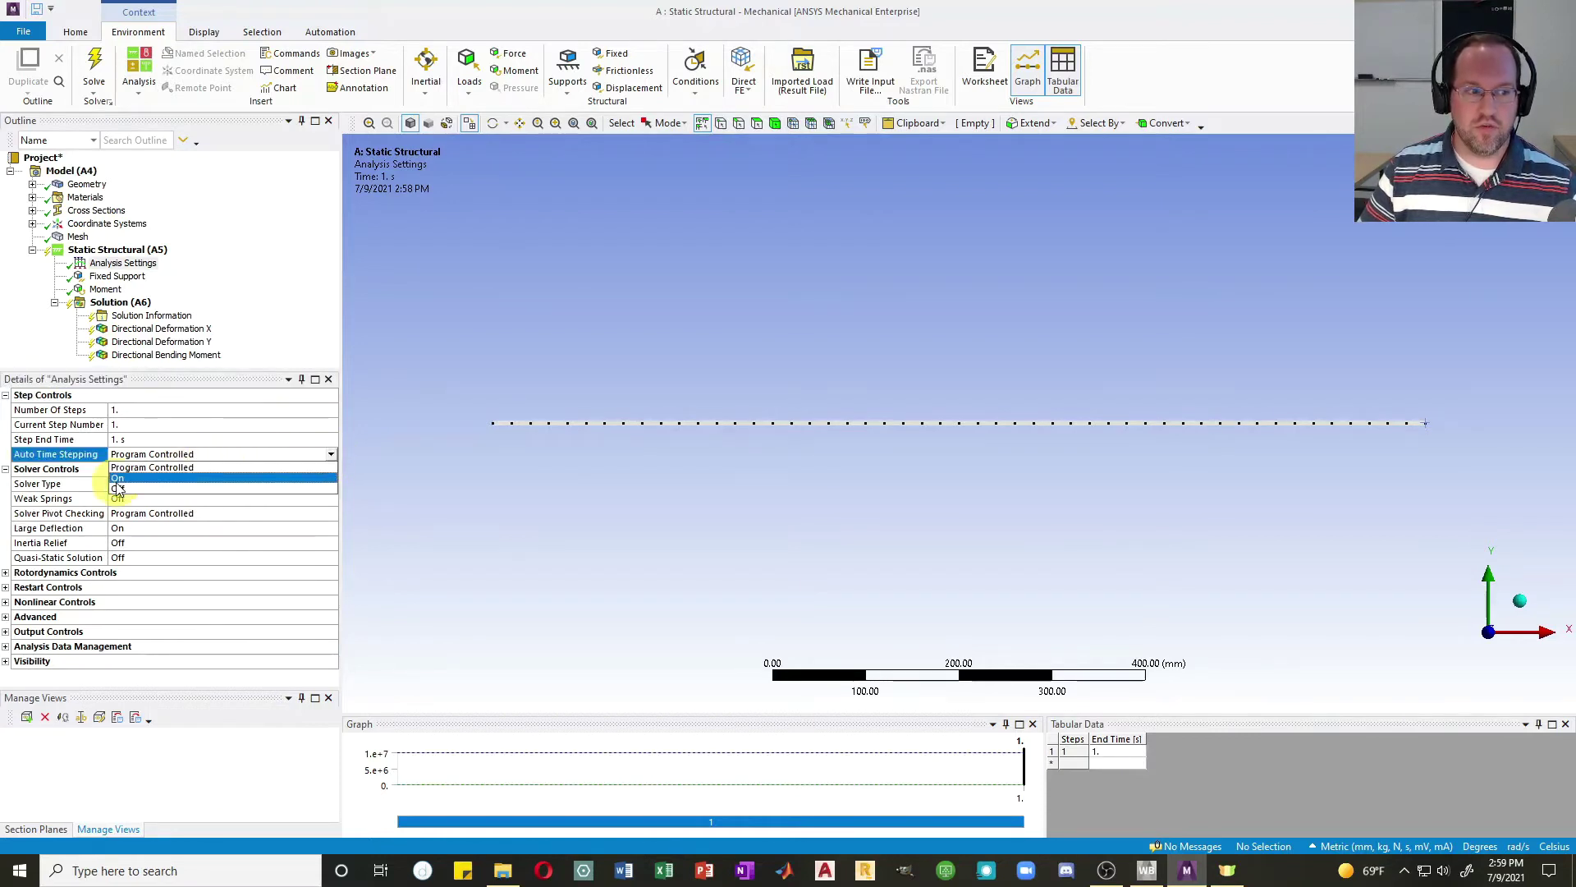
click(117, 484)
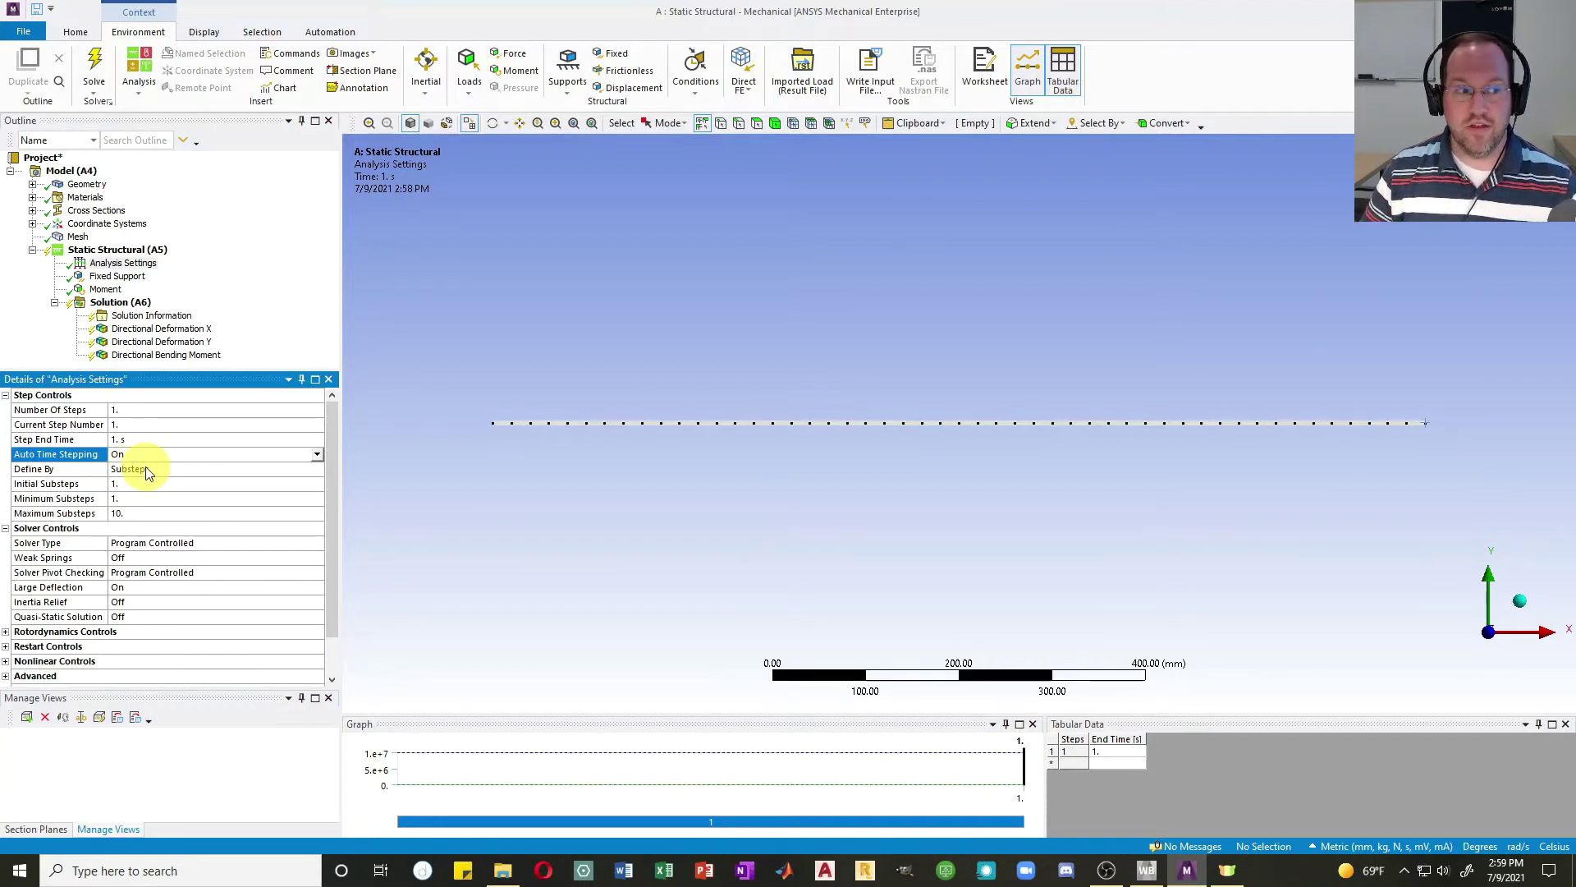
Step: Set the initial and minimum substeps to 100 and the maximum substeps to 1000, and solve the analysis
click(129, 484)
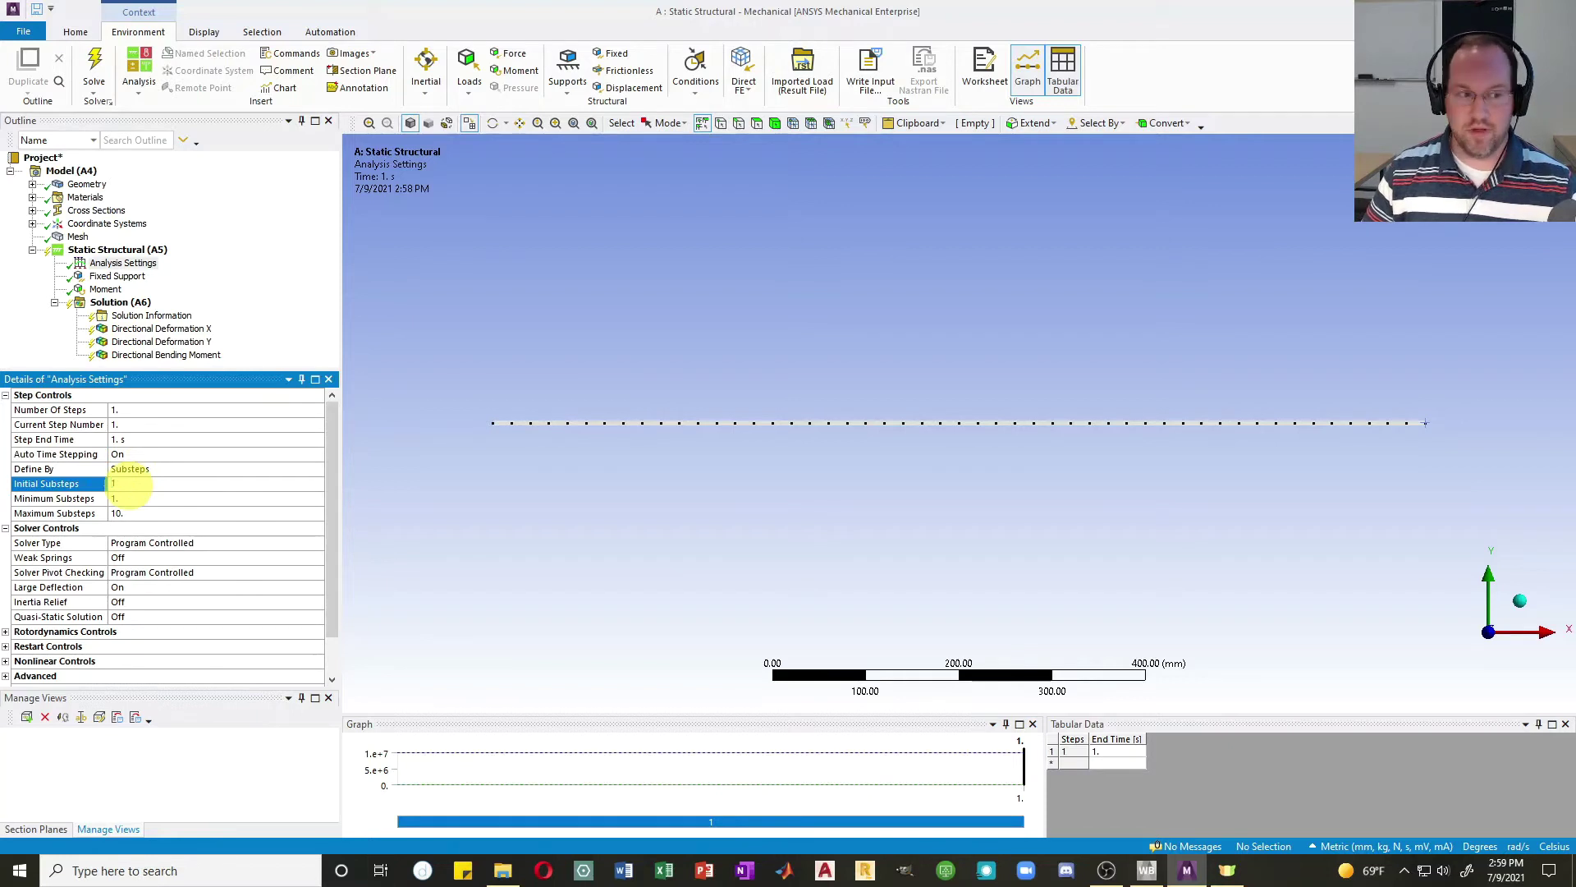
text(100)
key(Return)
click(130, 496)
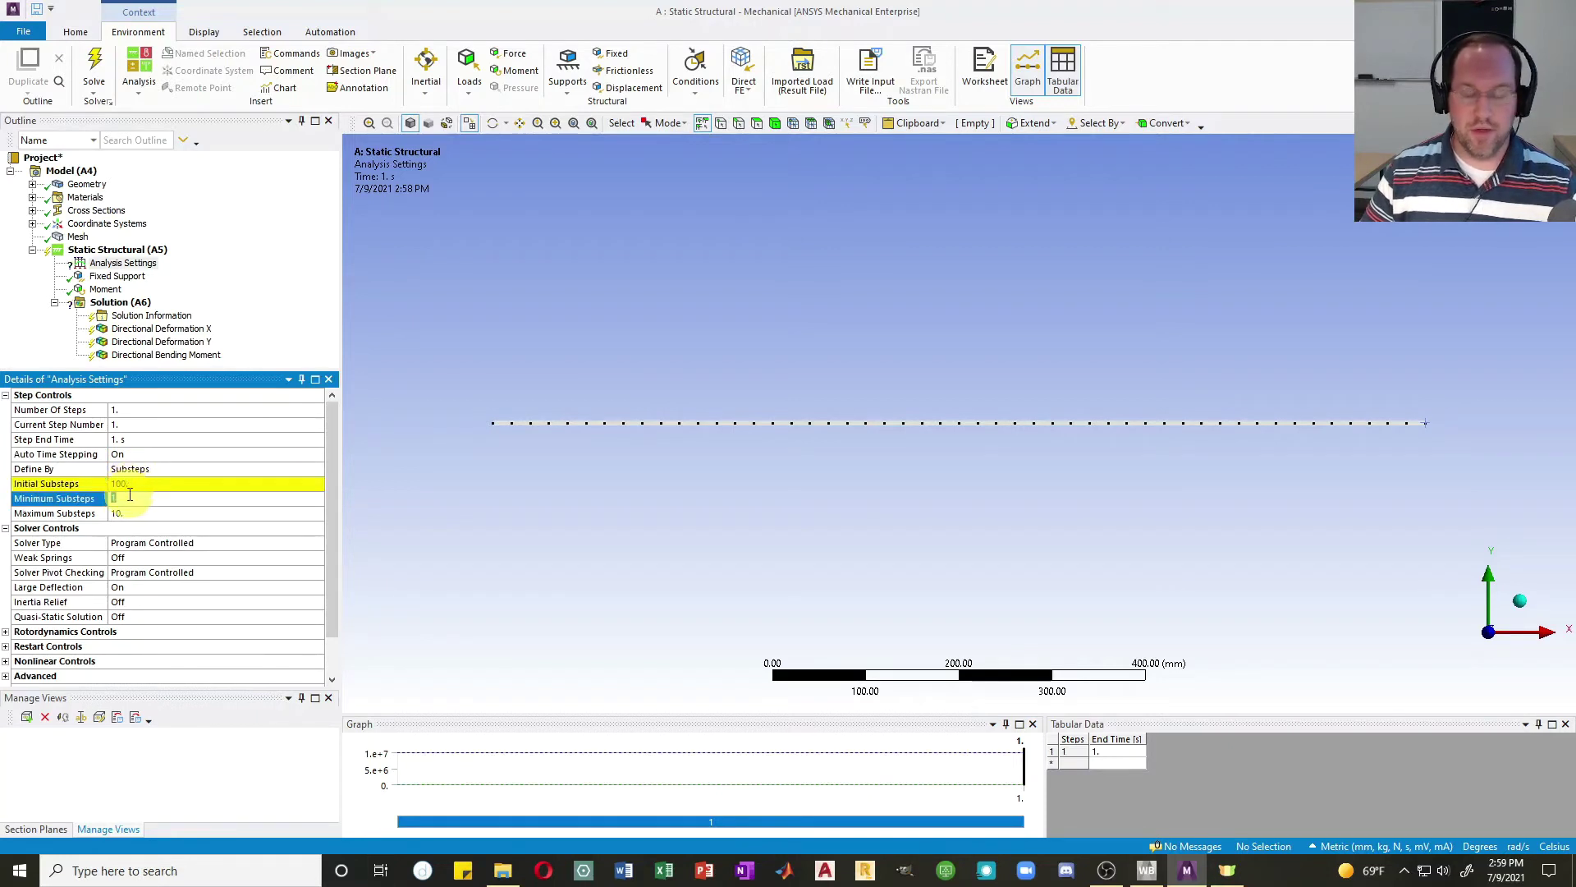
text(100)
key(Return)
click(129, 512)
text(1000)
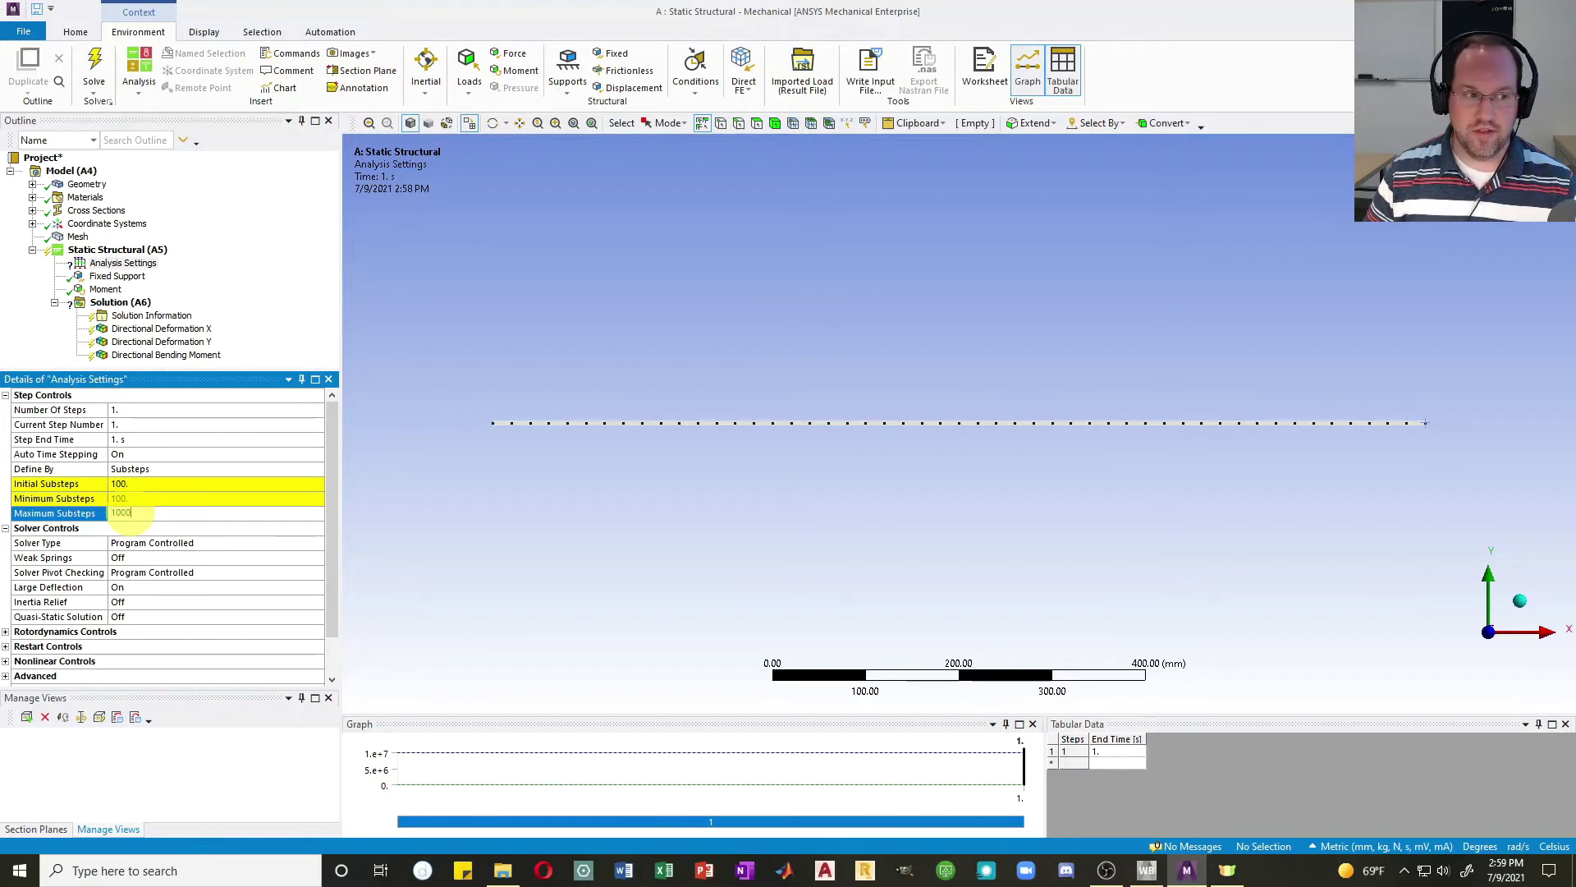
key(Return)
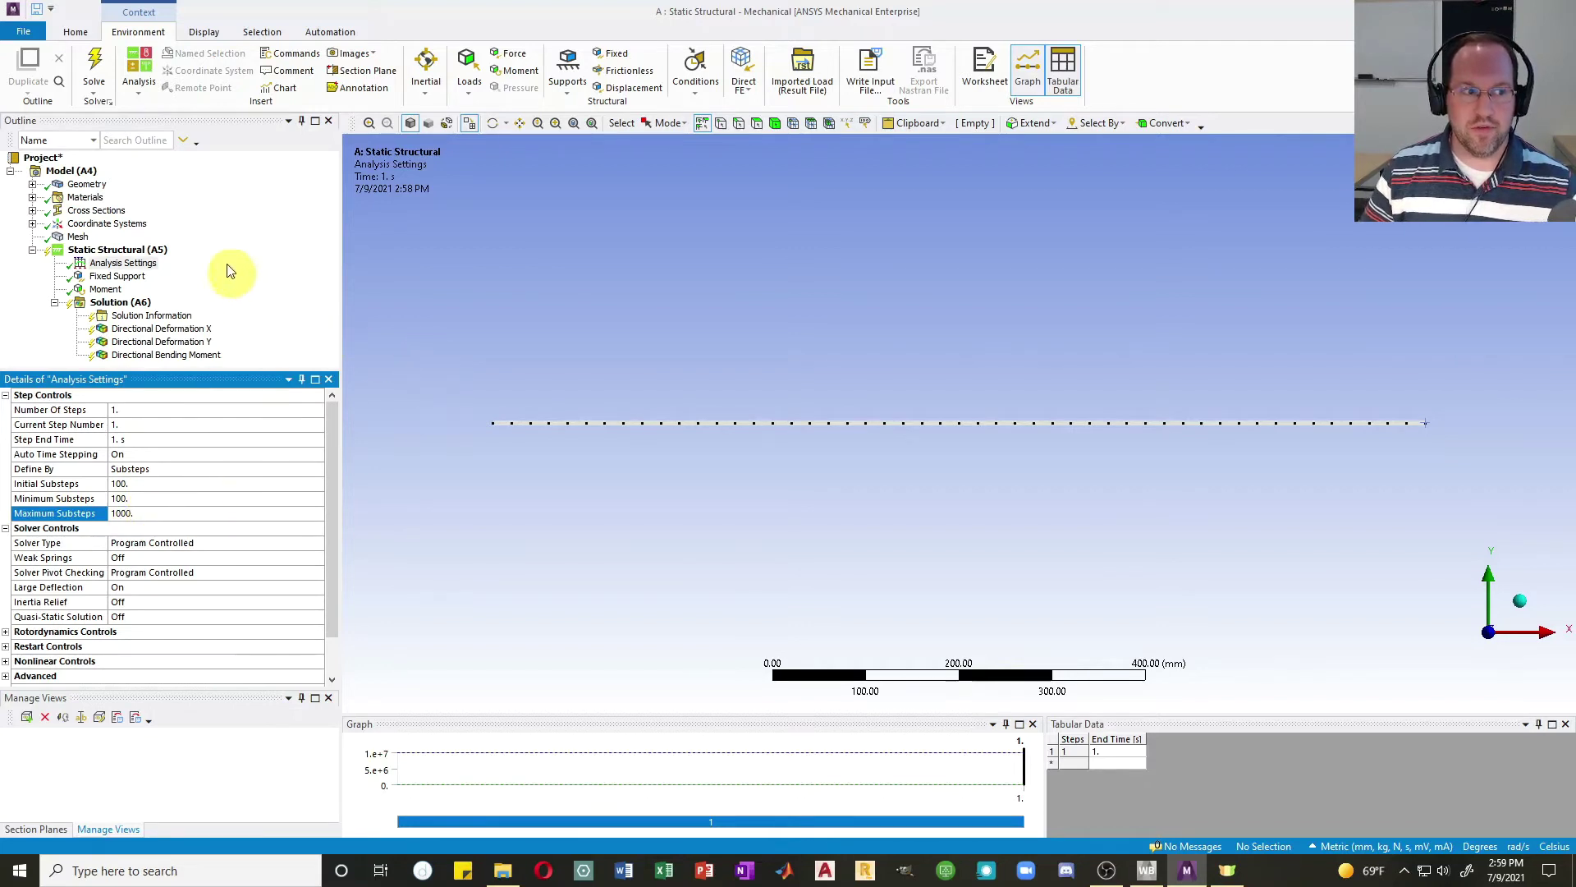
click(97, 68)
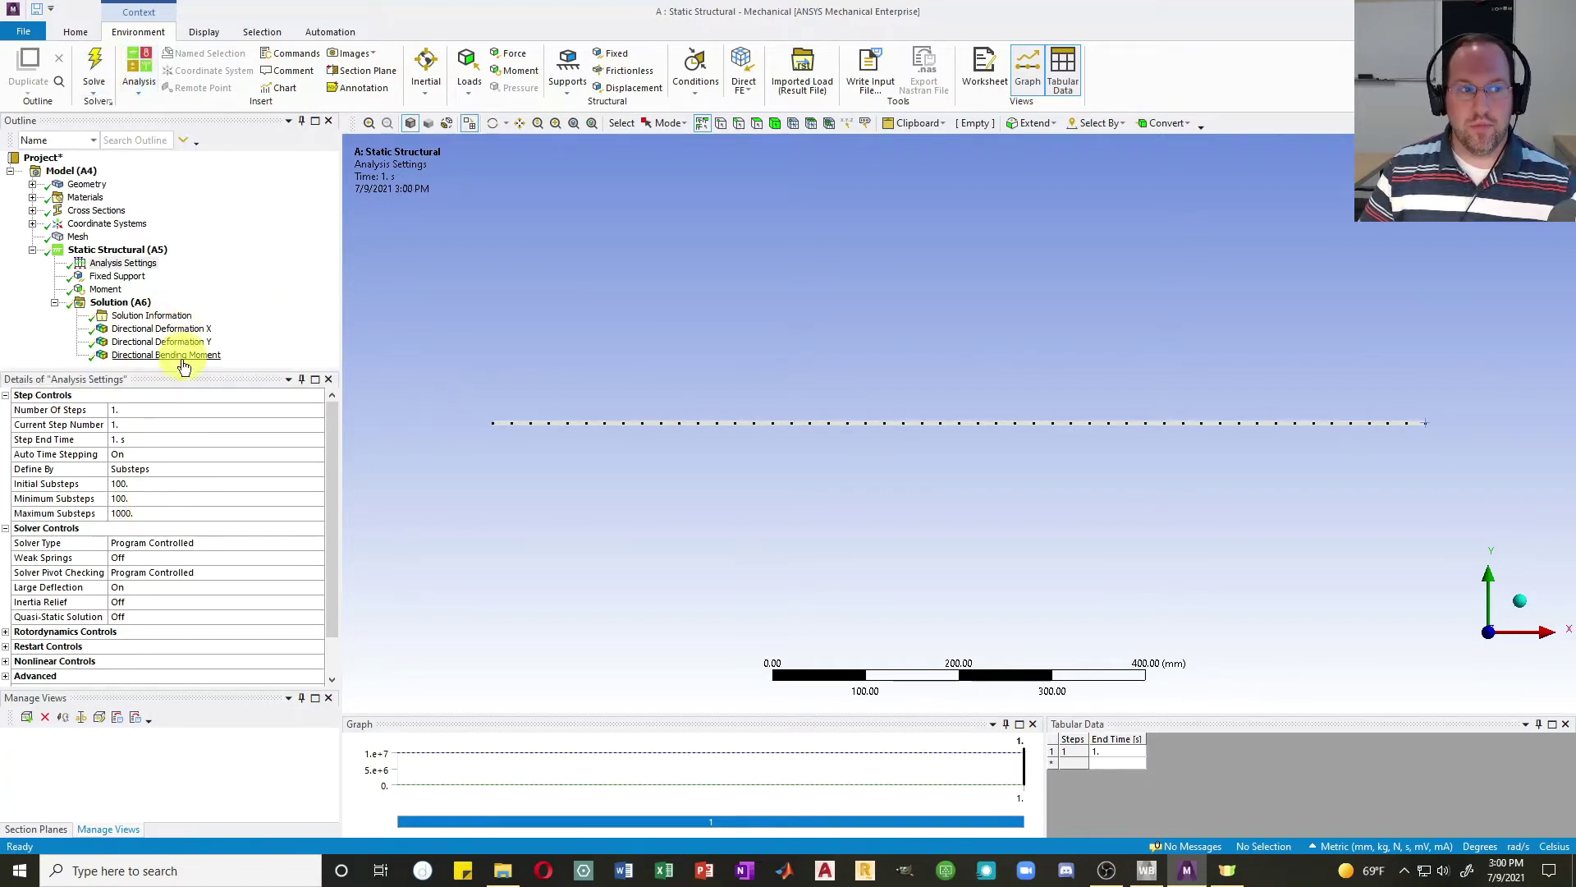
Step: Display the Force Convergence plot in the solution information and examine how the substeps converge
click(164, 318)
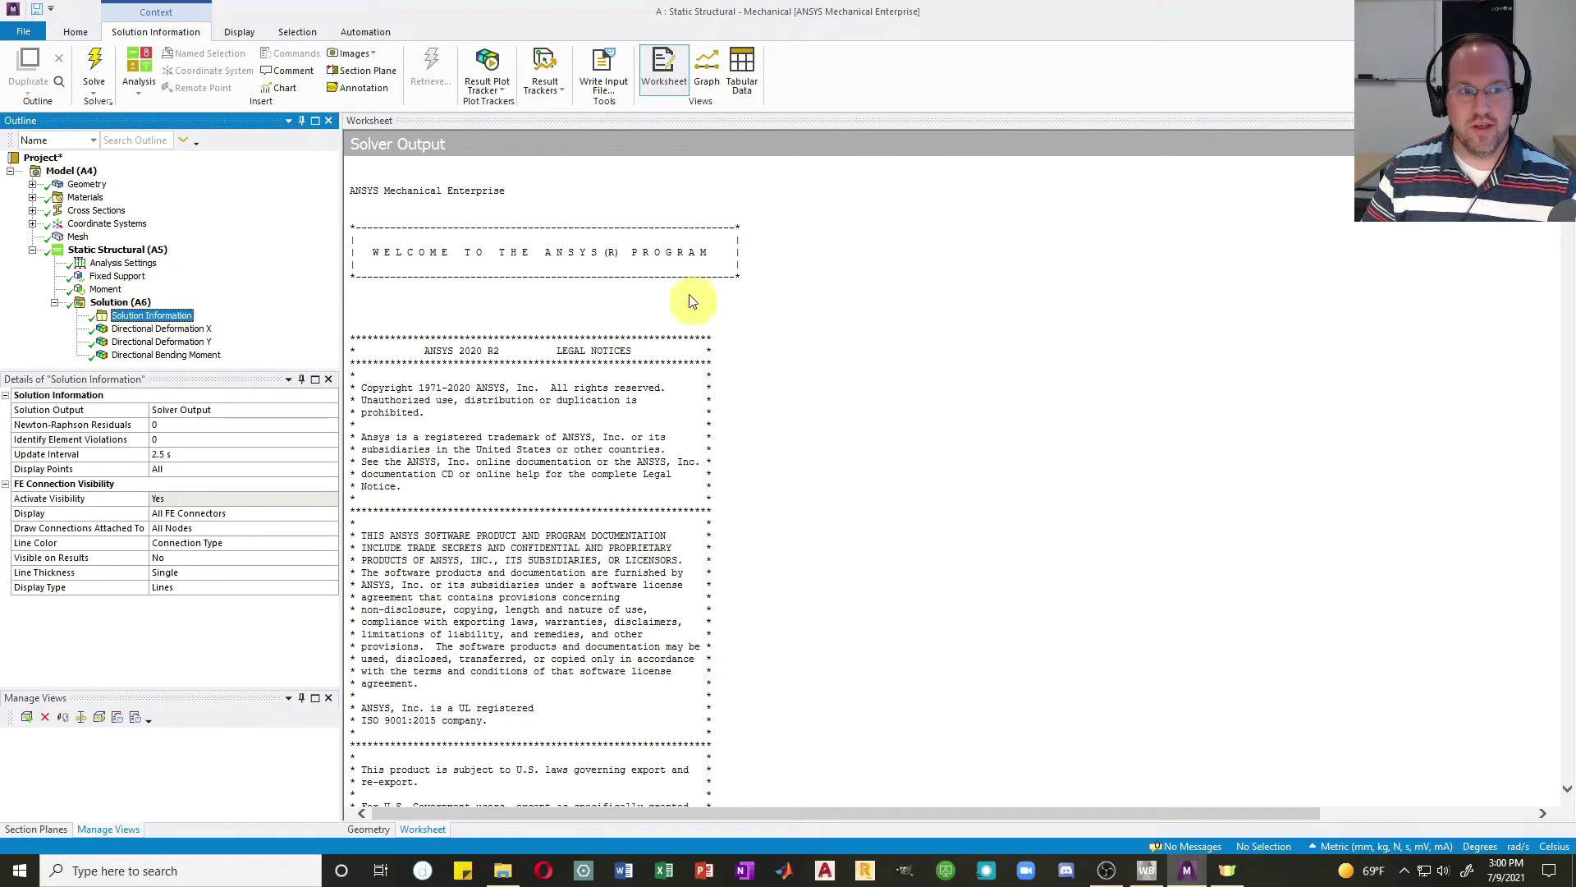
click(259, 410)
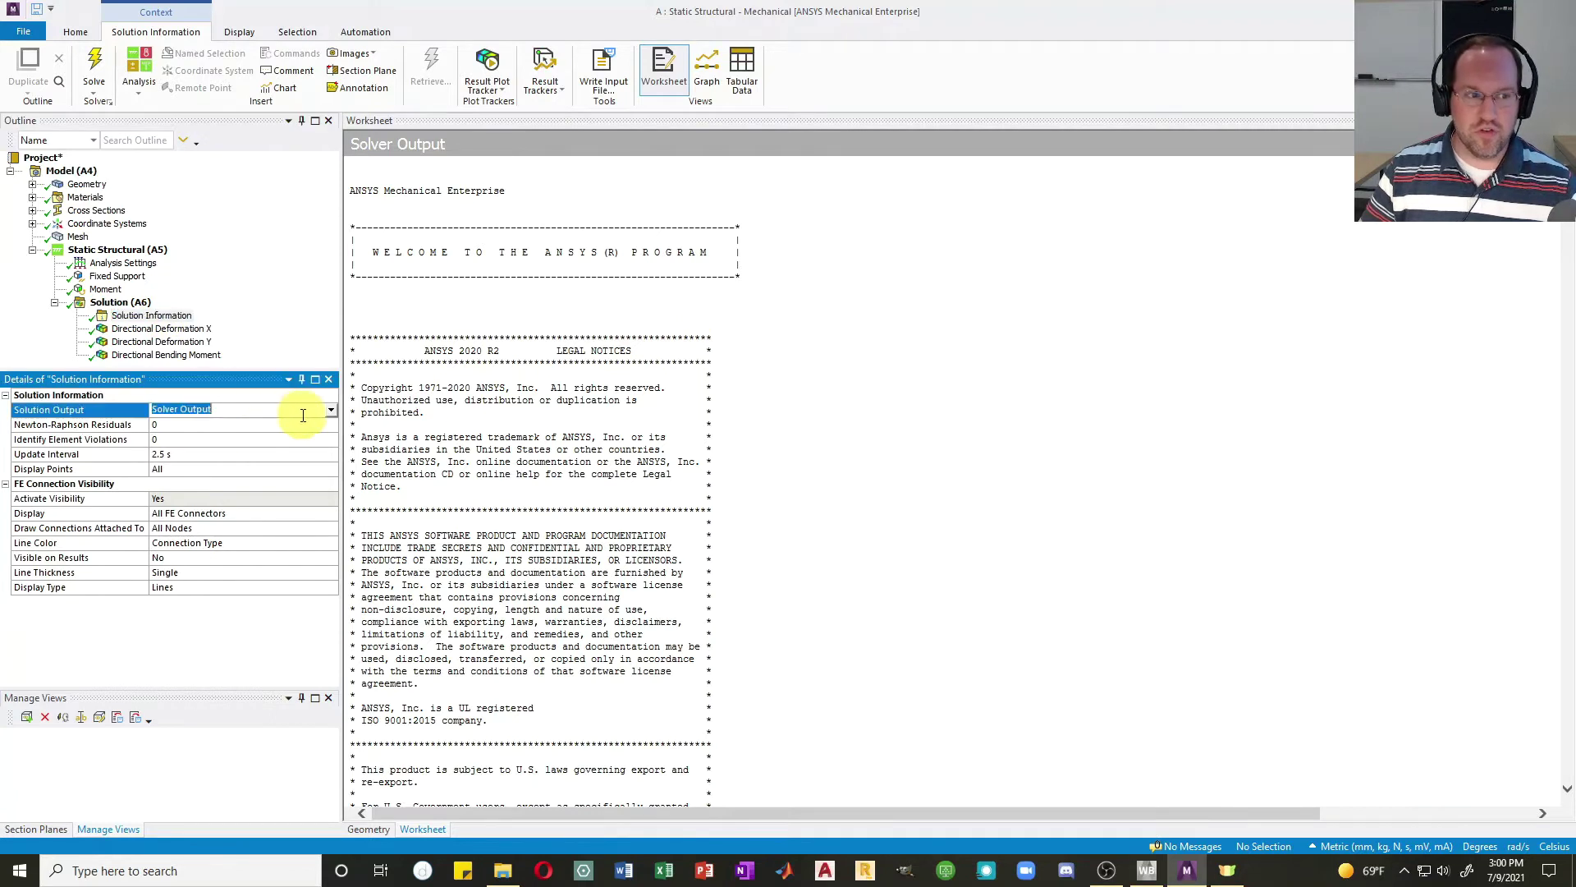
click(332, 409)
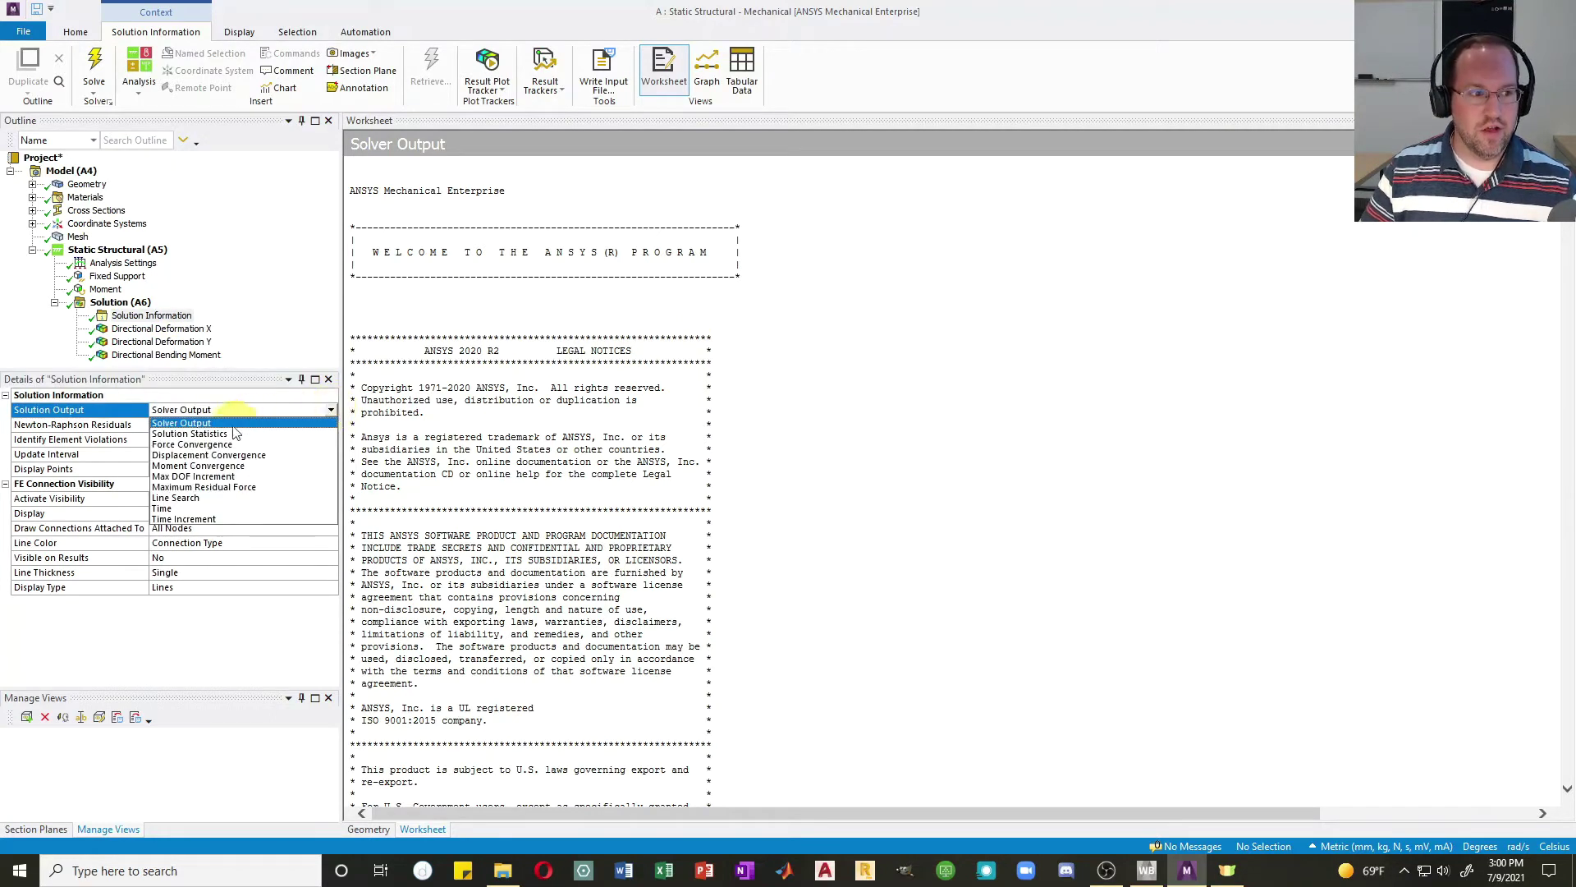
click(204, 445)
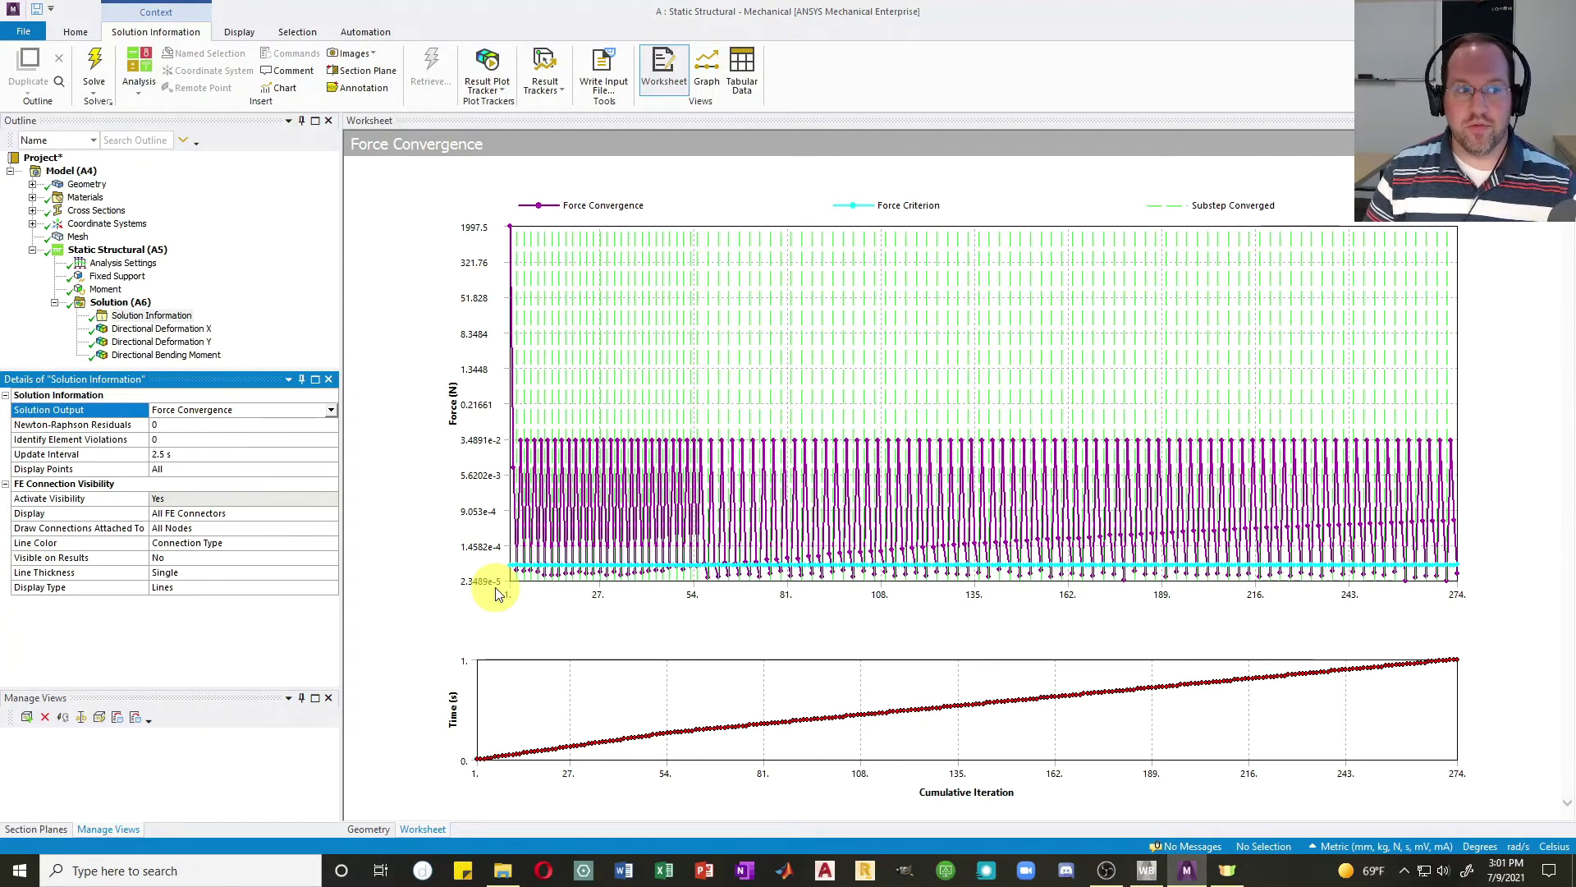
Step: Examine the directional bending moment and the Y and X directional deformation results of the large-deflection solution
click(161, 354)
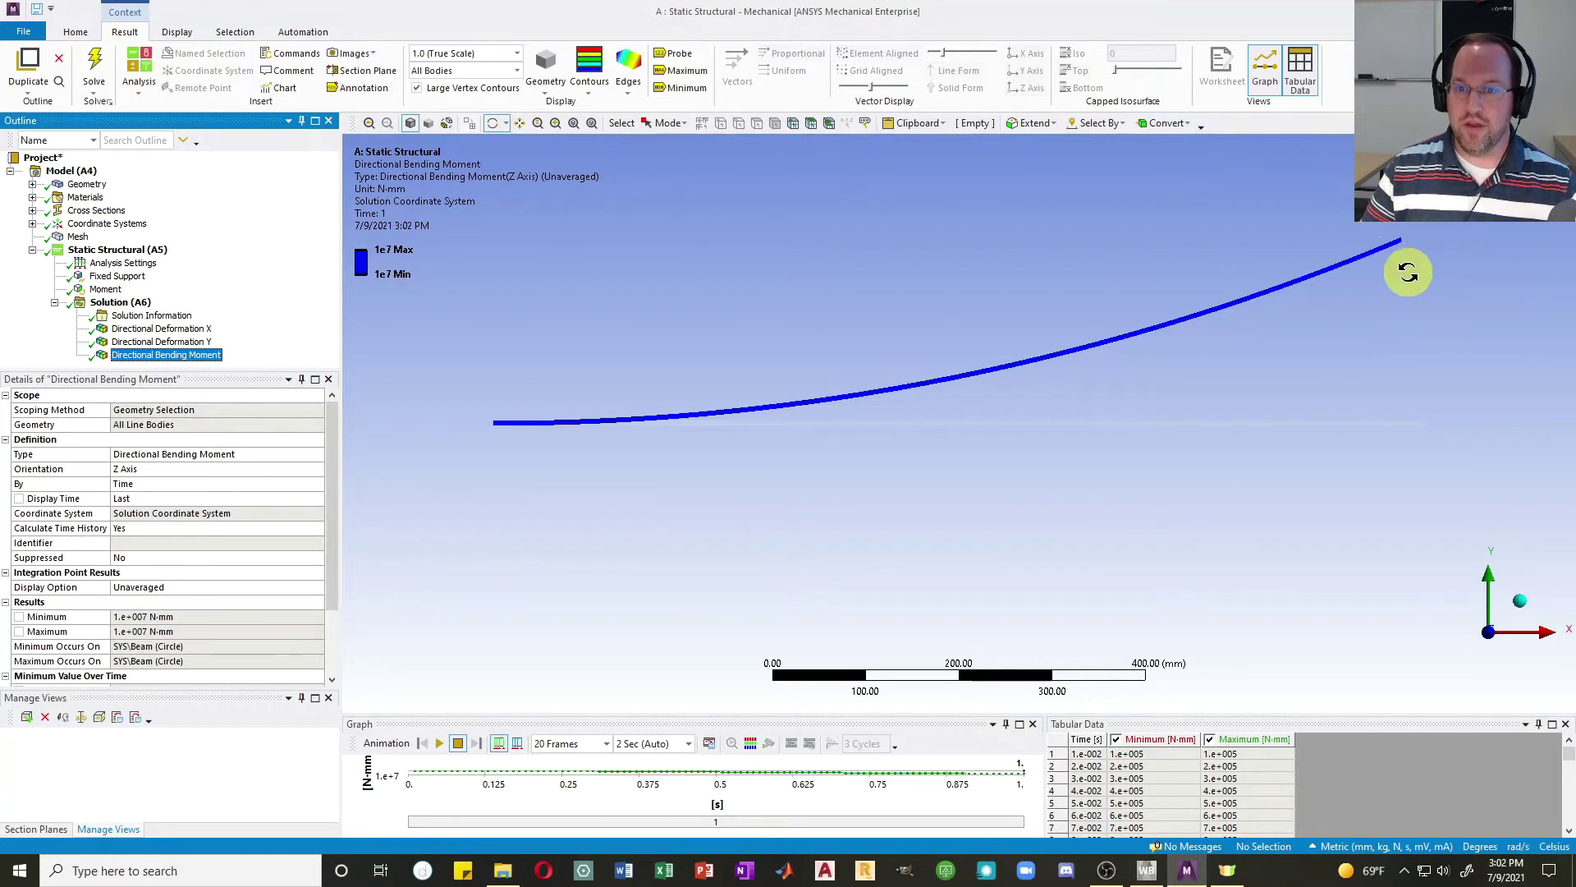
click(202, 342)
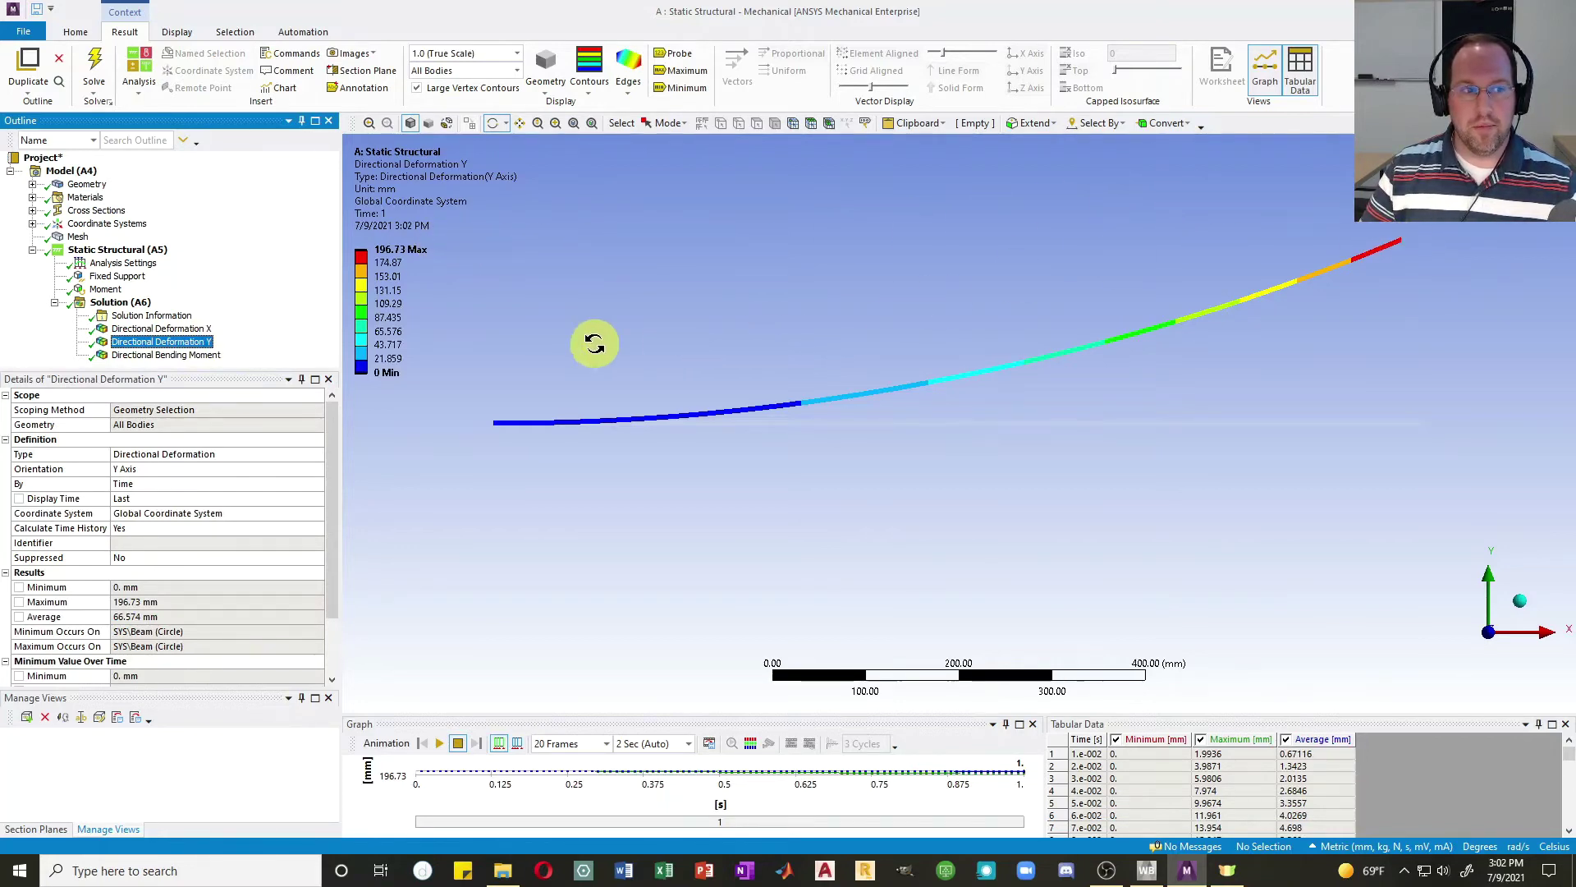
click(145, 330)
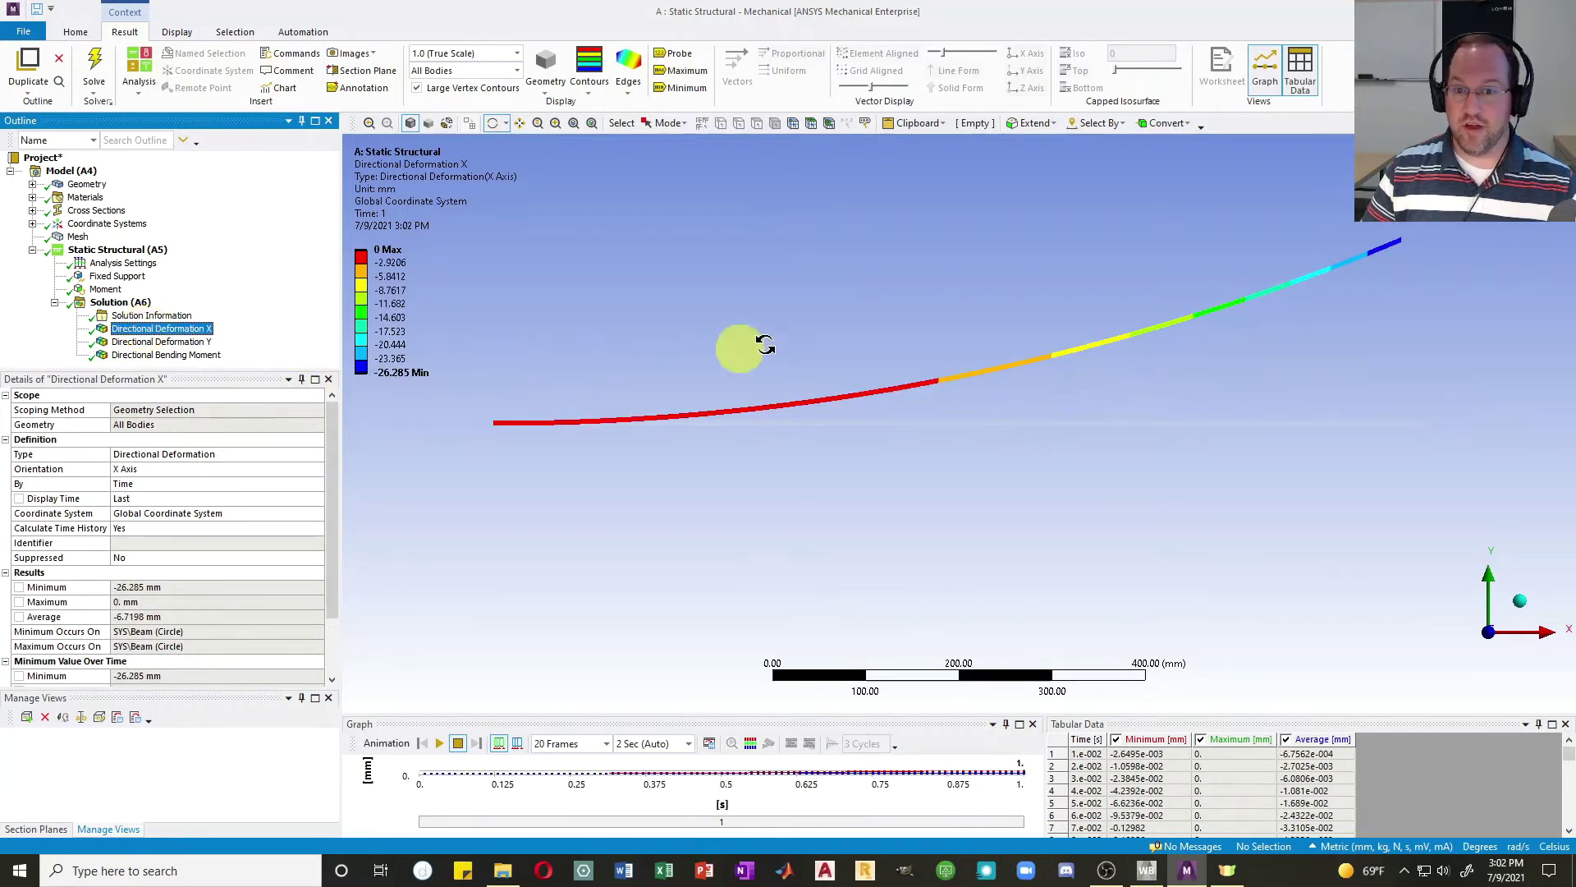
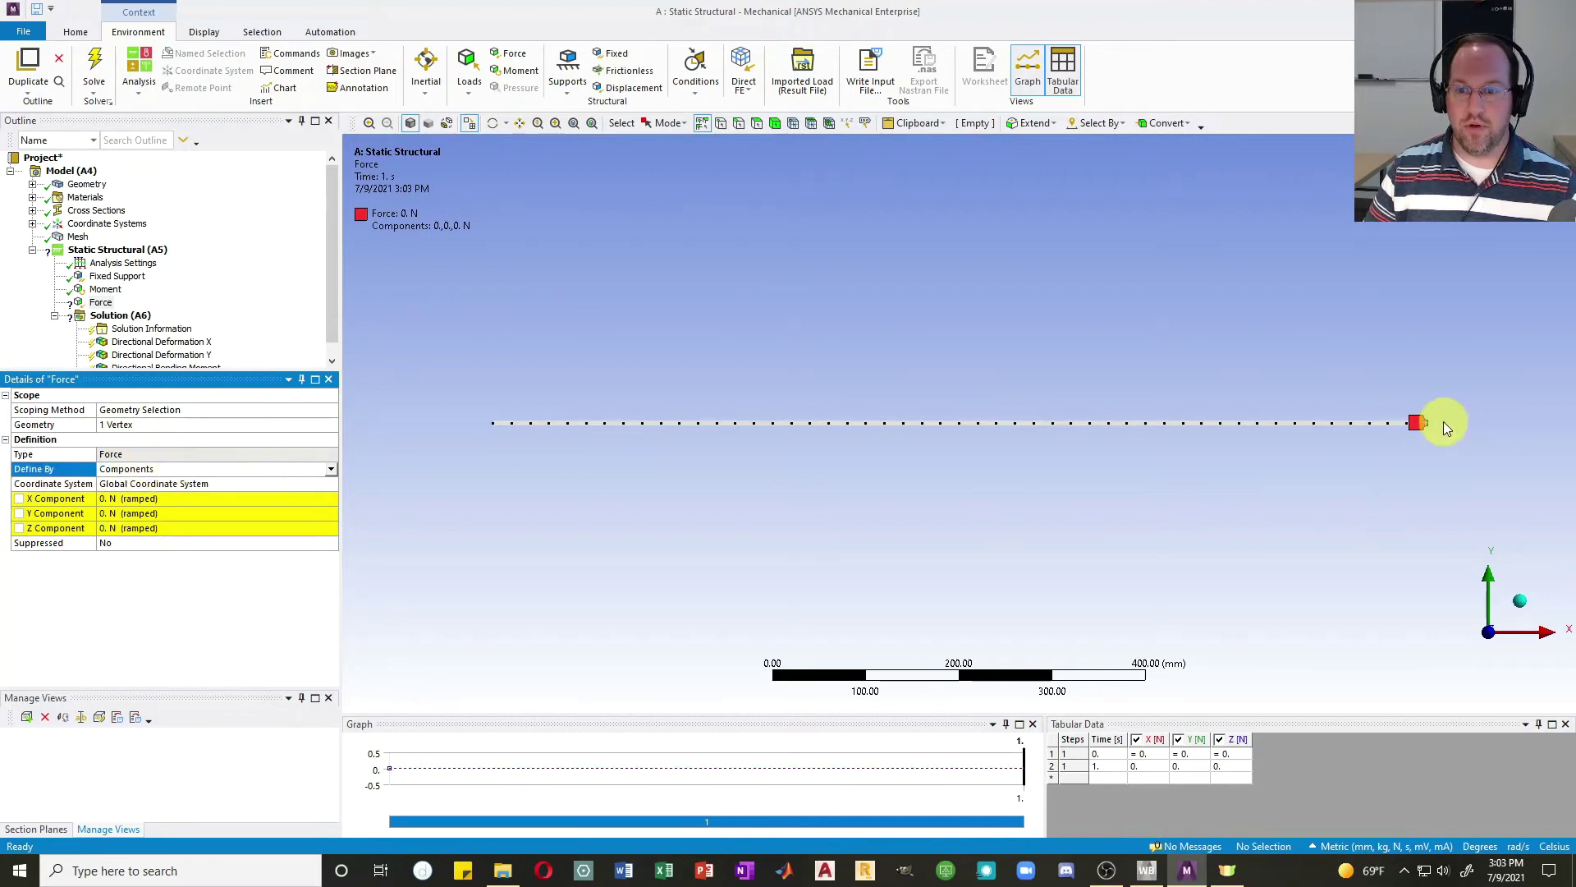
Step: Set the X component of the force on the beam's free end to 1000000 N
click(171, 499)
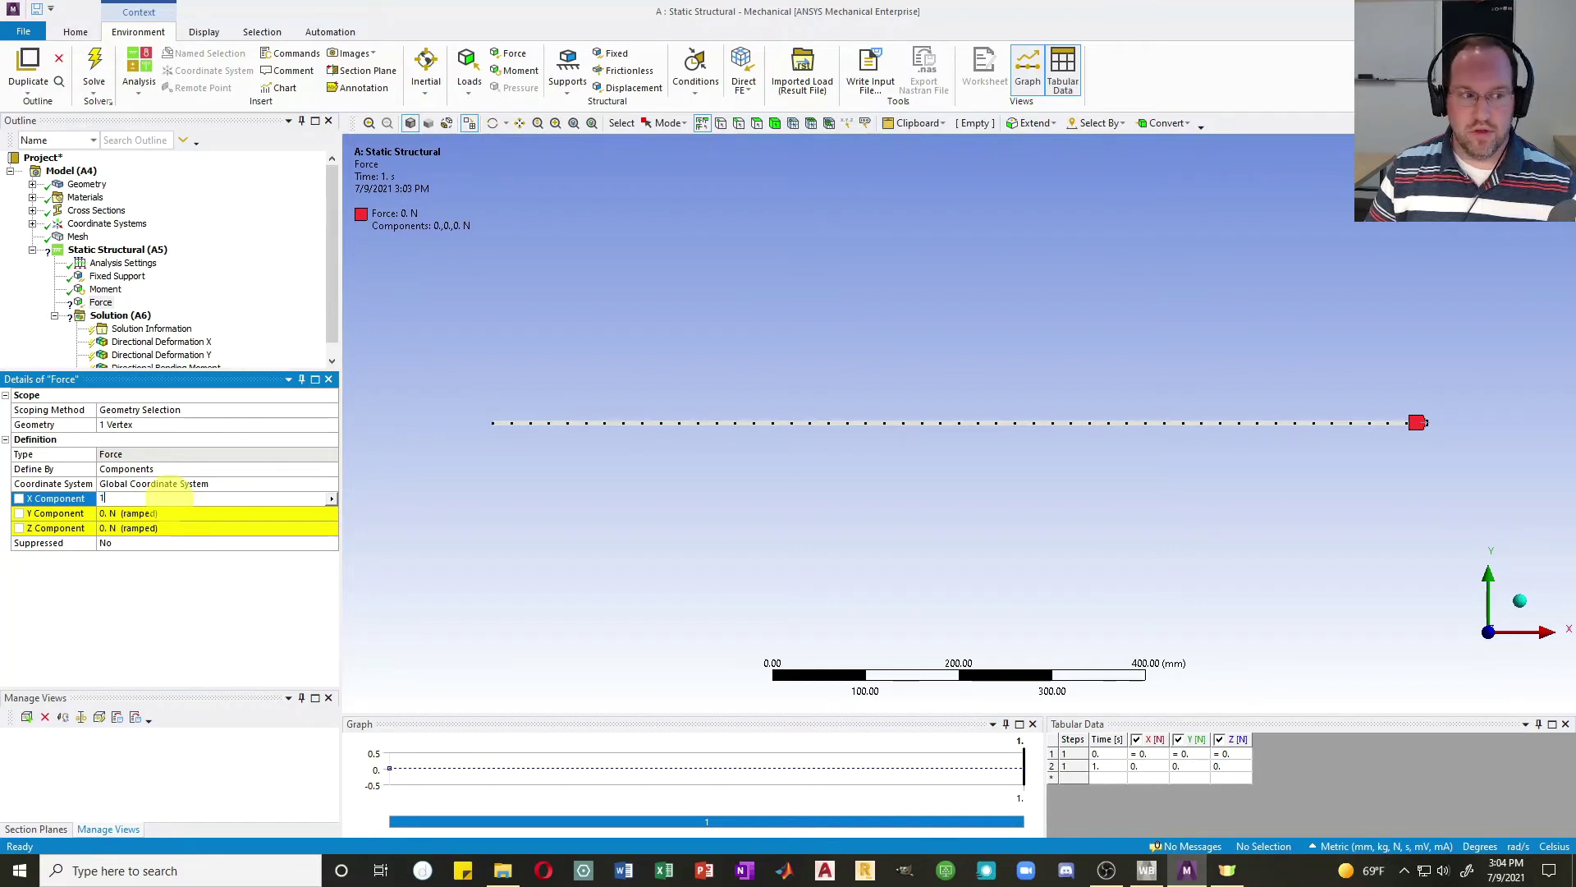
key(Return)
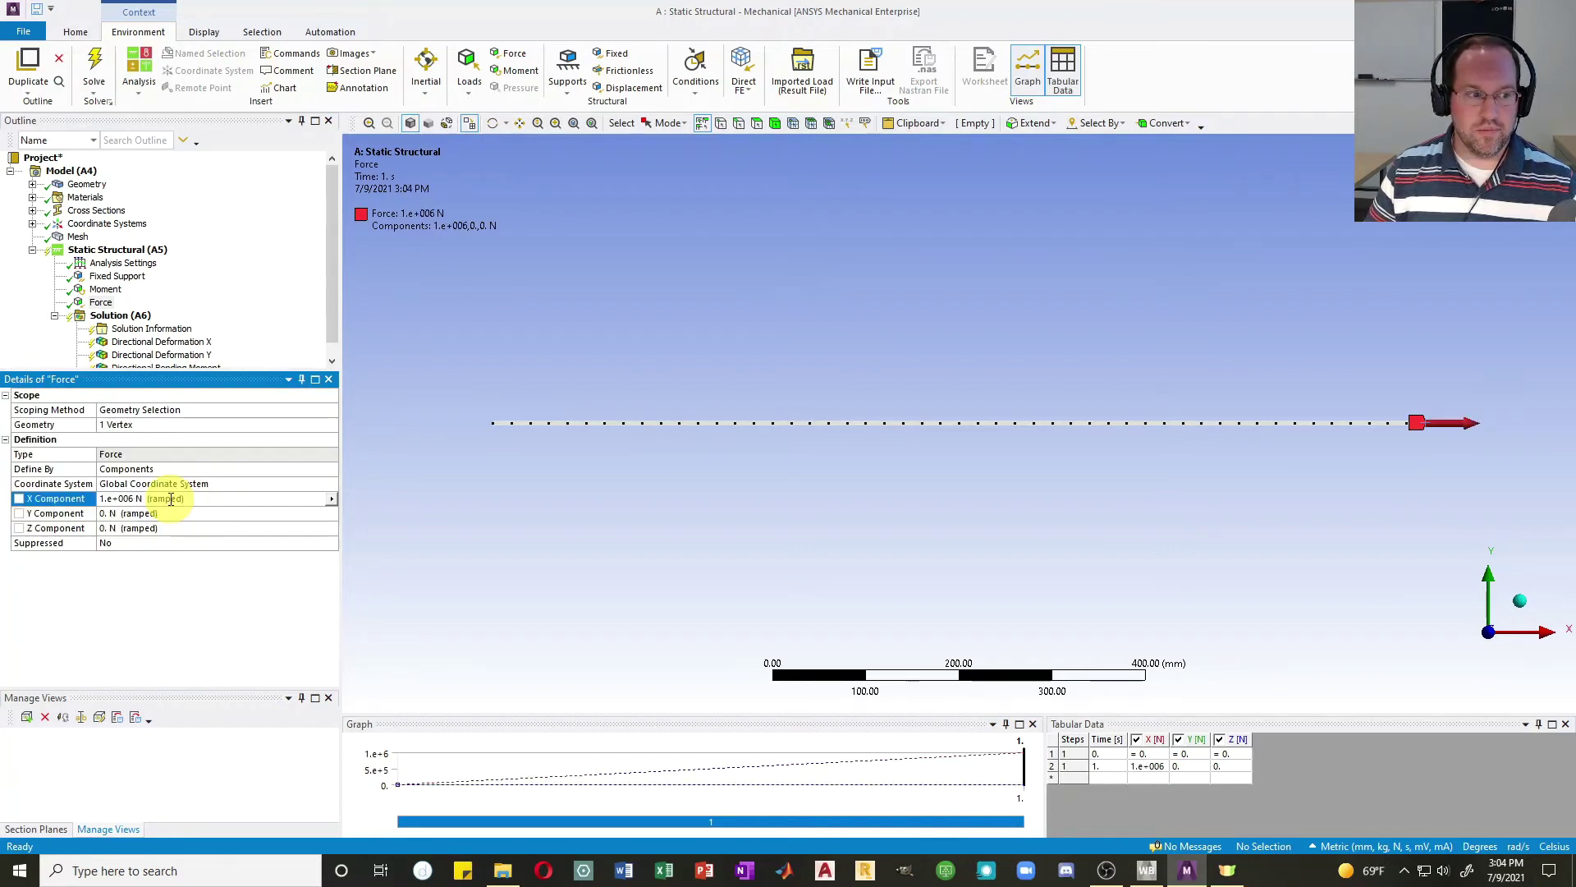
Step: Add Axial Force and Shear Force beam results to the solution
click(120, 316)
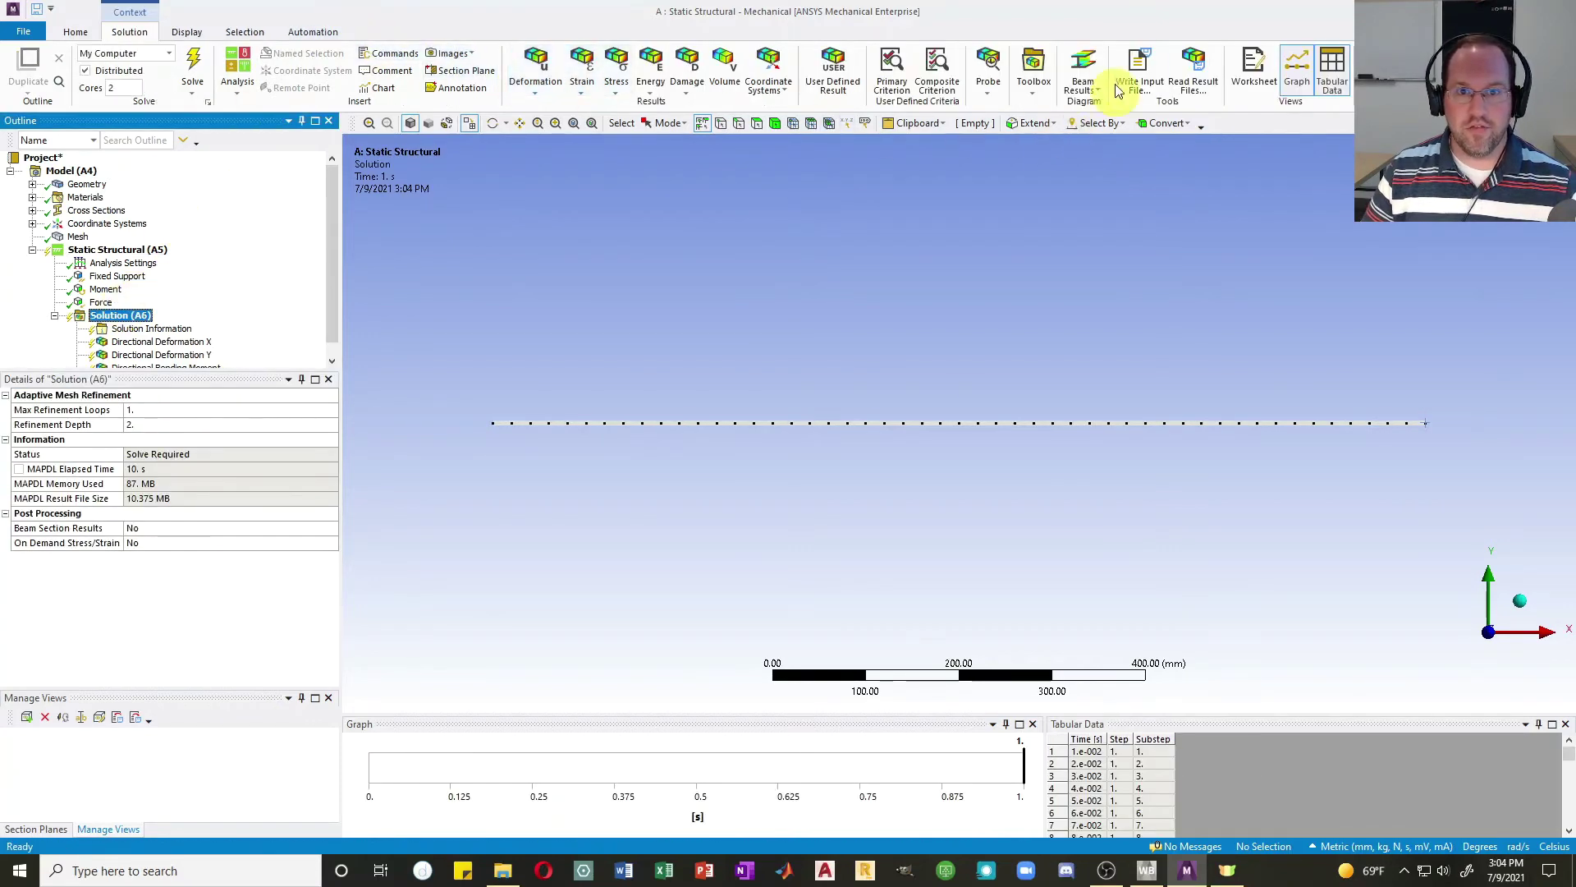
click(1086, 90)
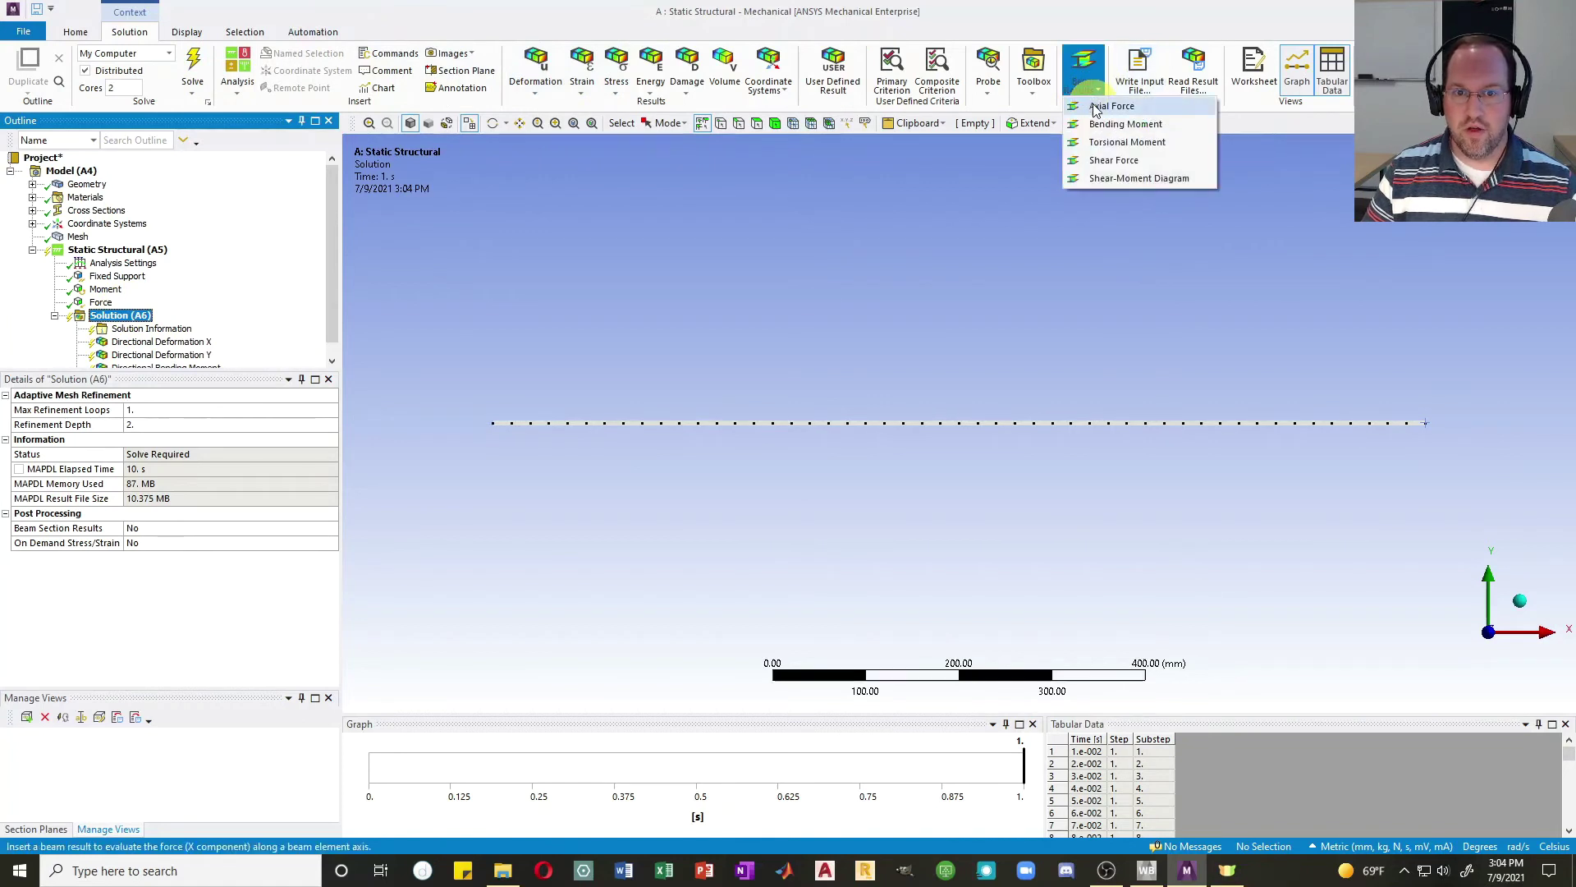
click(1110, 106)
click(987, 92)
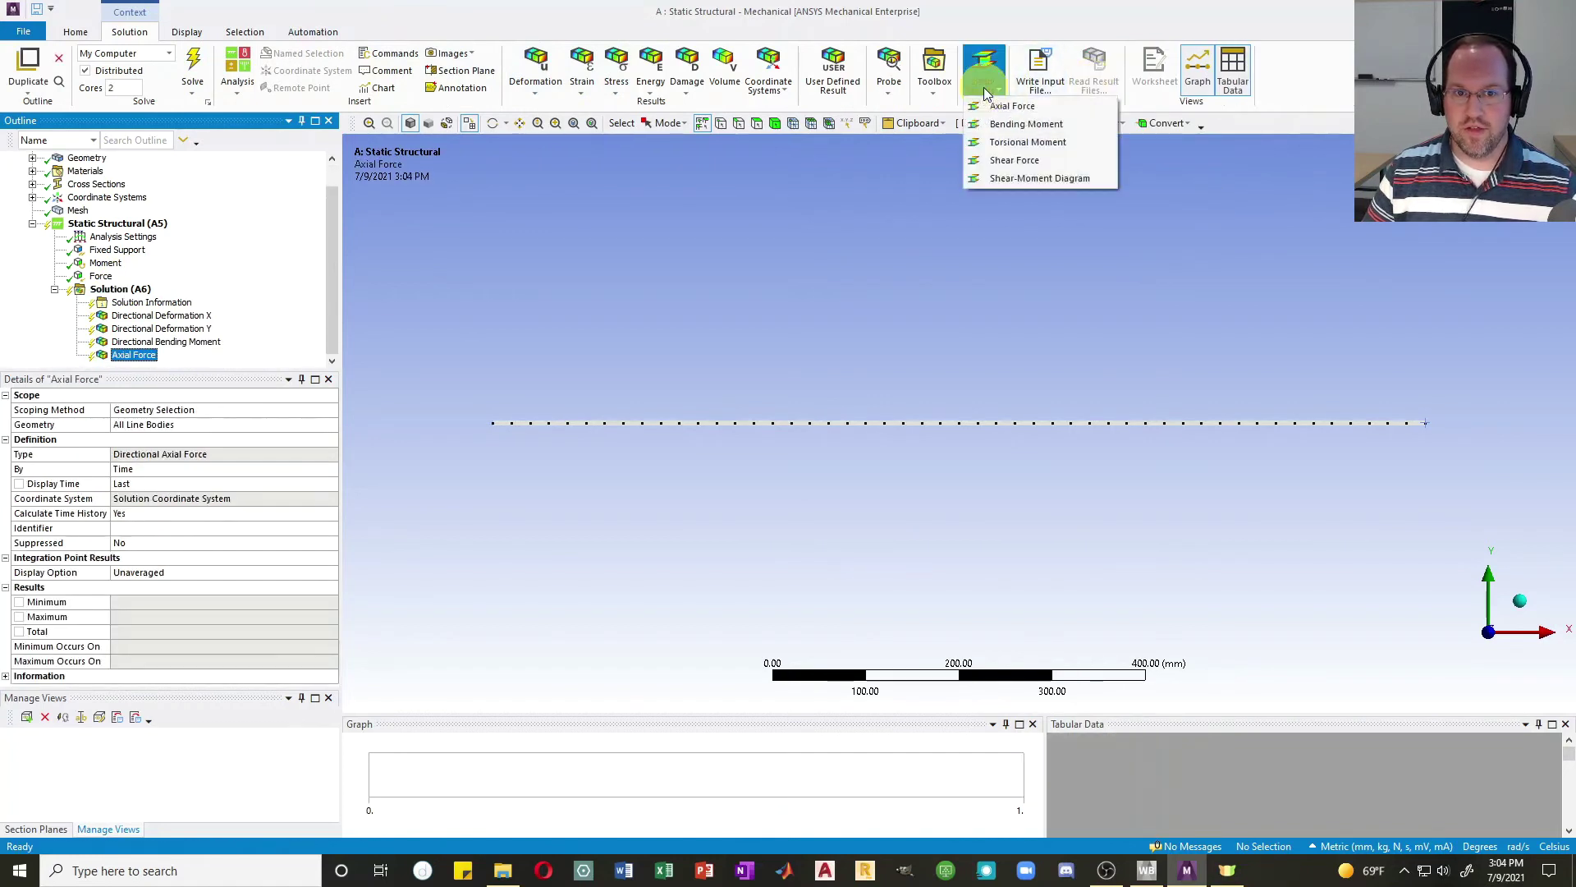
click(1015, 161)
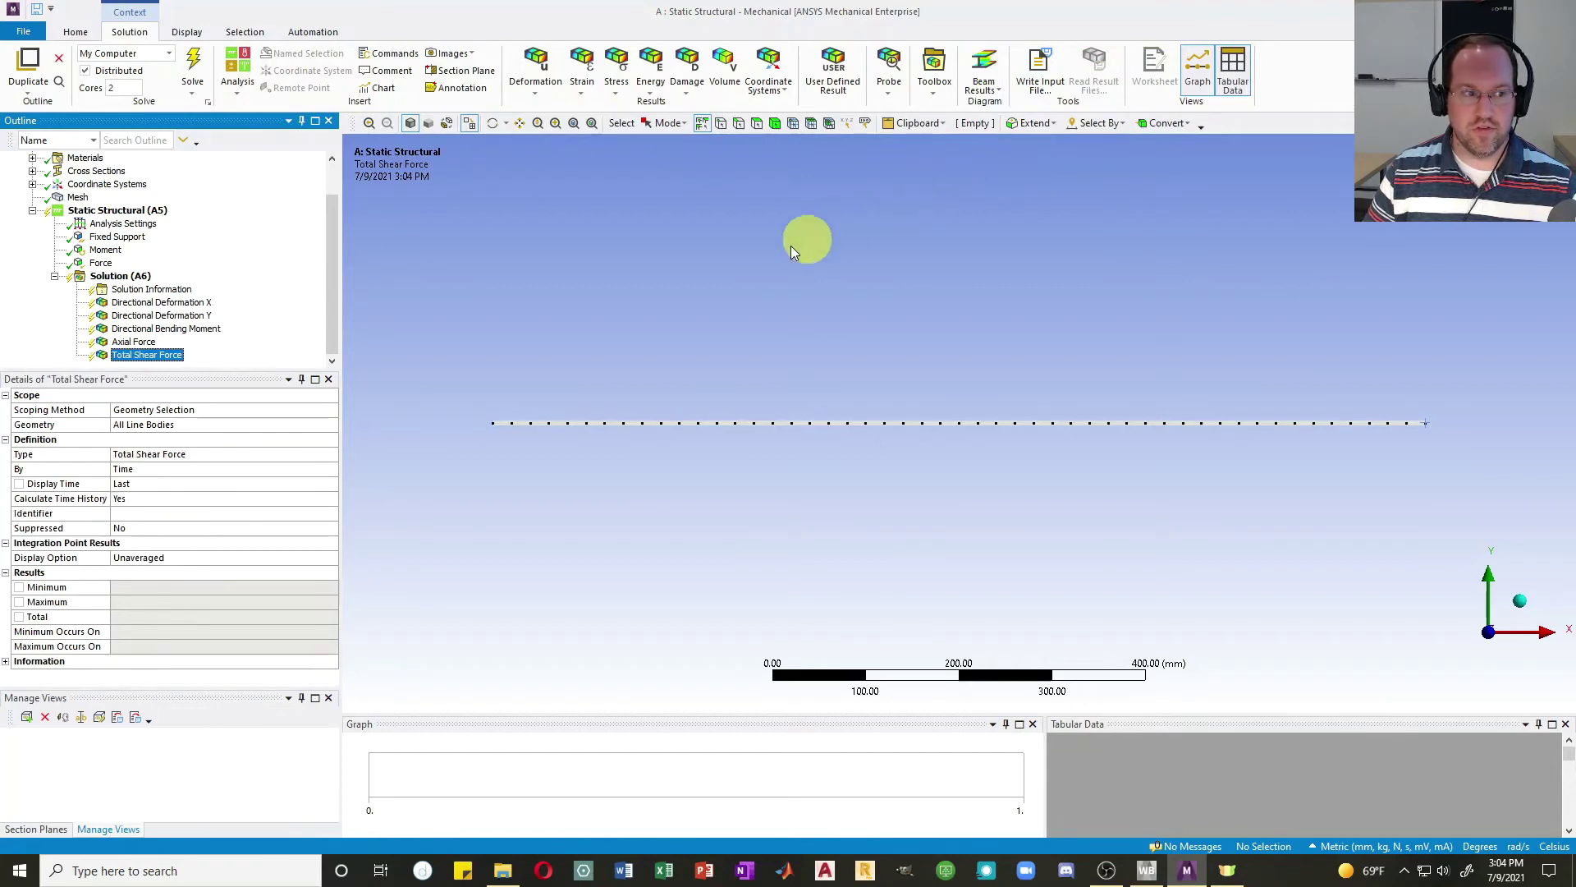
Step: Change the shear force result's type to Directional Shear Force and solve the analysis
click(185, 457)
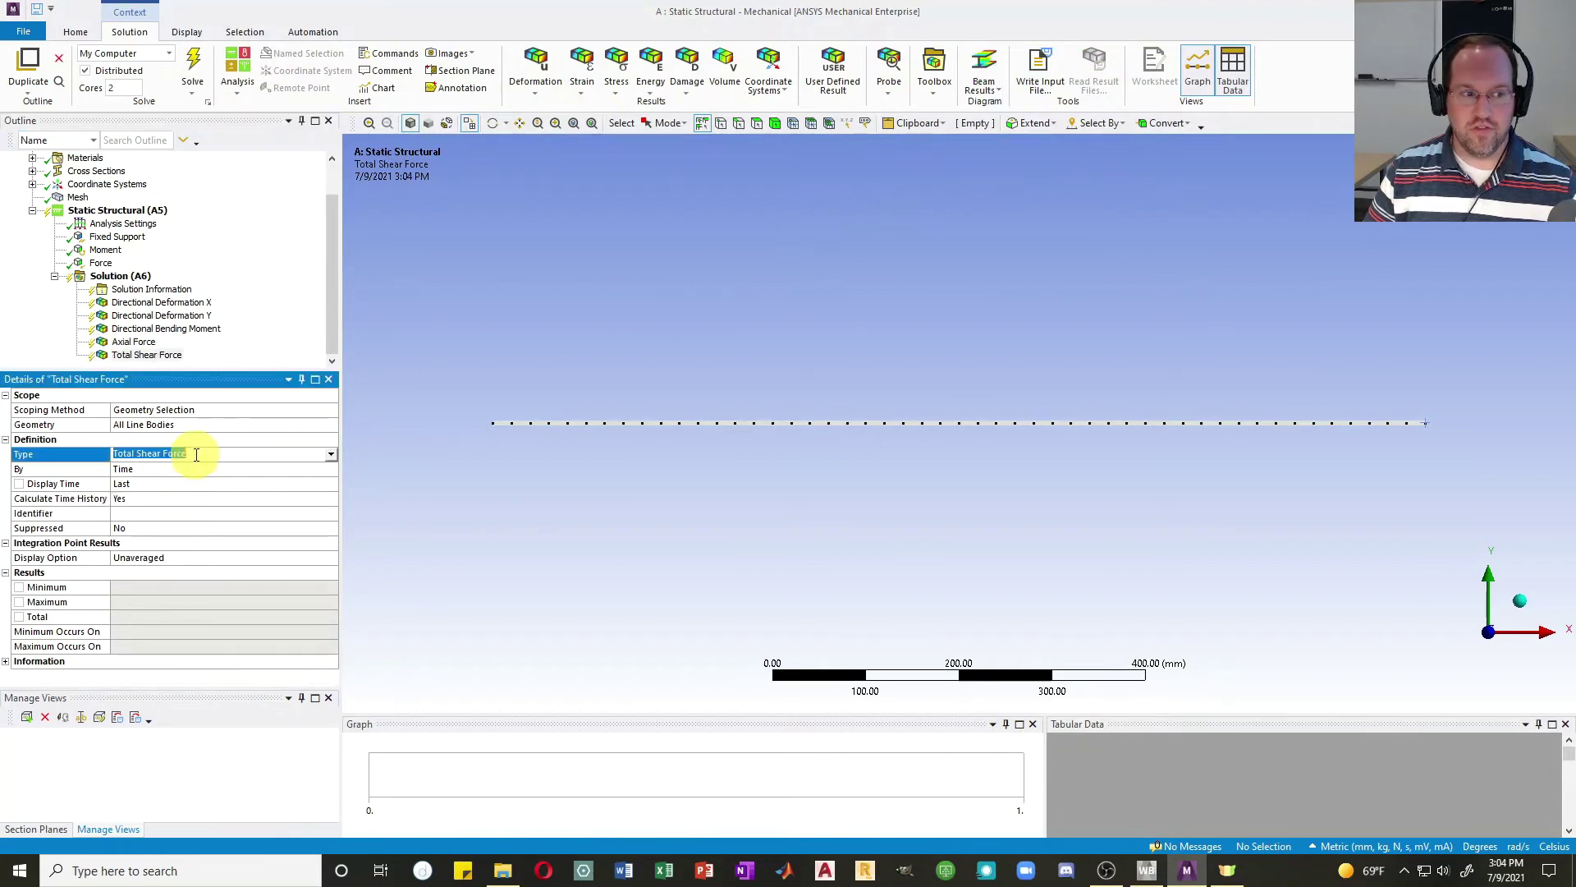
click(330, 454)
click(189, 480)
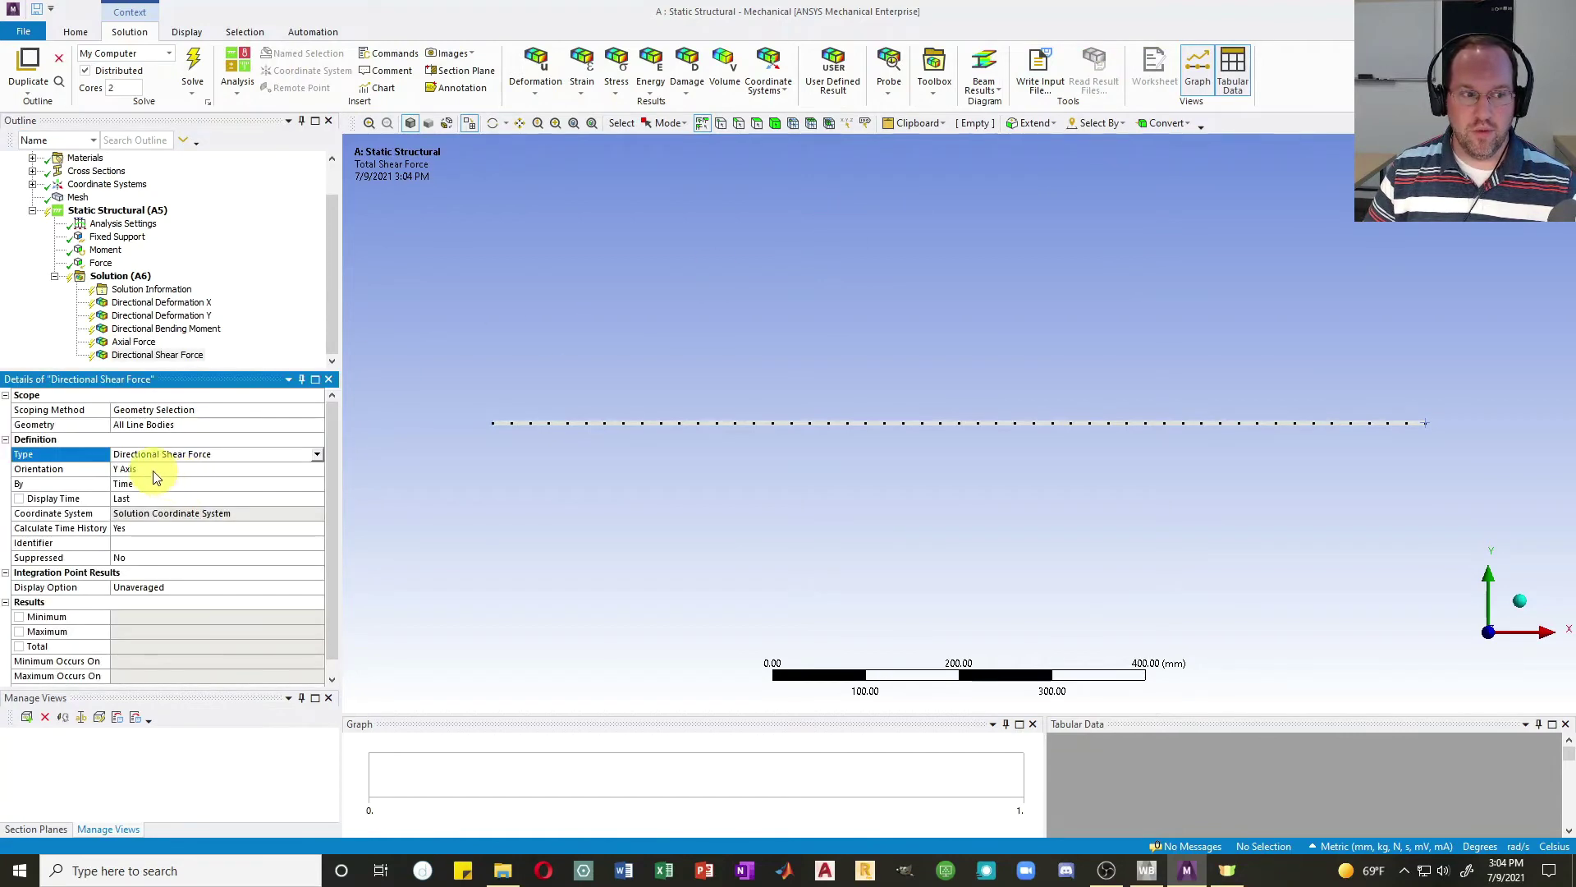
key(F5)
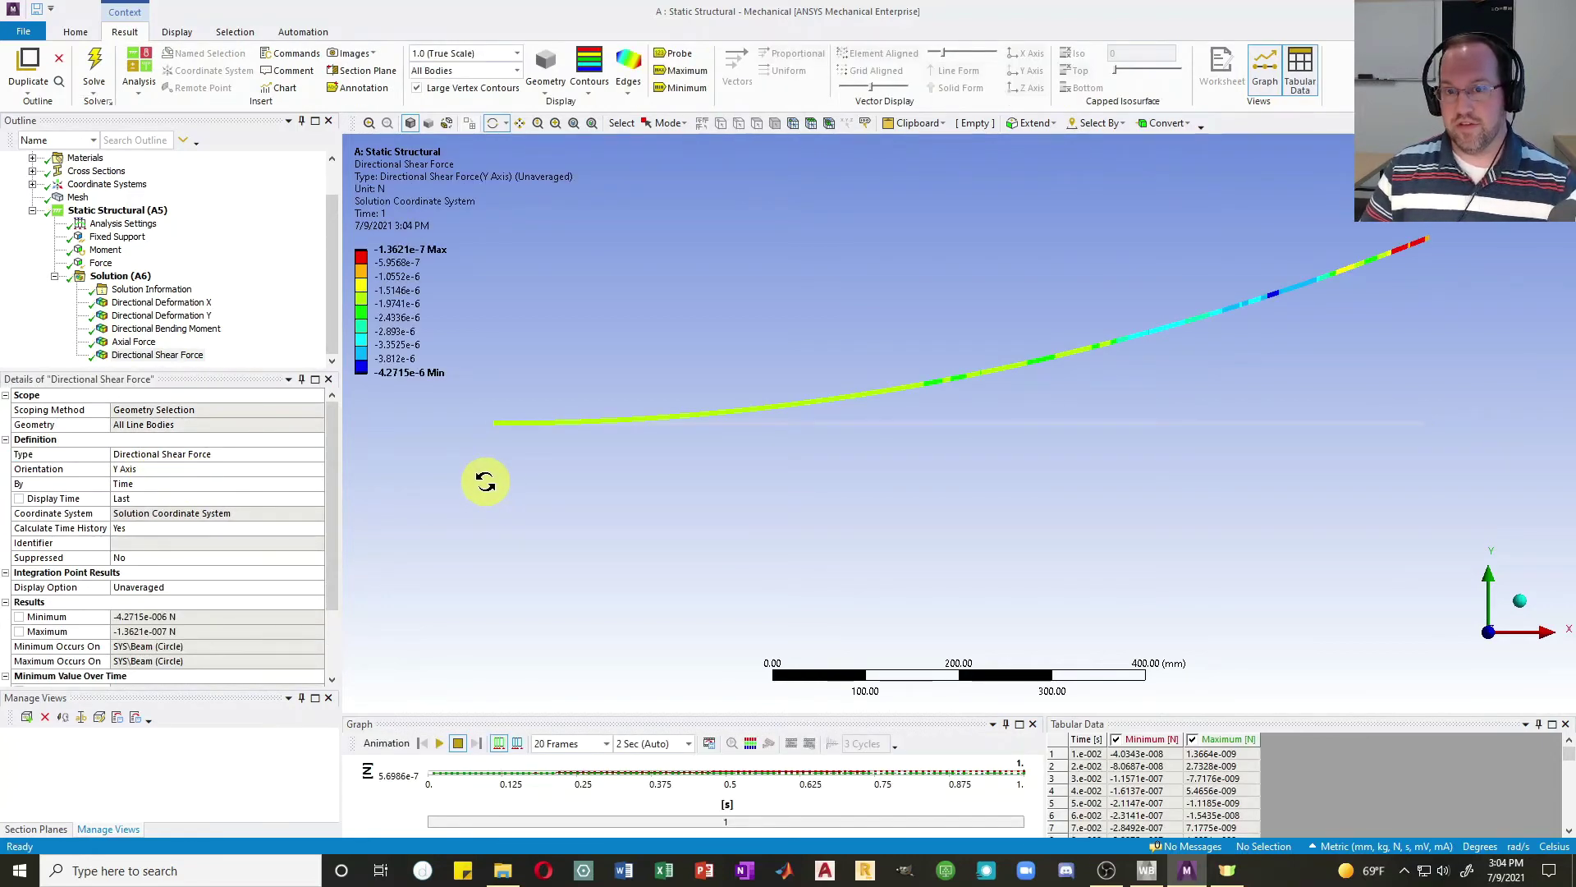
Step: Examine the shear force, axial force, bending moment, and Y and X deformation results for the combined force and moment
click(162, 357)
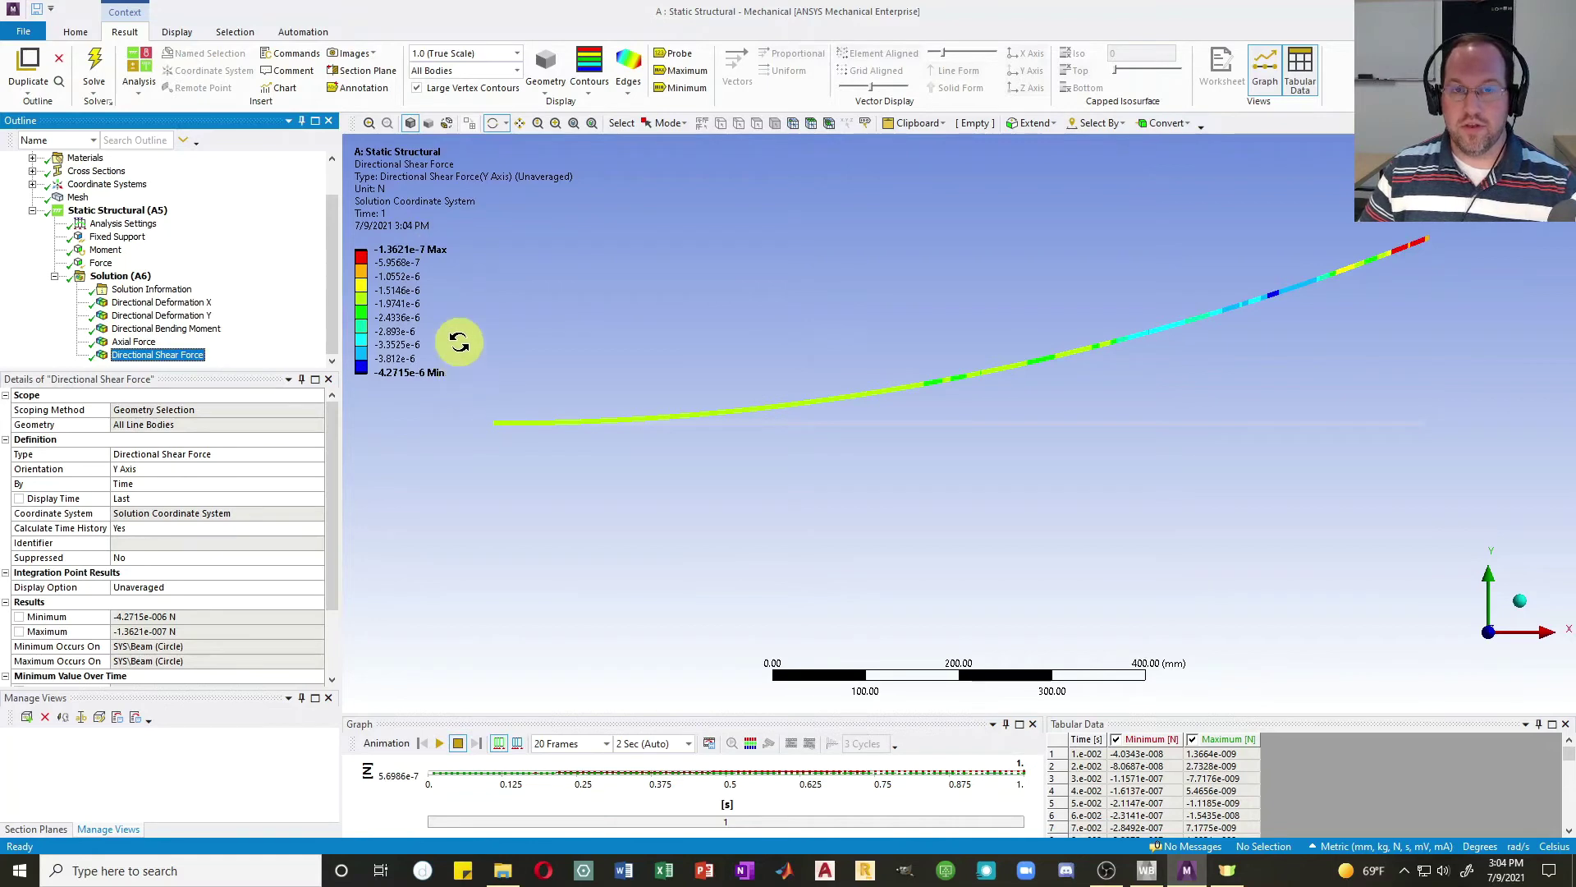
click(132, 341)
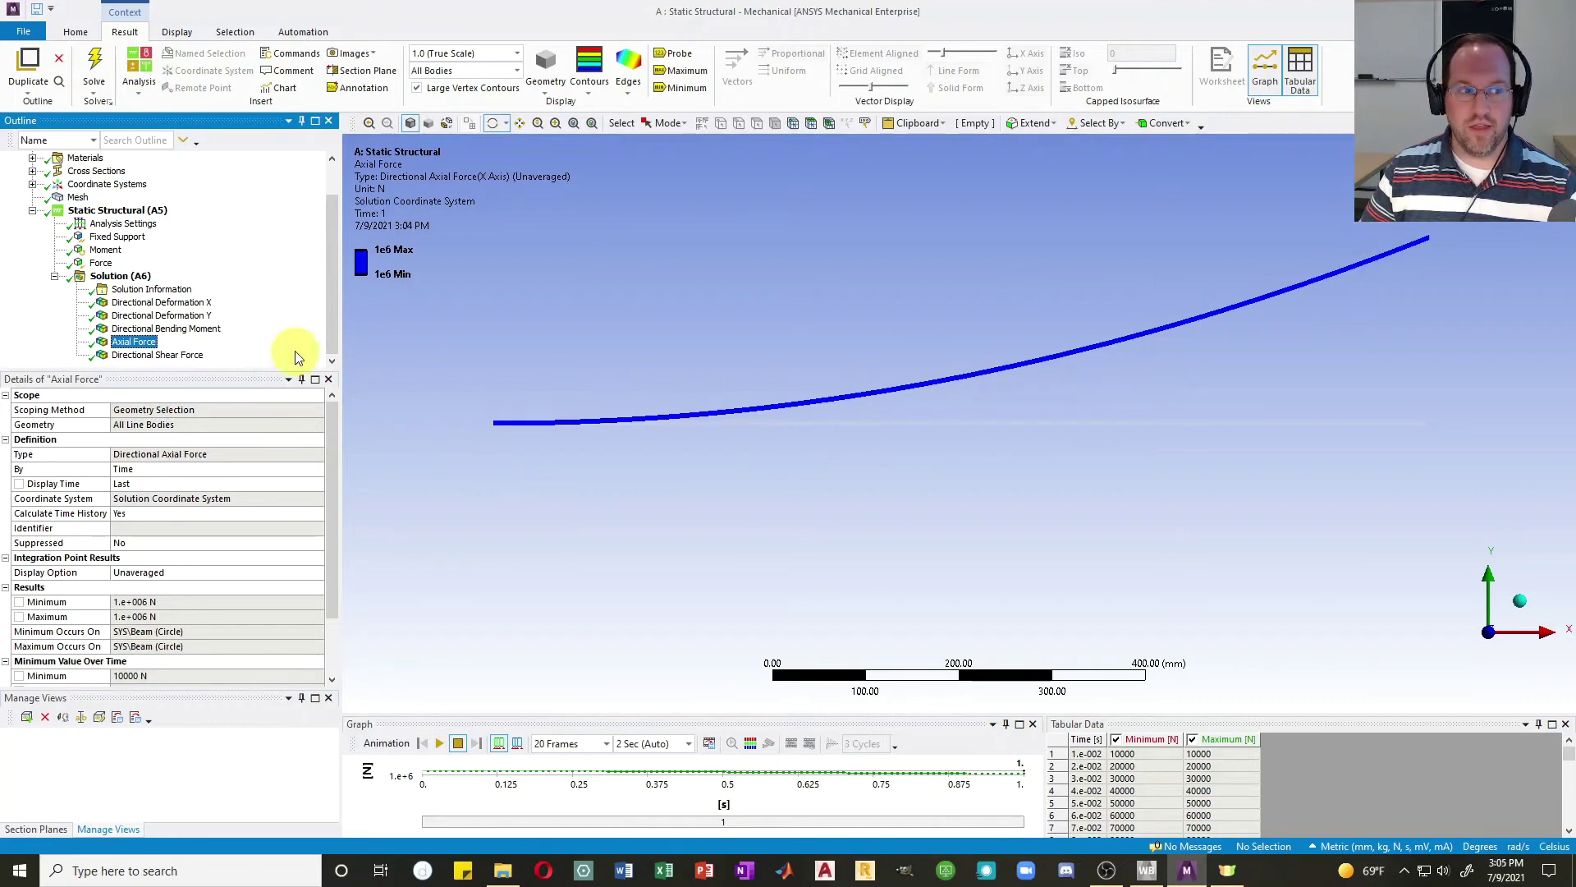
click(165, 330)
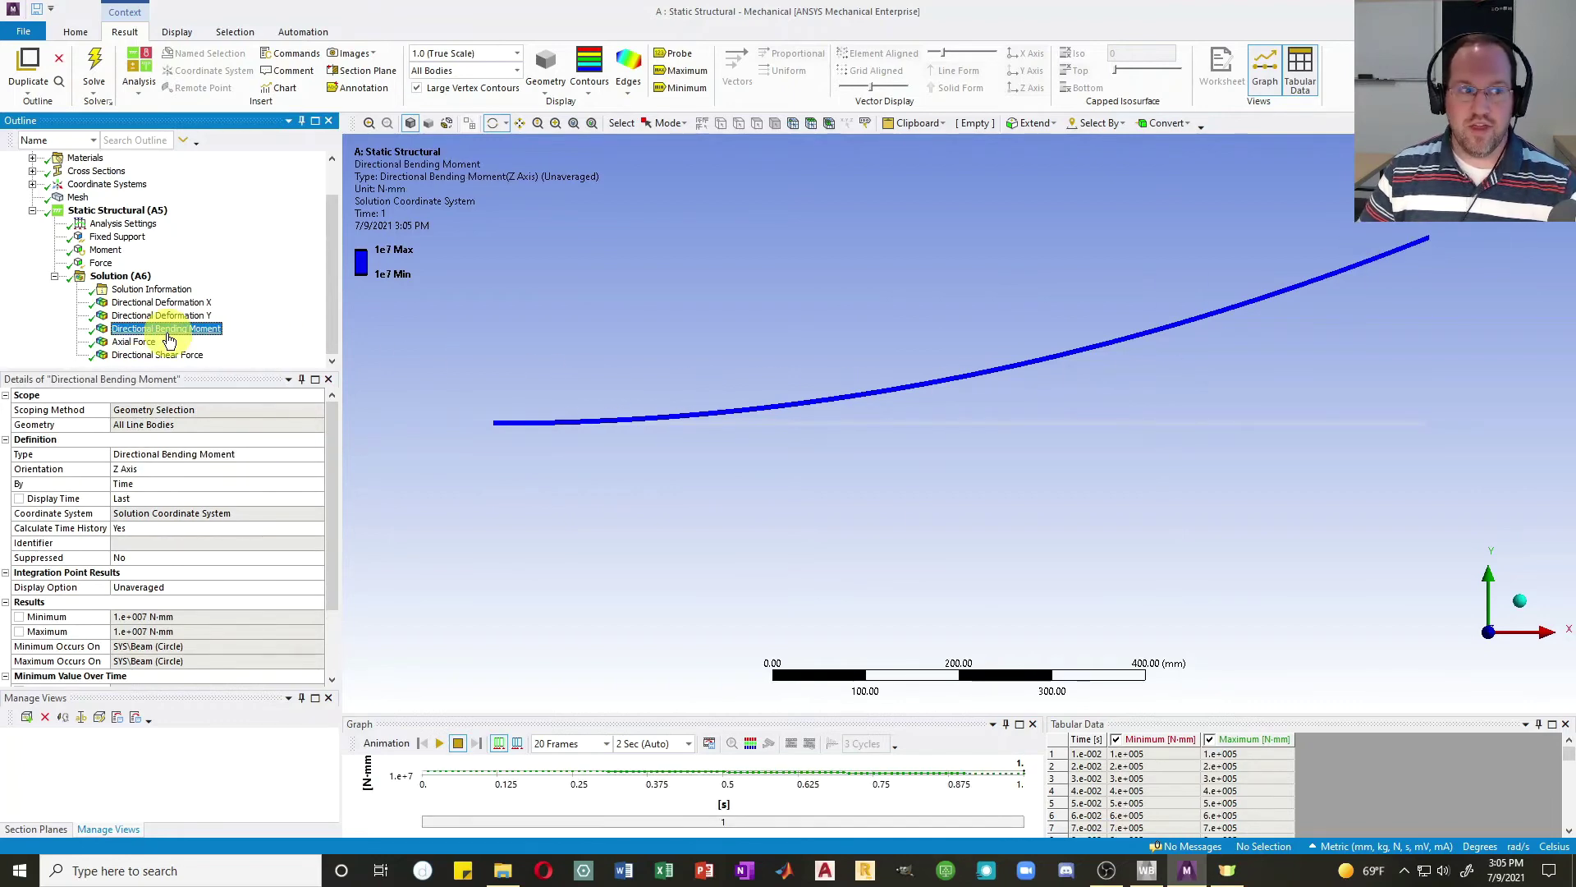
click(158, 316)
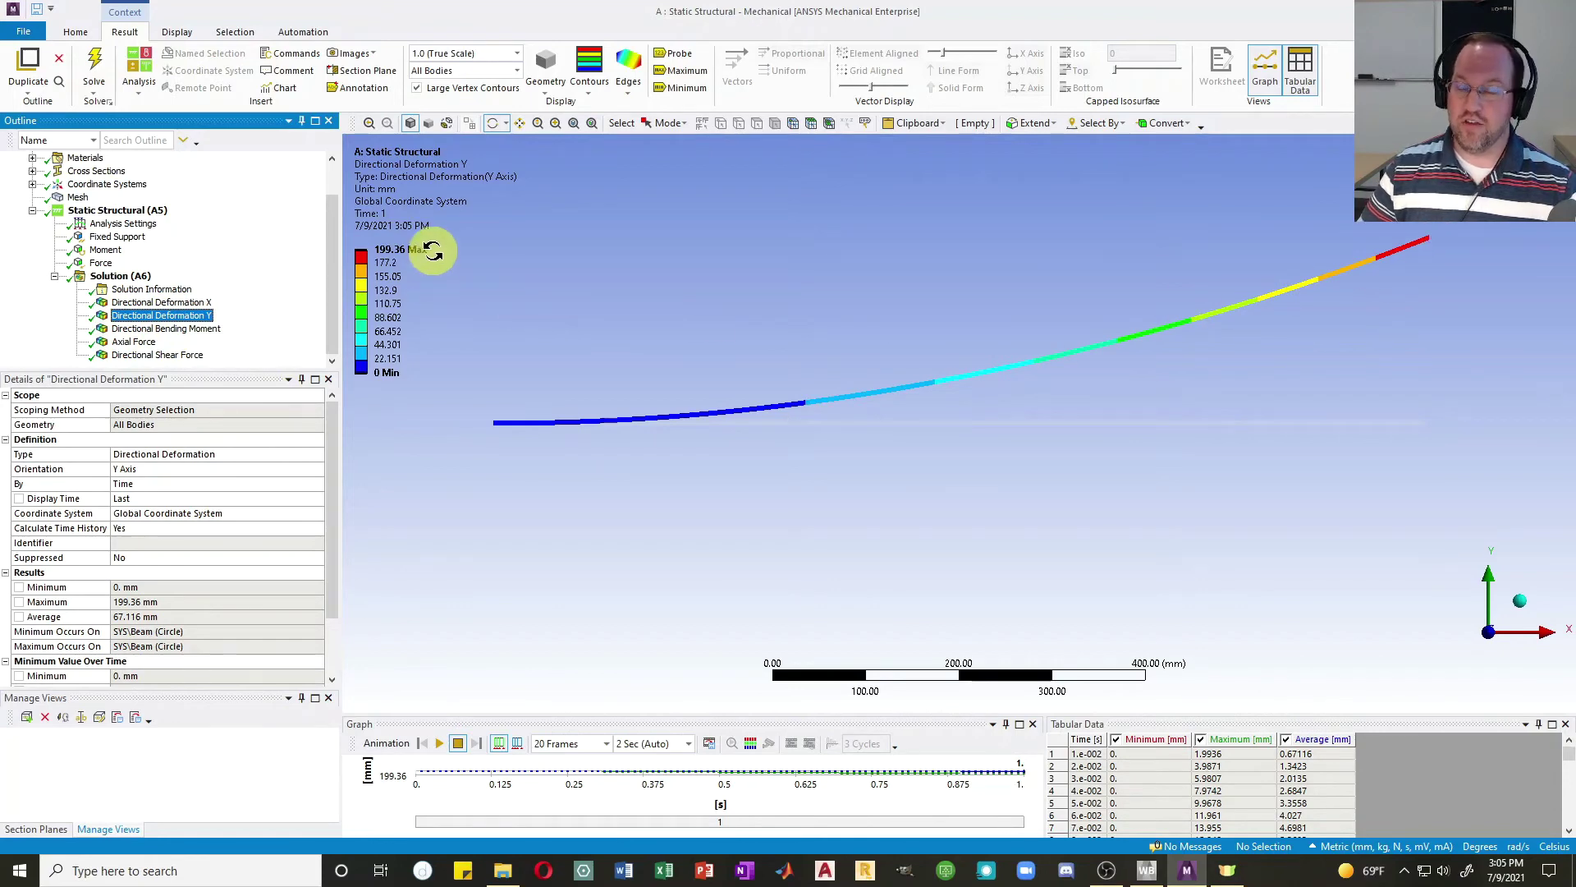
click(195, 303)
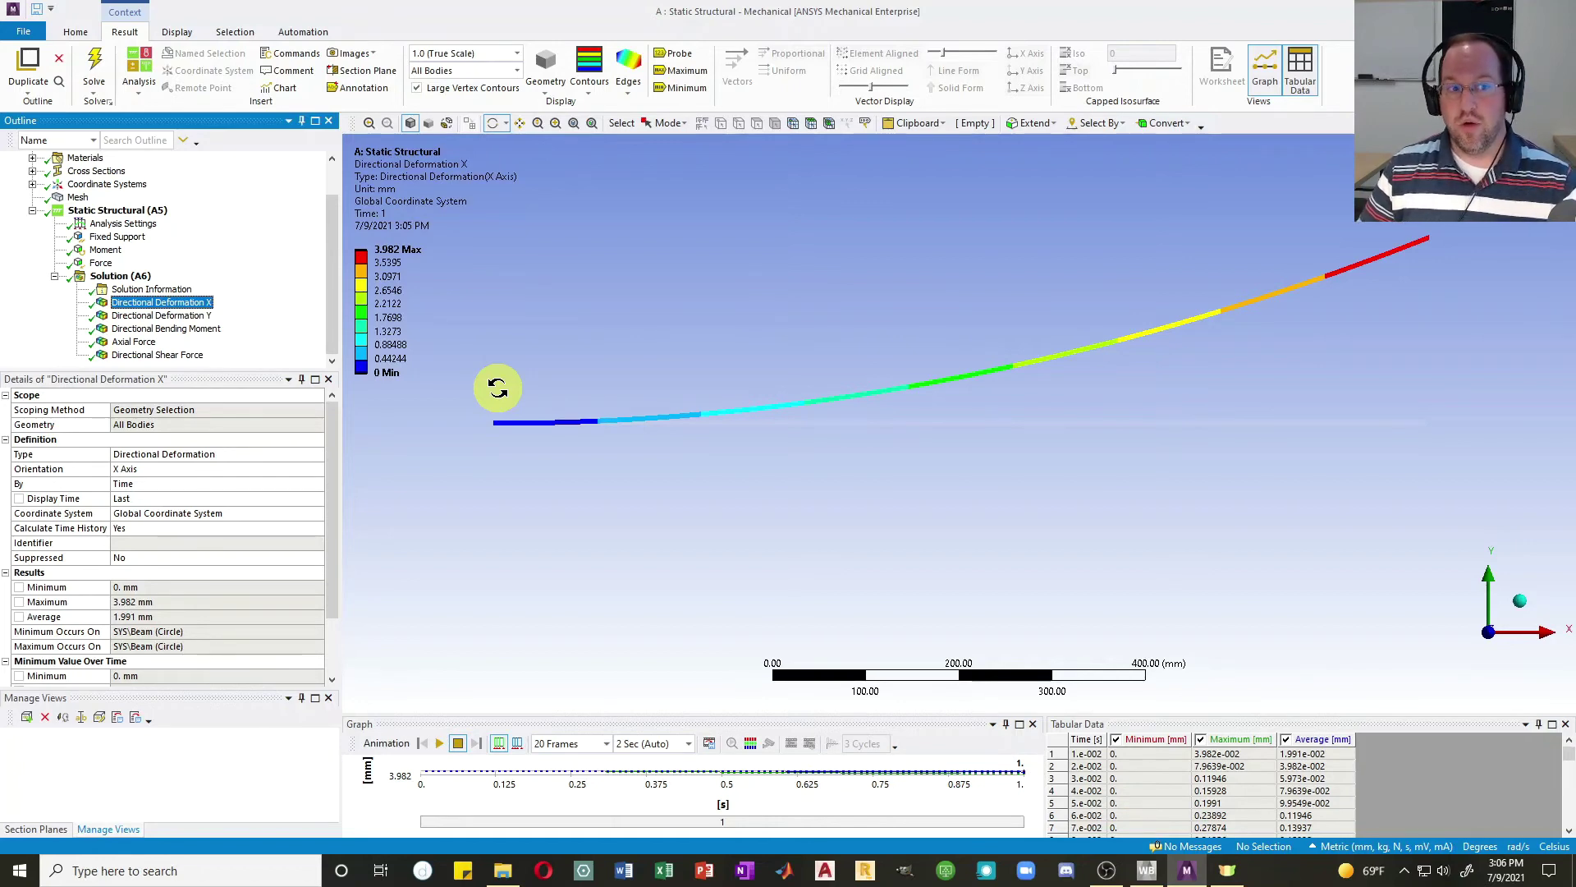
Step: Turn on Large Deflection in the analysis settings for the beam with the added axial force
click(123, 223)
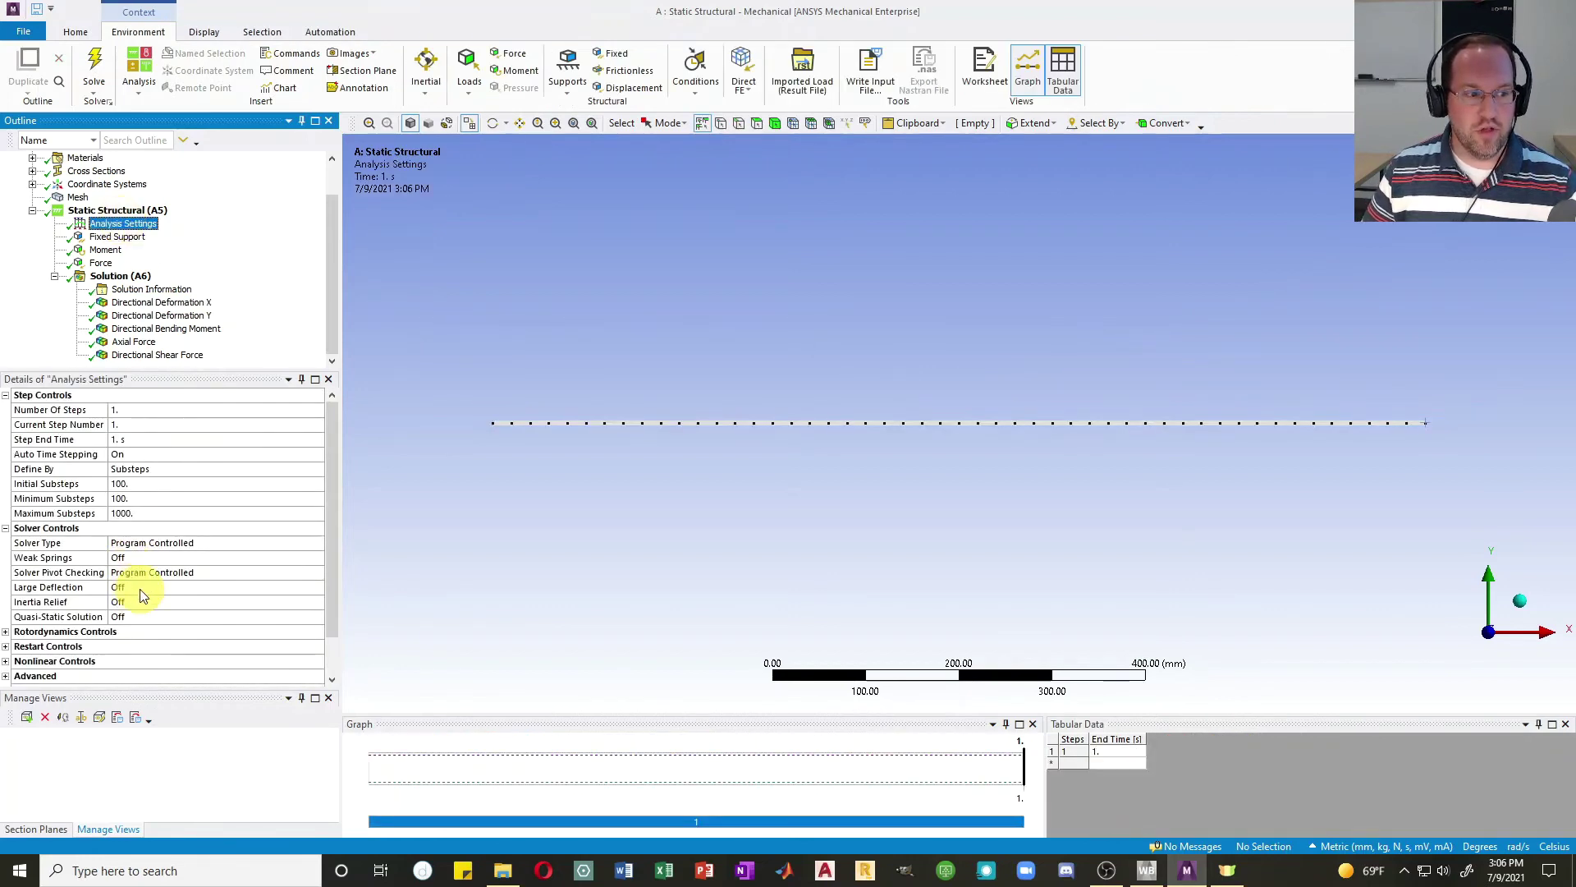
double_click(140, 593)
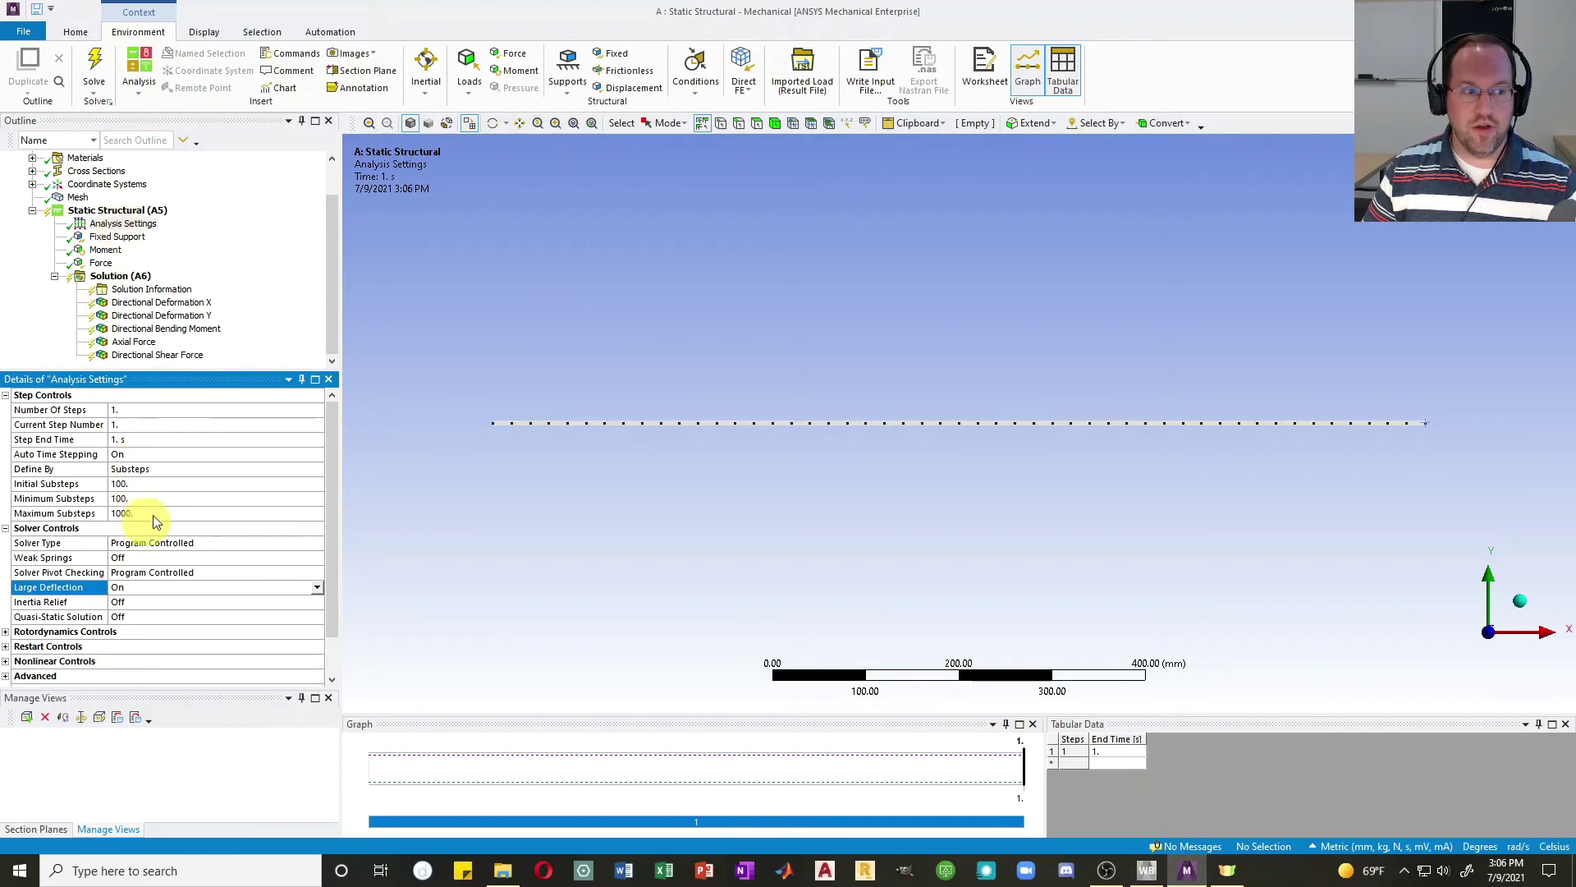
Step: Solve the large-deflection static analysis of the beam under the combined axial force and moment, and open its solution
click(95, 67)
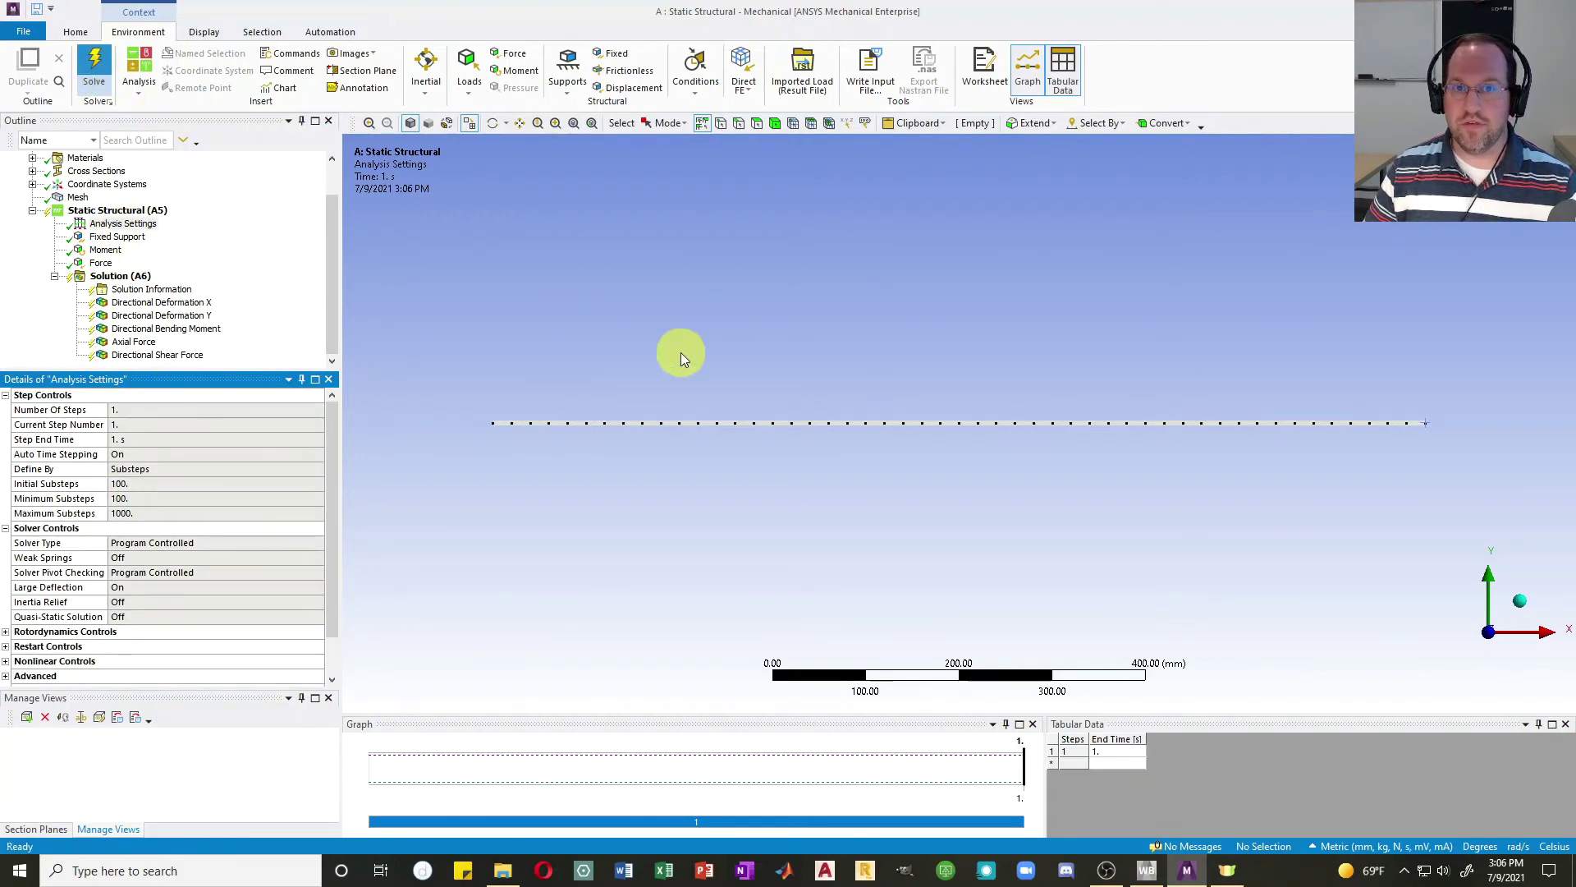
click(142, 276)
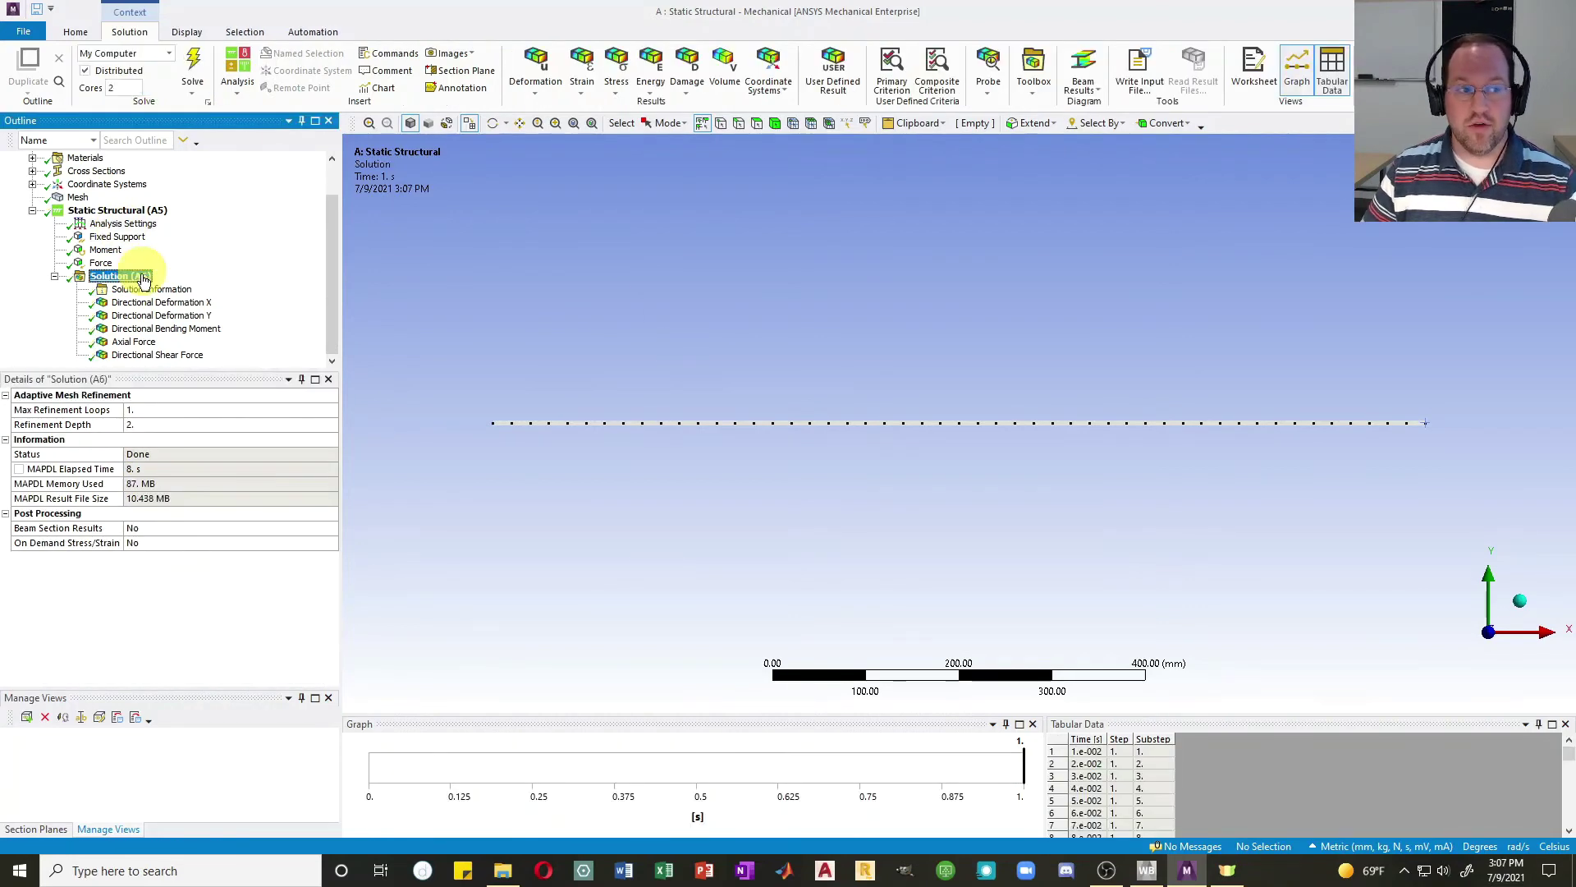
Step: Examine the large-deflection axial force, shear force, X and Y deformation, and bending moment results, and review the analysis settings
click(133, 341)
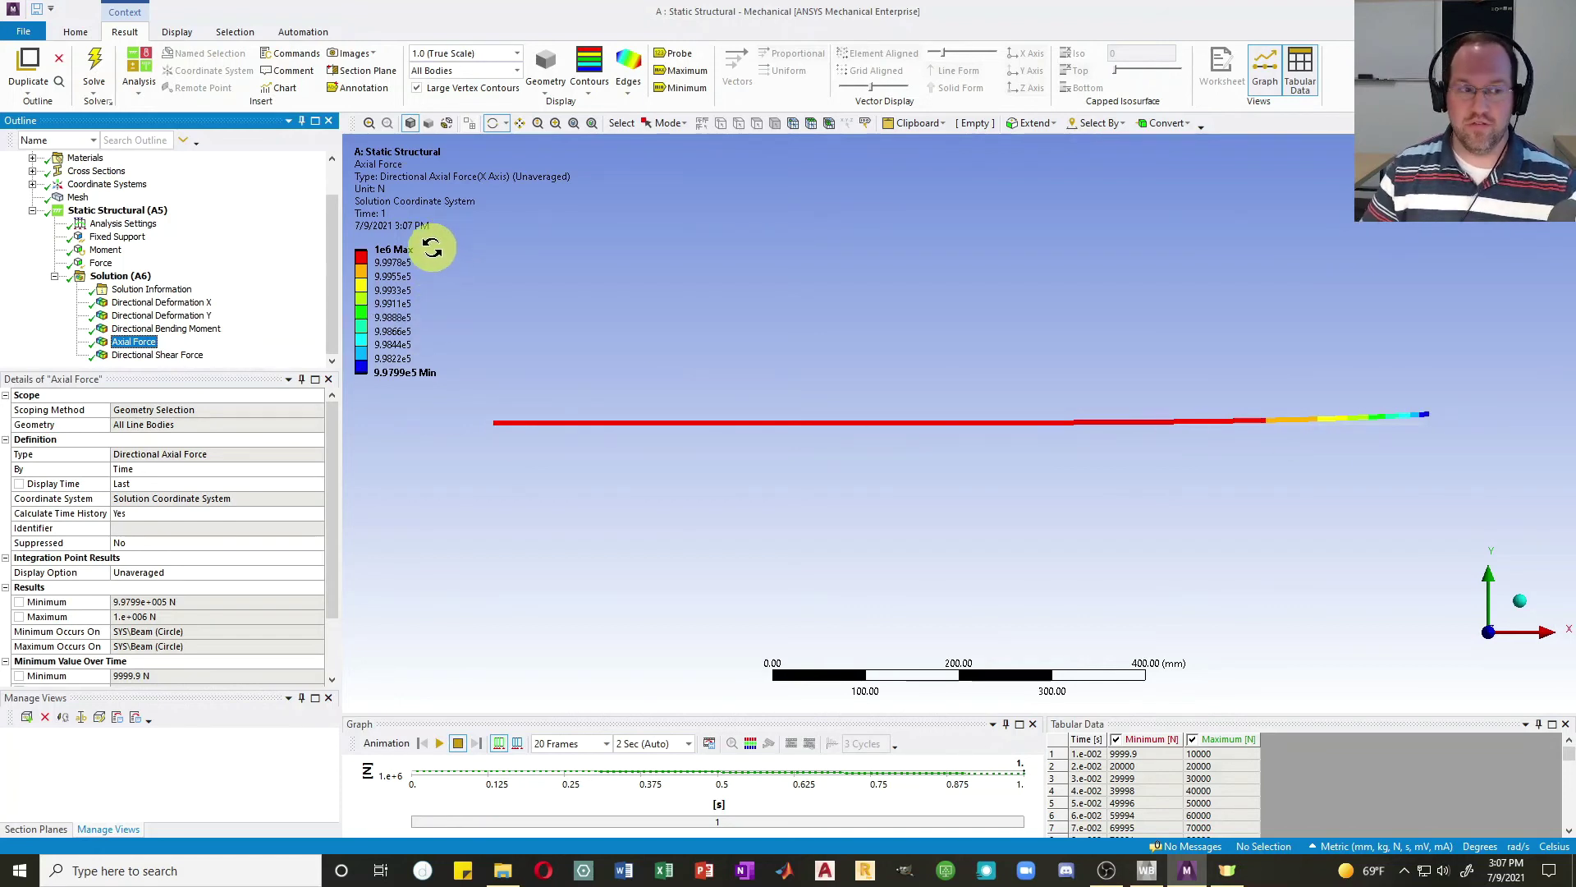
click(159, 355)
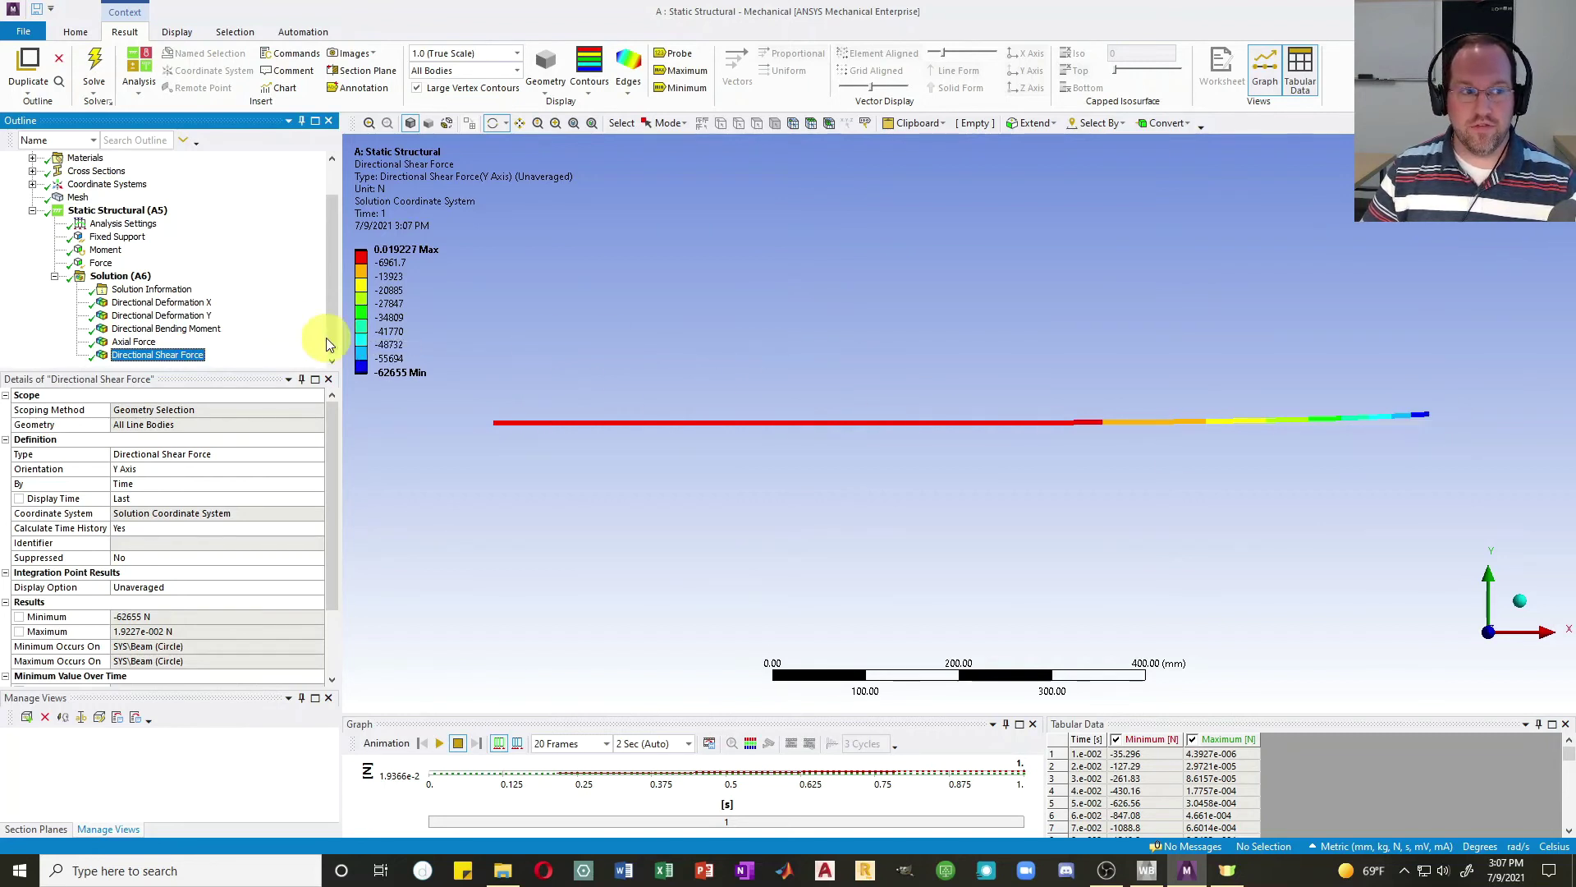
click(184, 303)
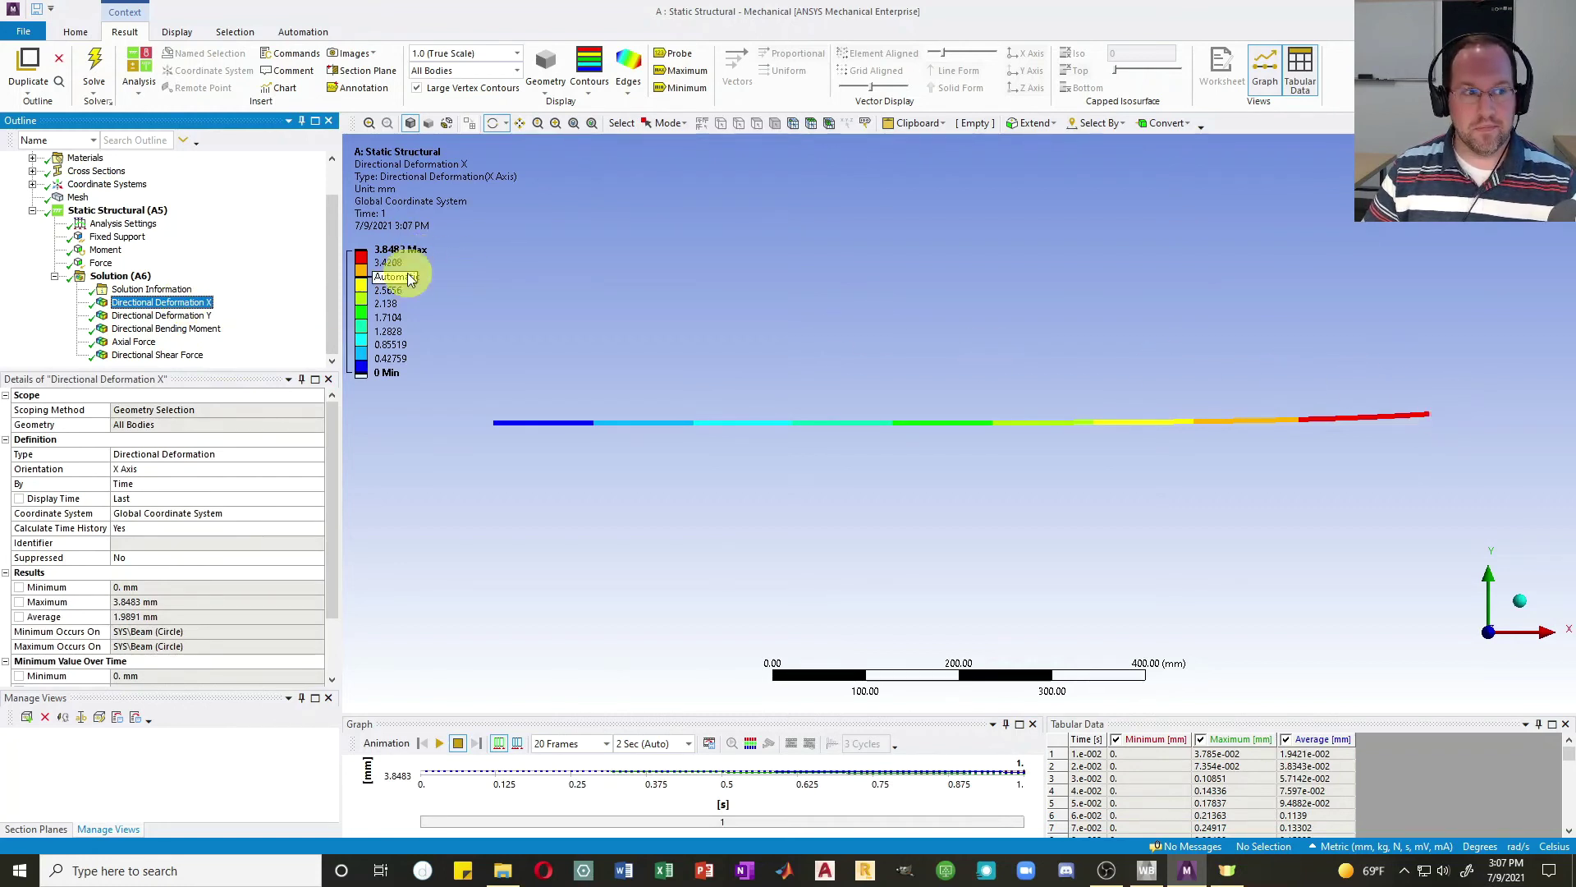
click(194, 316)
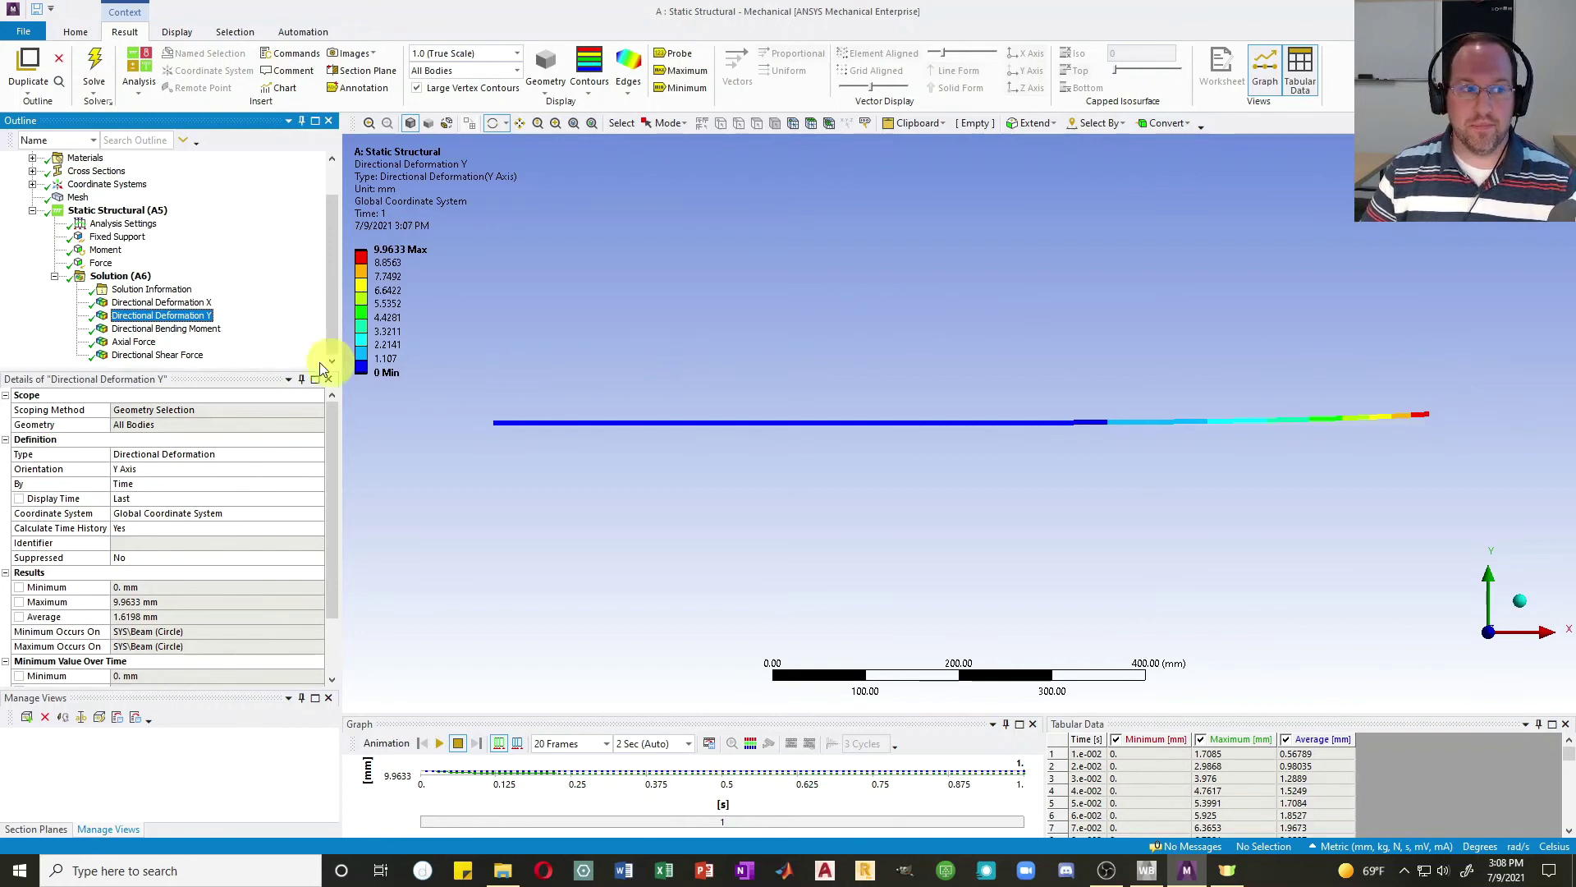
click(164, 328)
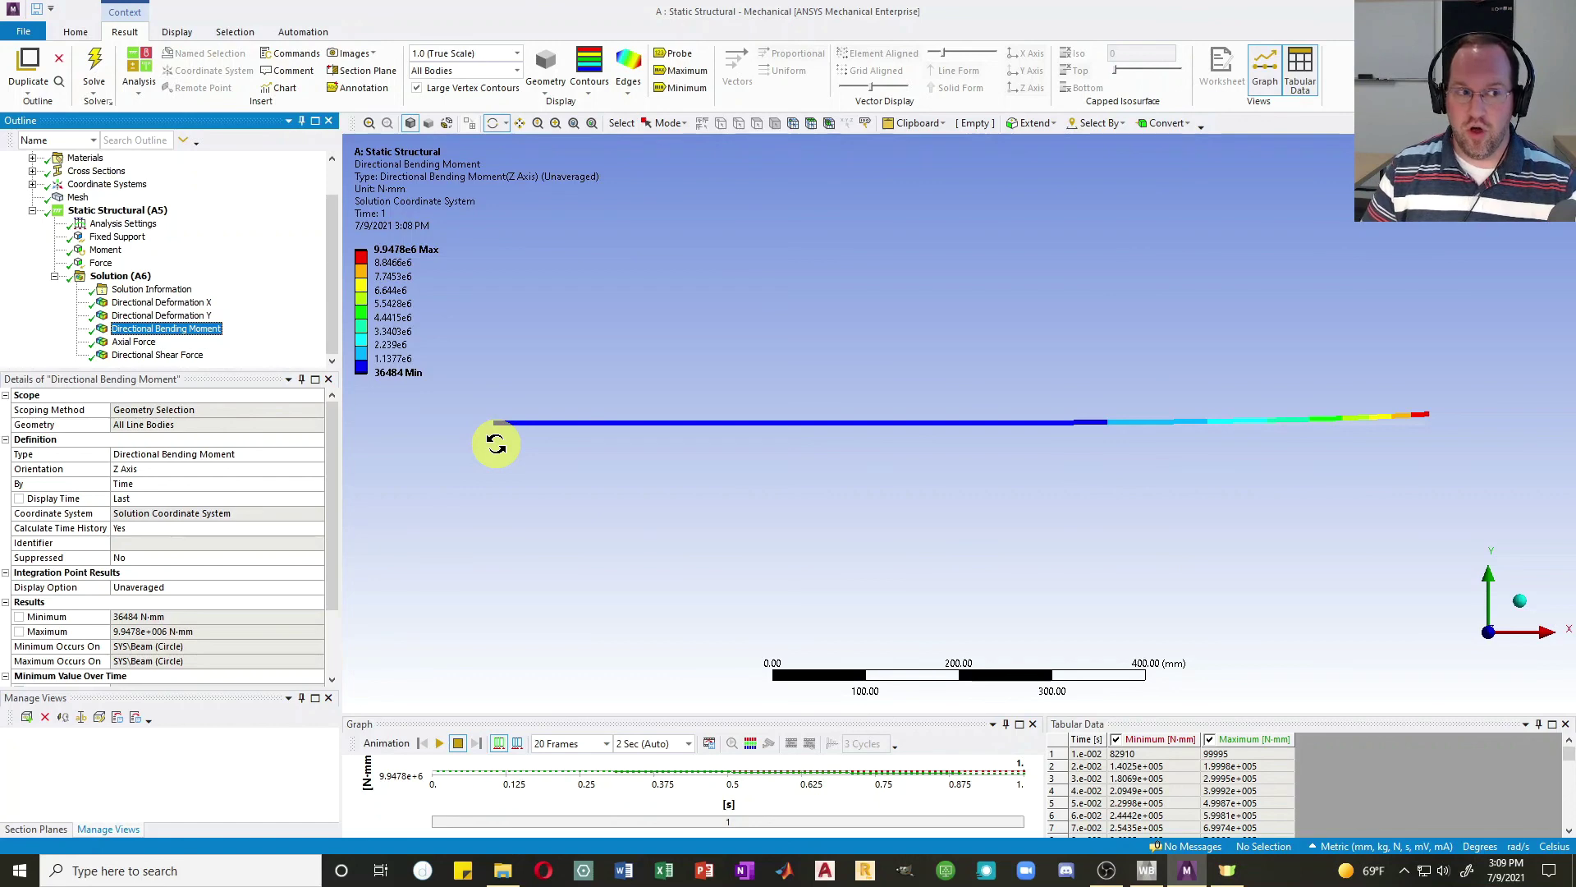
click(124, 223)
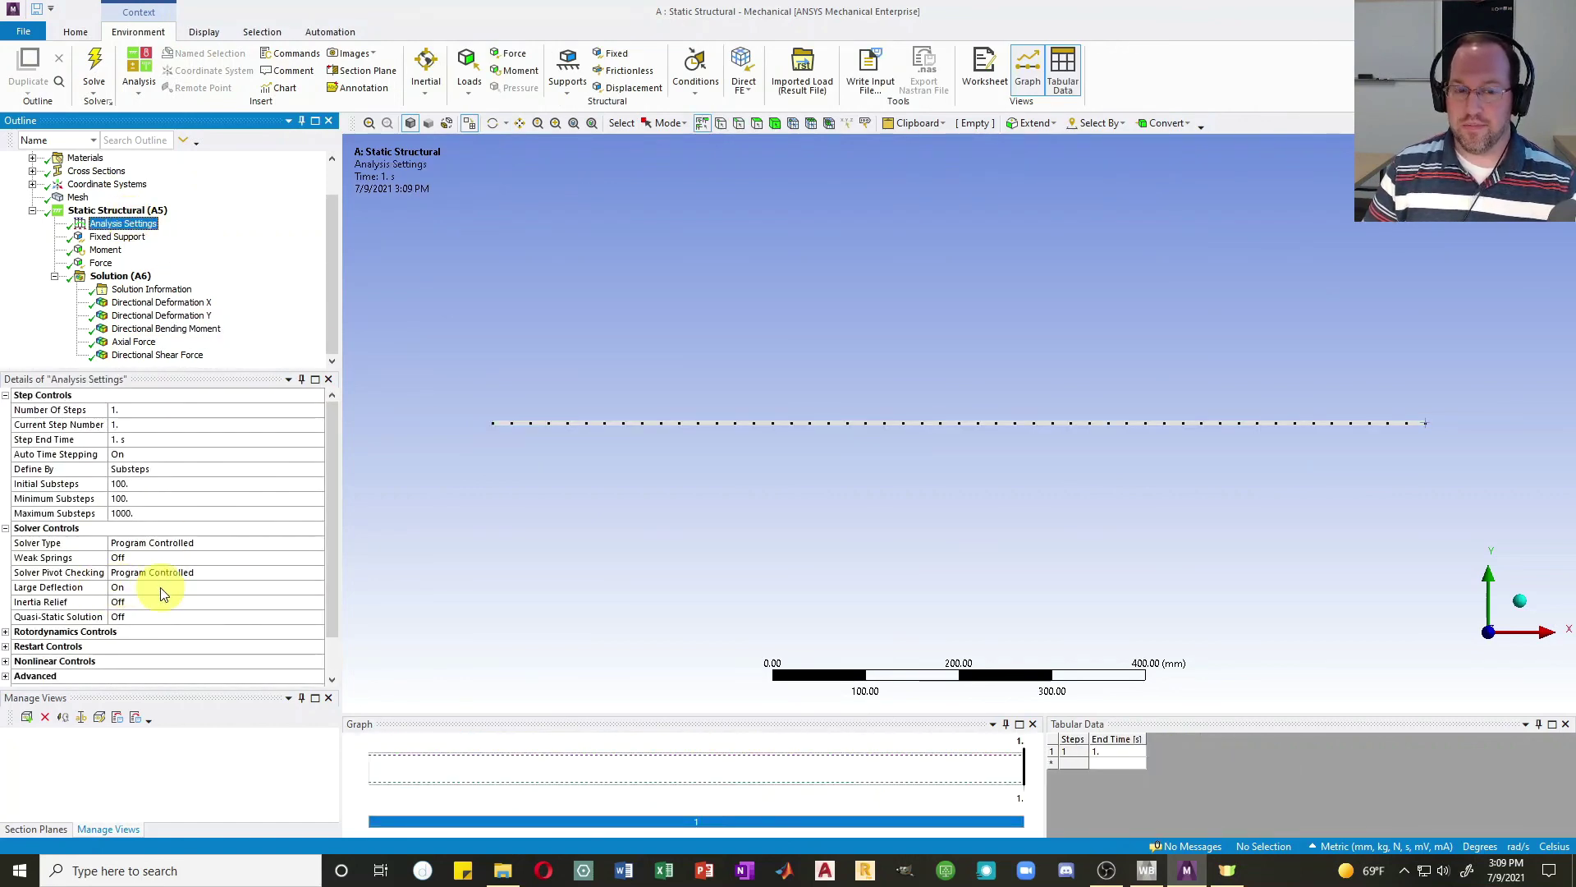
click(532, 564)
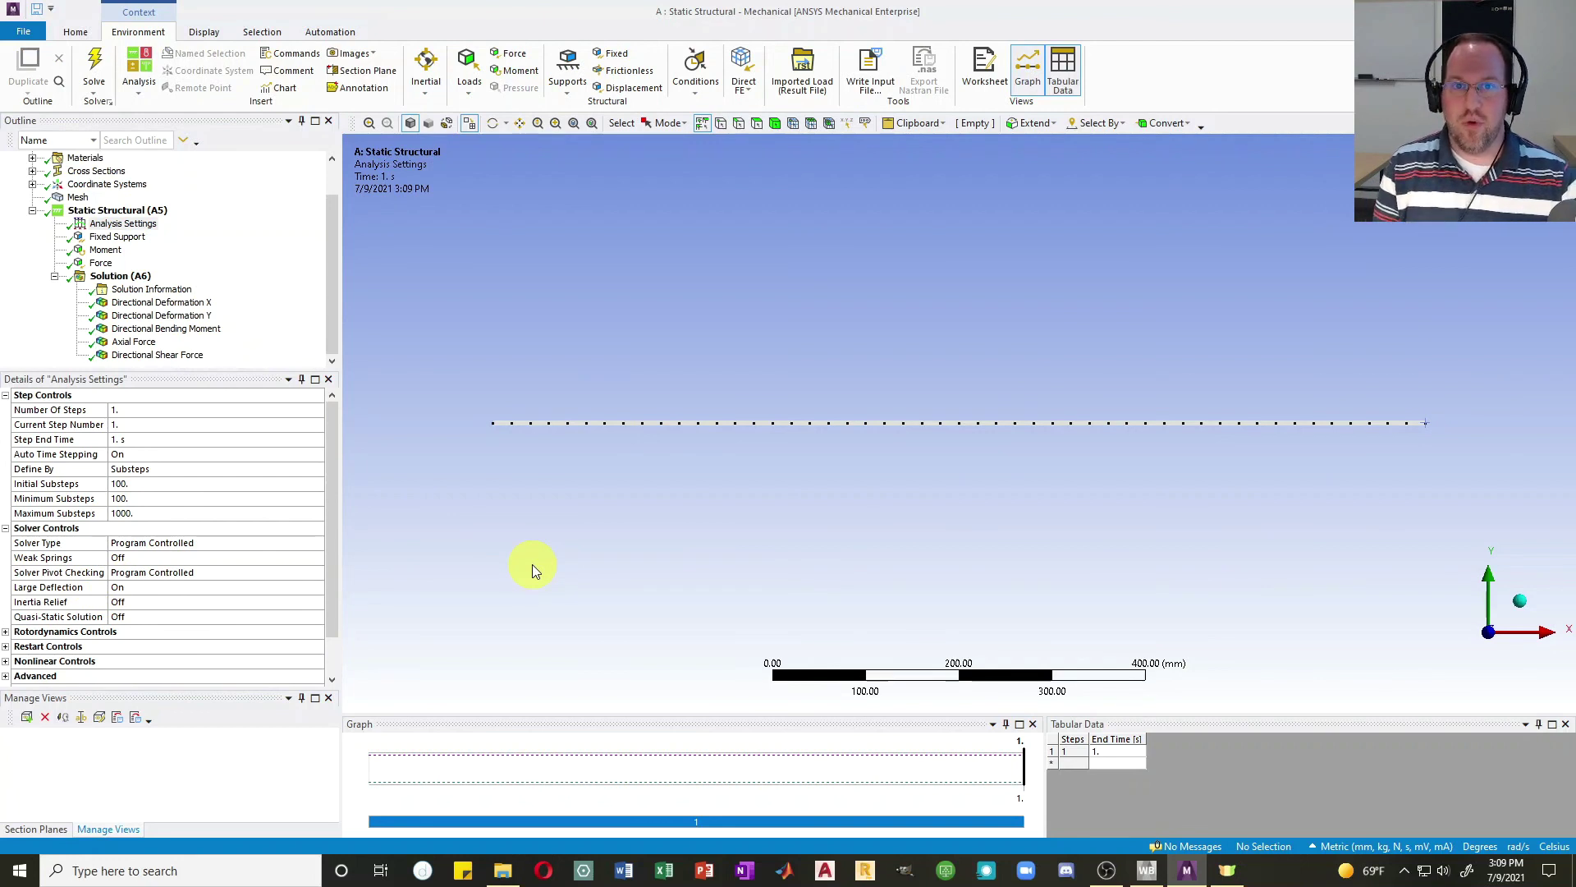